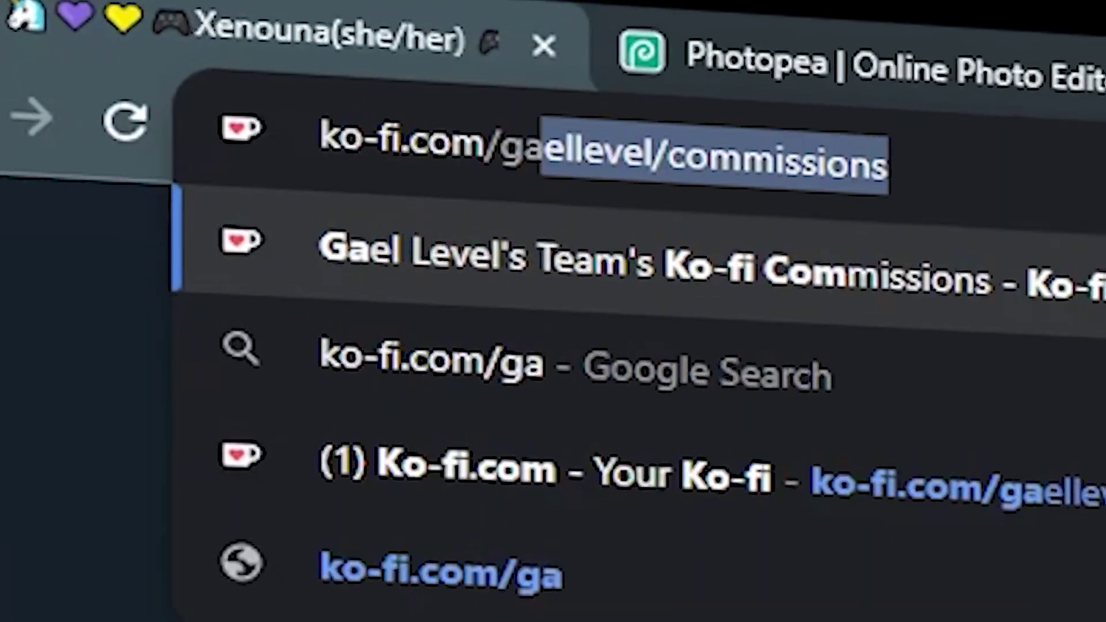
- Load the creator's Ko-fi commissions page and scroll down to the Sharp Youtube Banner listing
type("llevel/commission")
key("Return")
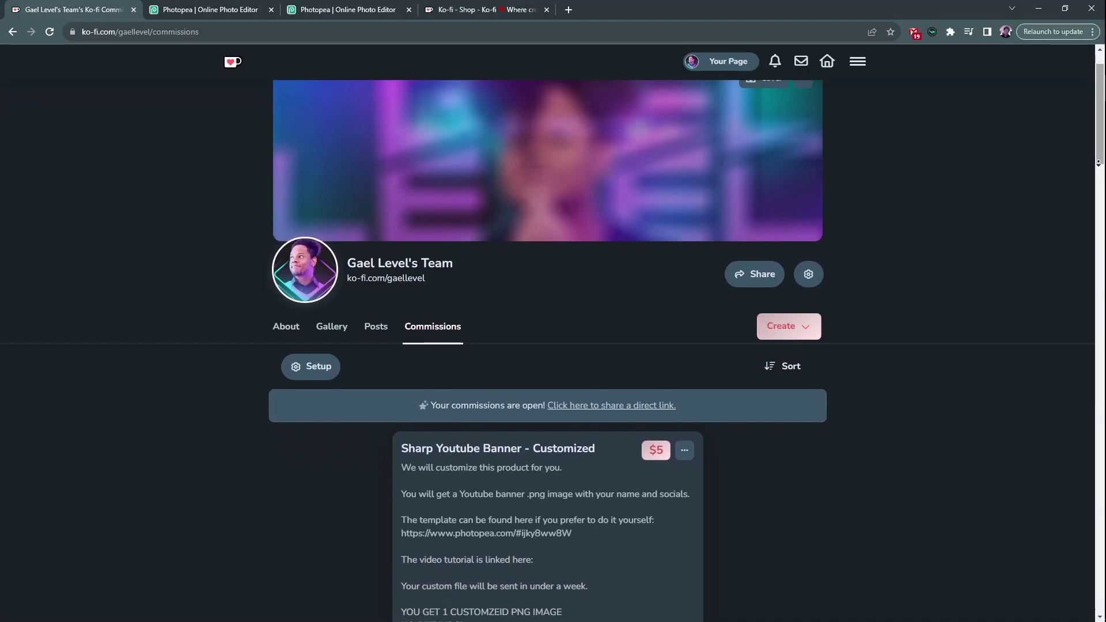
scroll(547, 345, "down", 2)
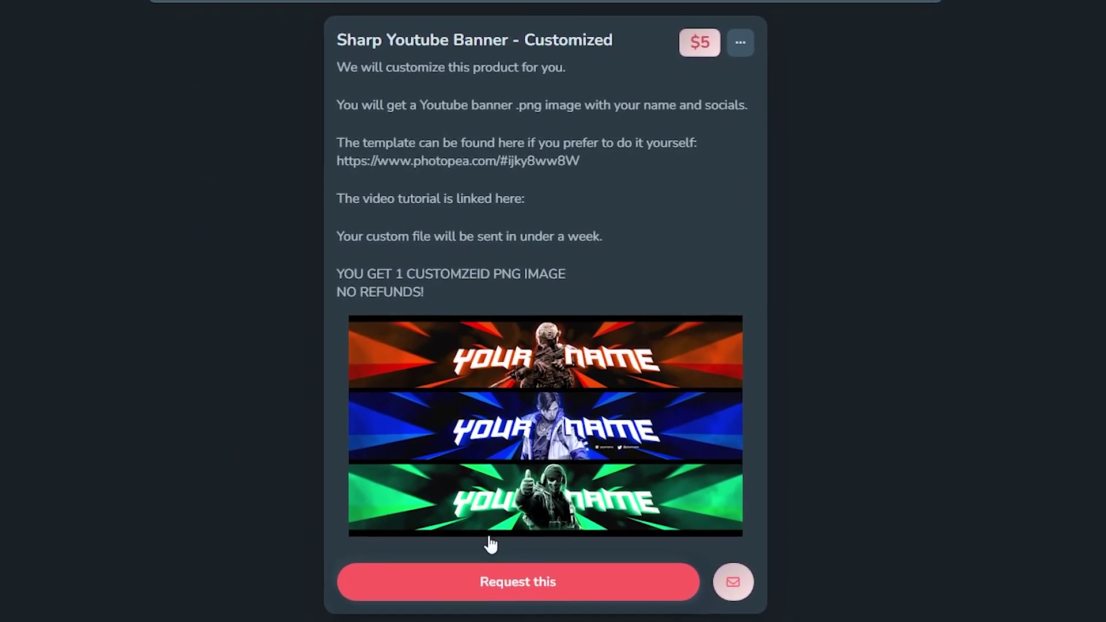
scroll(1081, 375, "down", 3)
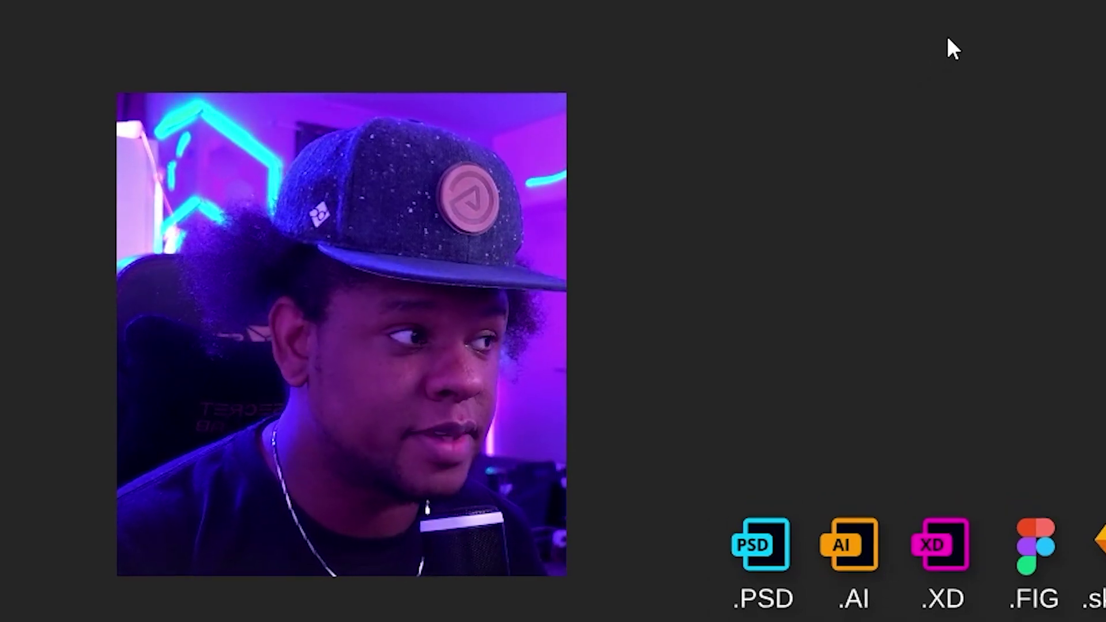
key("F11")
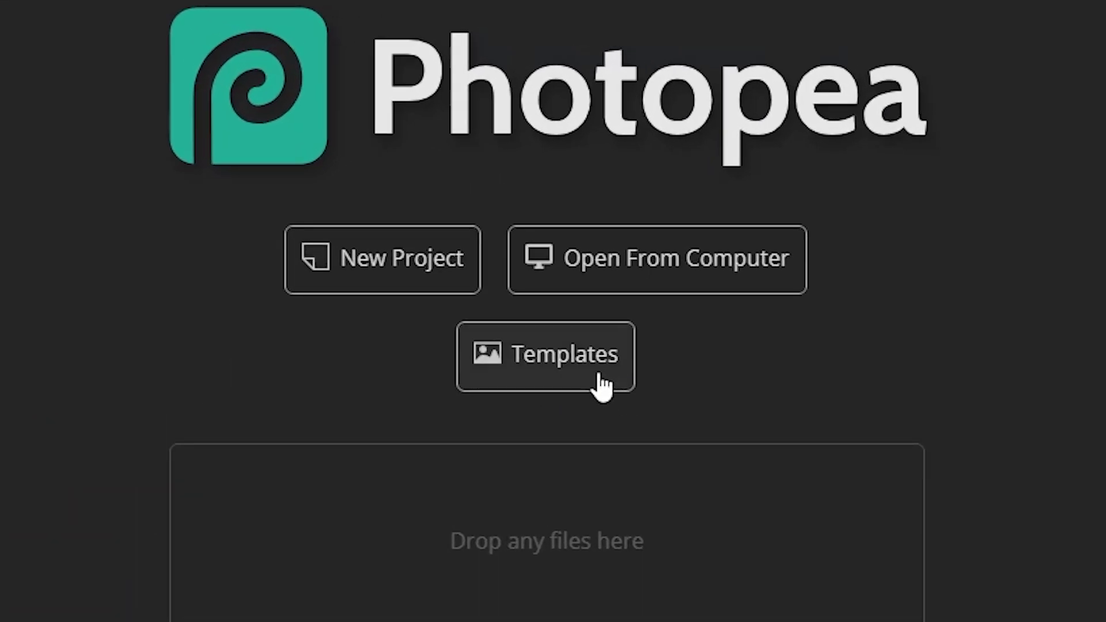
left_click(576, 384)
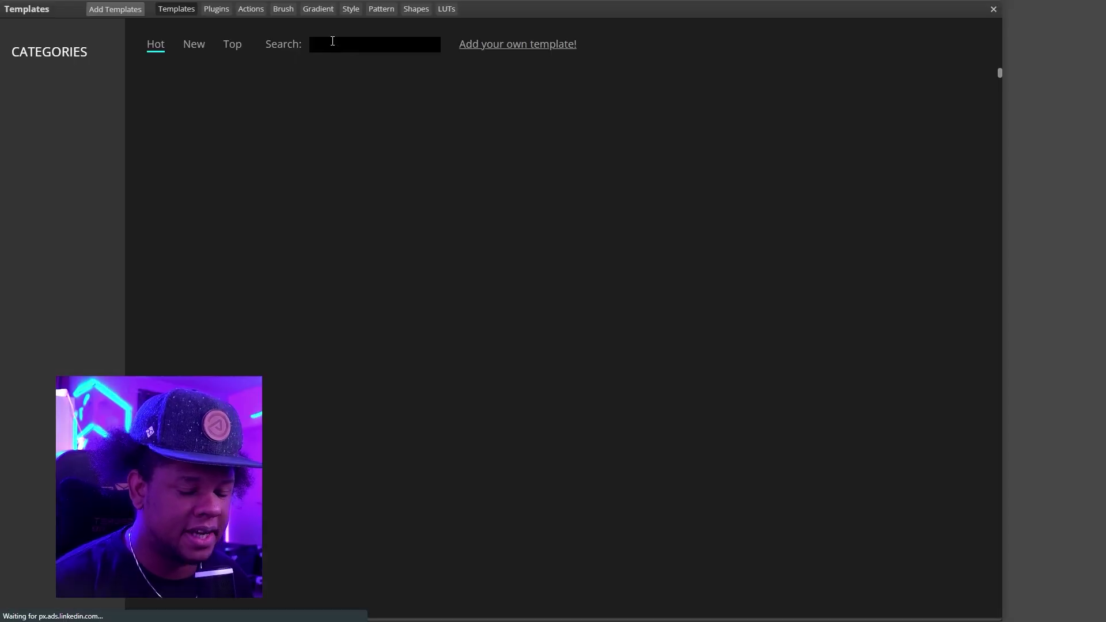
left_click(332, 41)
type("gael level")
key("Return")
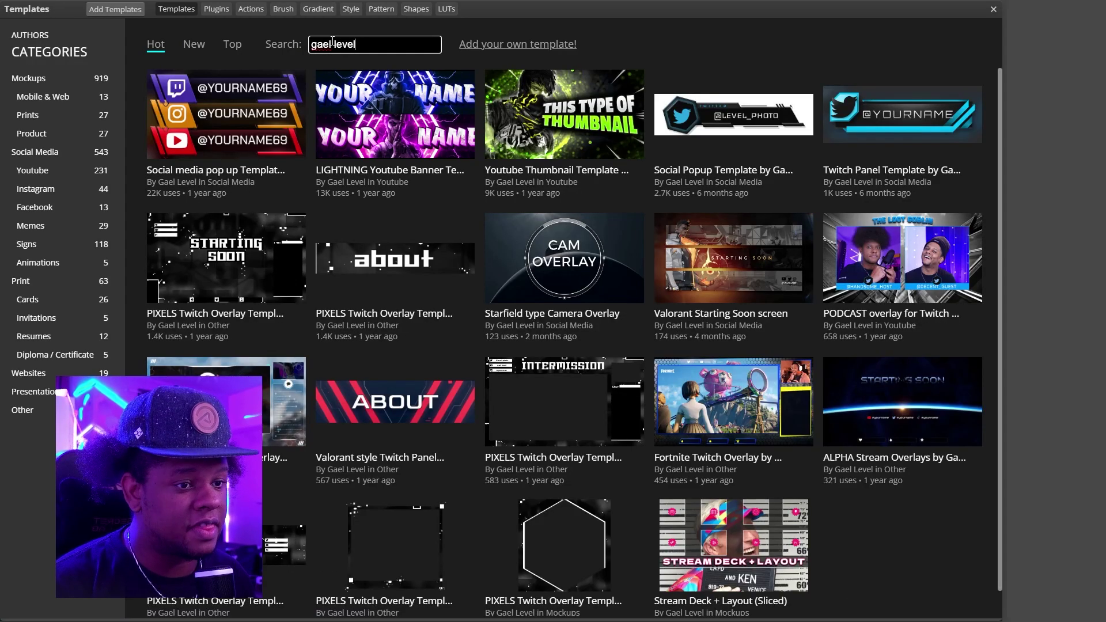
scroll(355, 190, "down", 1)
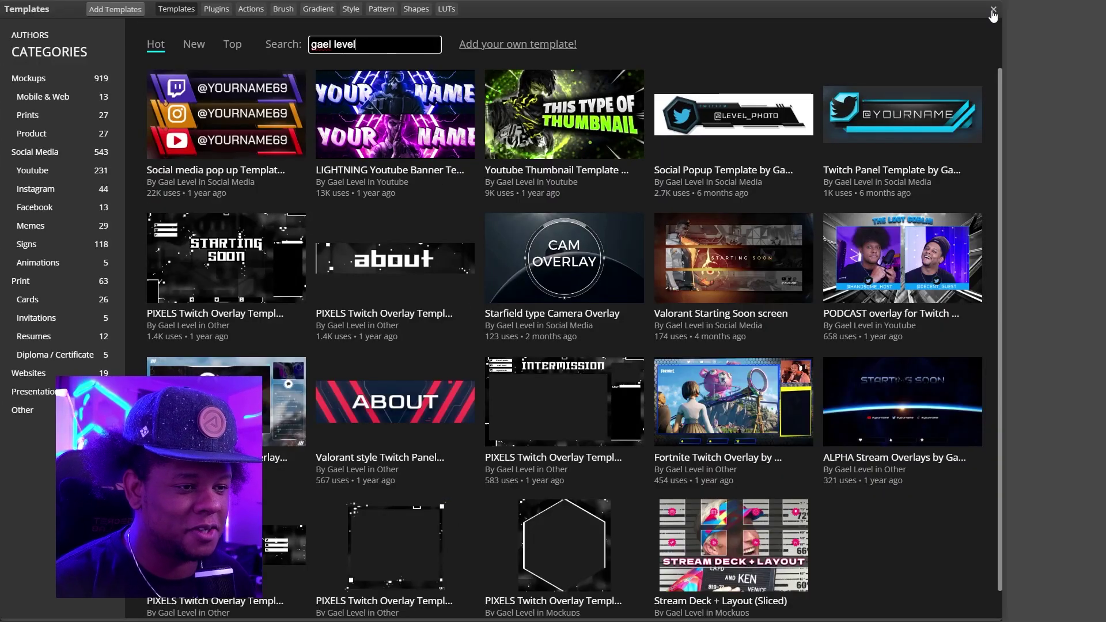
left_click(993, 10)
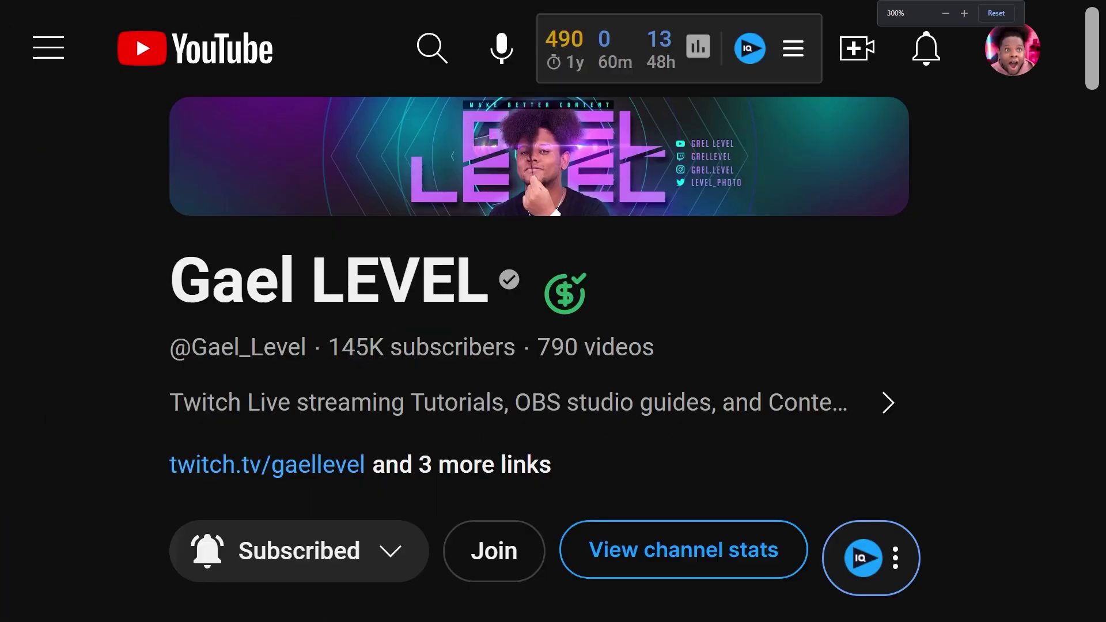
- Zoom the page out and bring up the context menu on the 2560×1440 banner size guide image
key("ctrl+minus")
key("ctrl+minus")
key("ctrl+minus")
key("ctrl+minus")
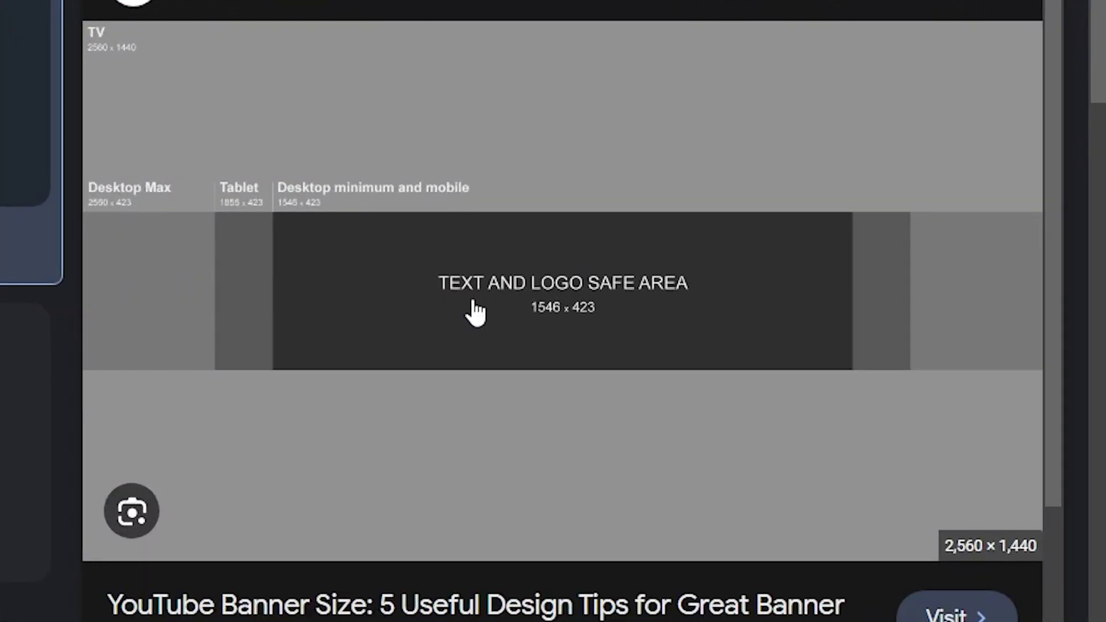
right_click(472, 302)
- Copy the guide image and create a new 2560×1440 canvas at 300 DPI, swapping colours
left_click(520, 557)
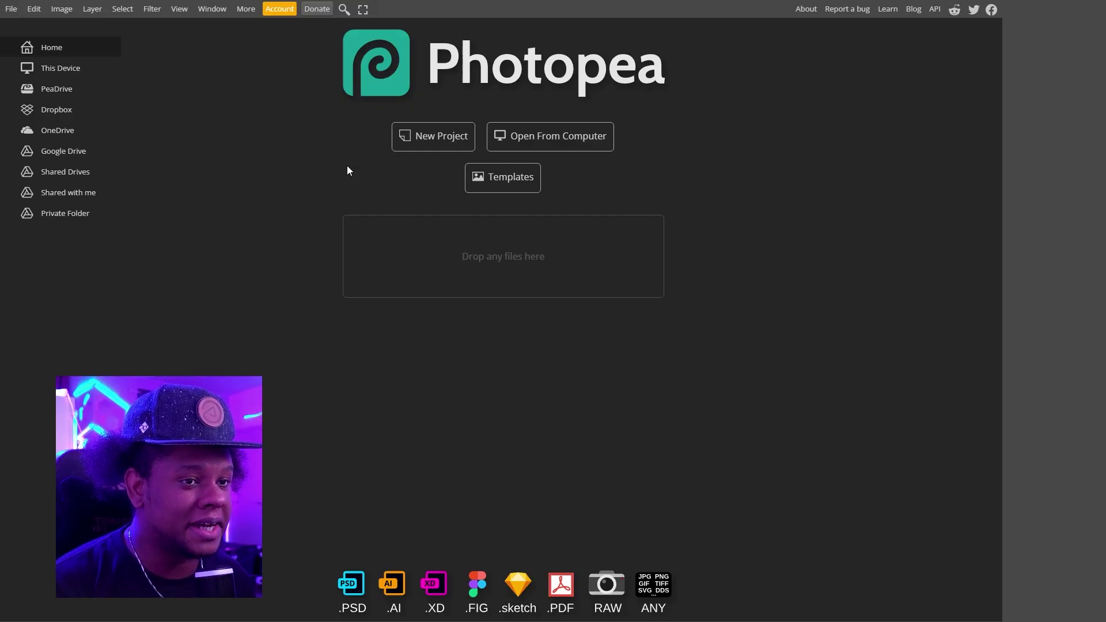
left_click(408, 141)
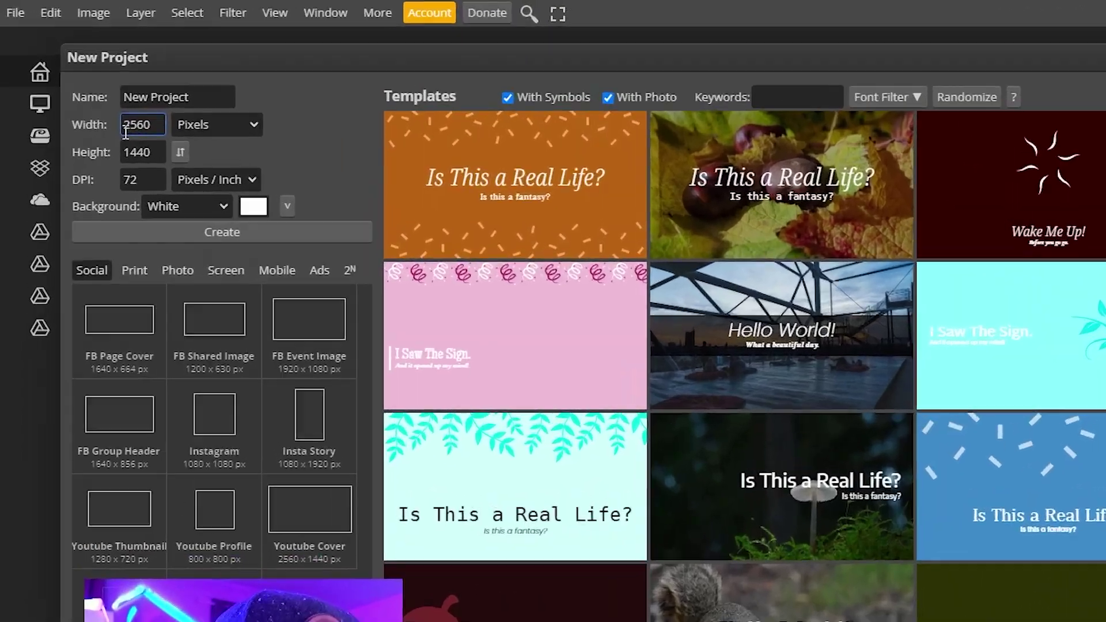
left_click(85, 87)
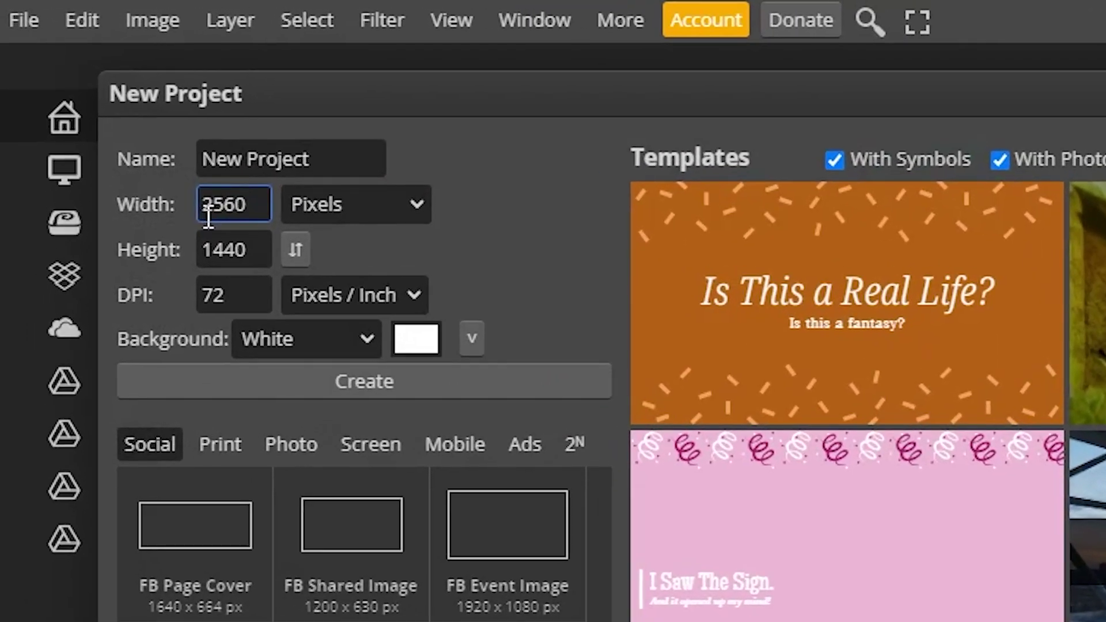
double_click(223, 296)
key("BackSpace")
type("300")
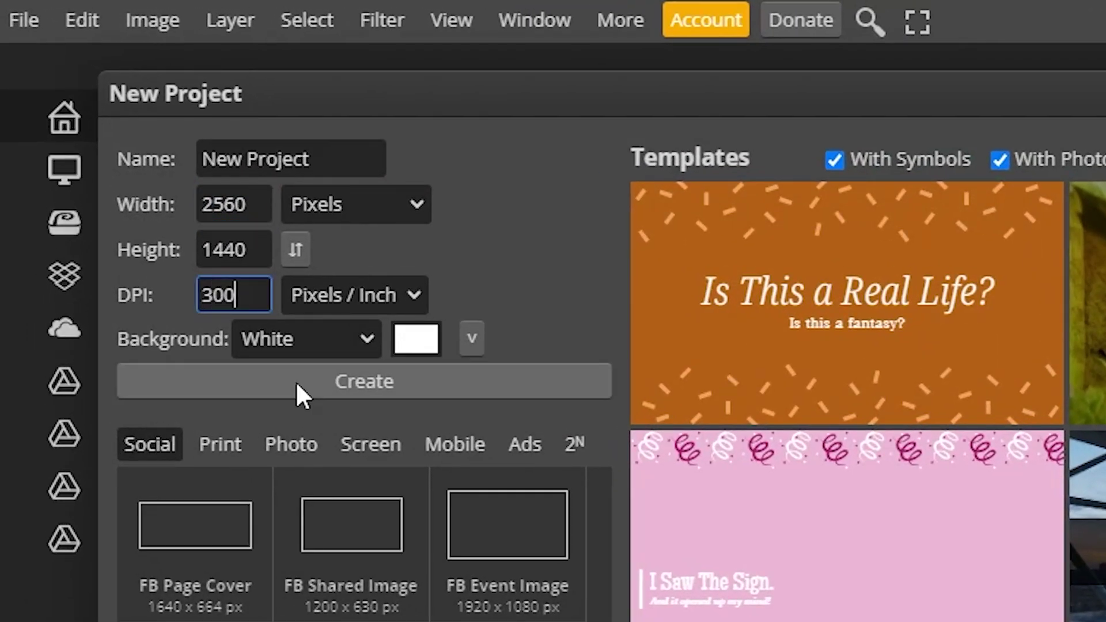
left_click(295, 381)
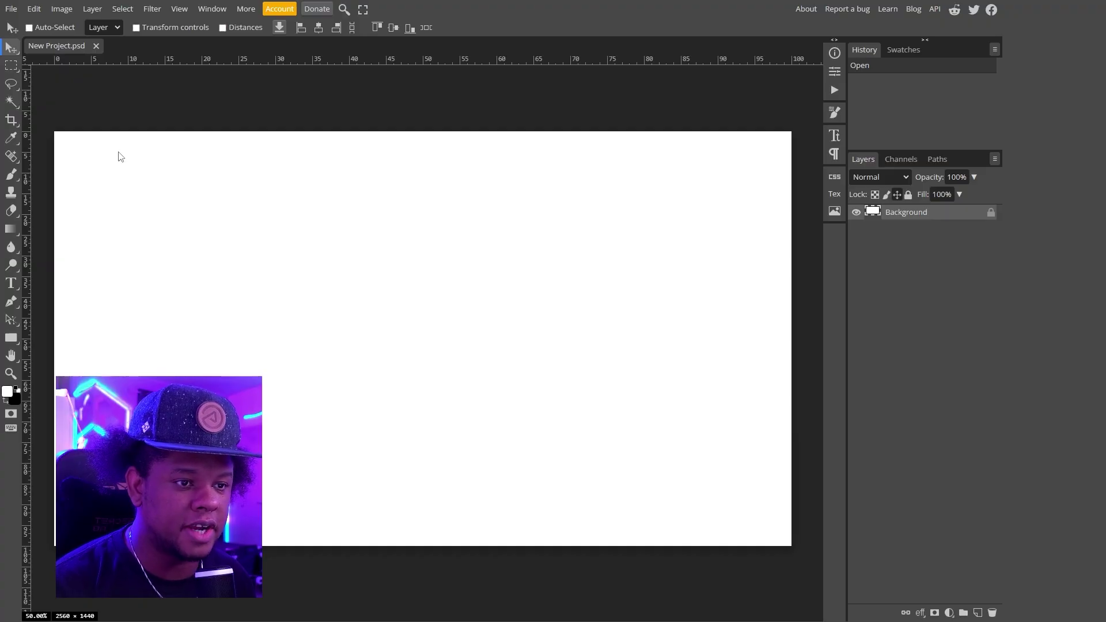
key("x")
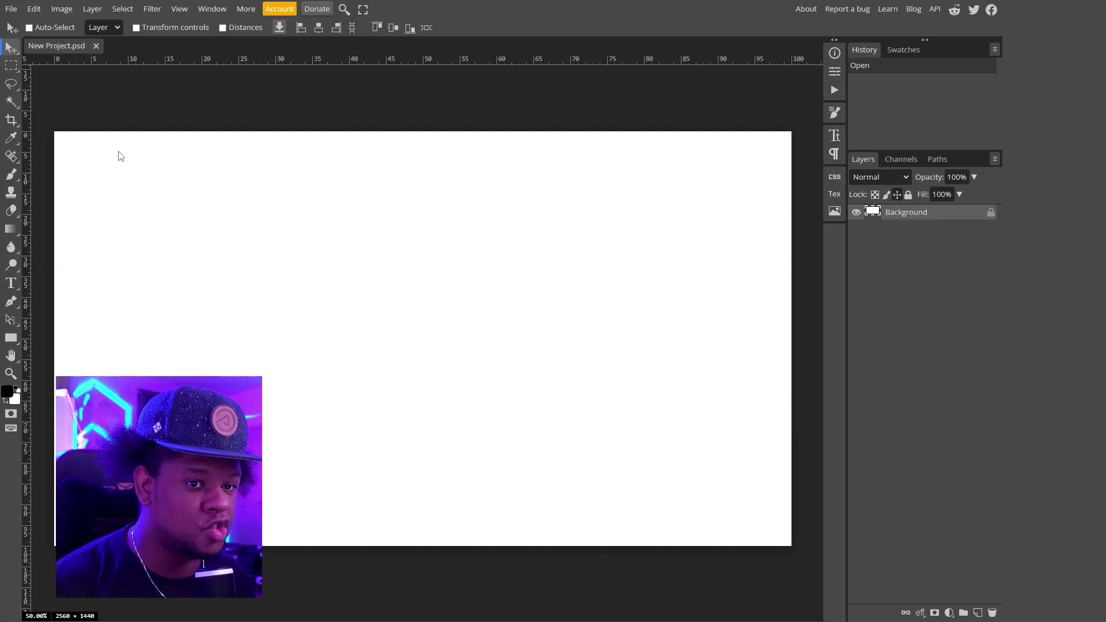
- Paste the size guide as Layer 1 and marquee-select the regions above and below the safe band
key("ctrl+v")
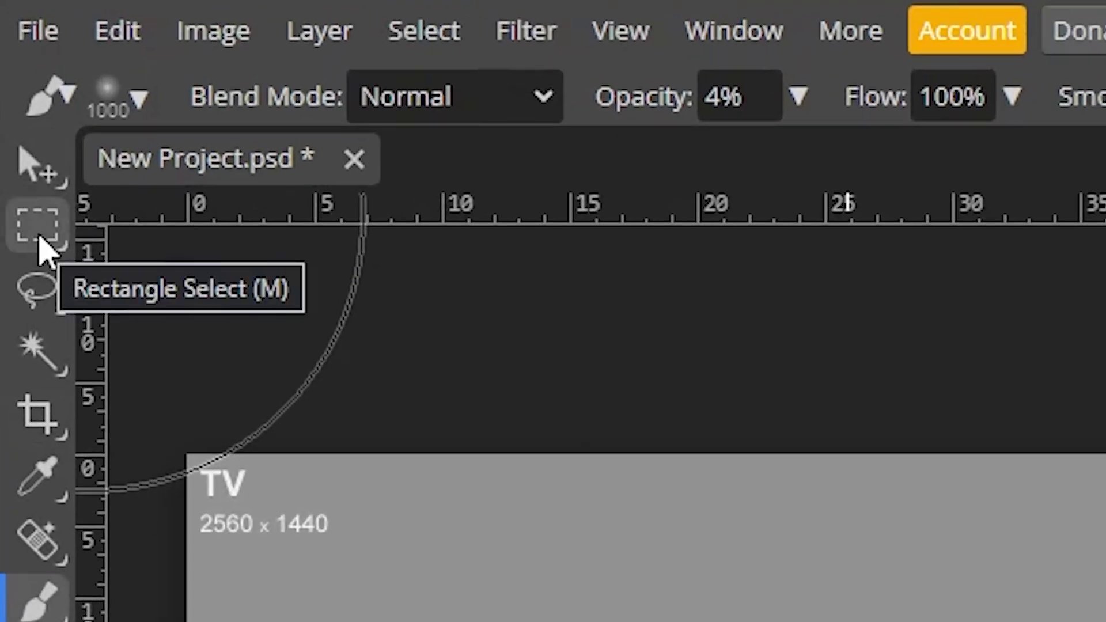
left_click(39, 237)
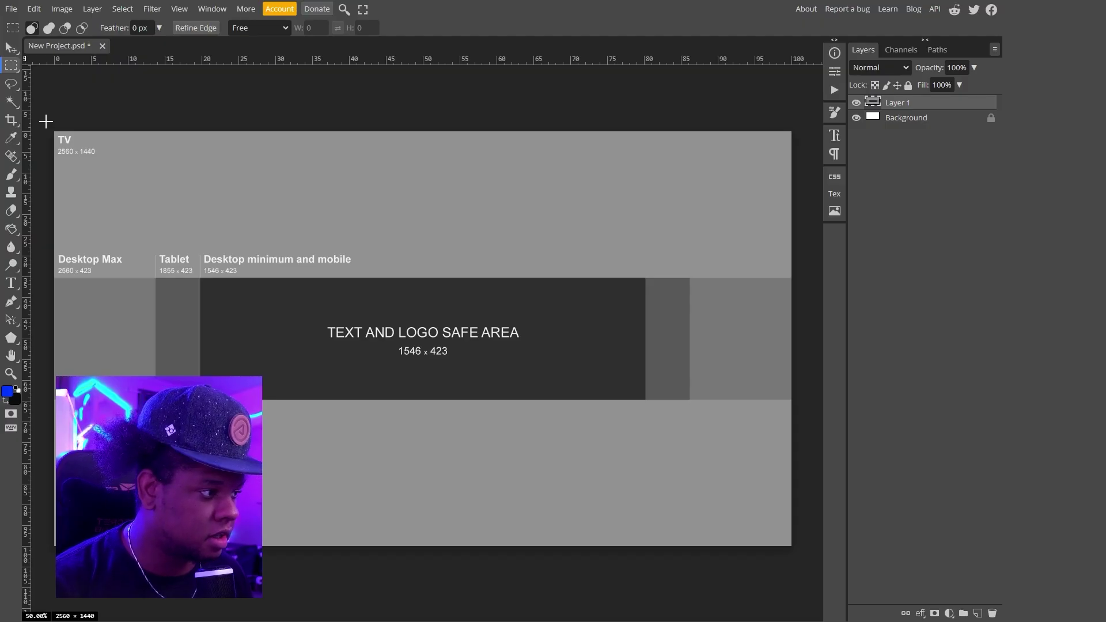
left_click_drag(46, 121, 799, 274)
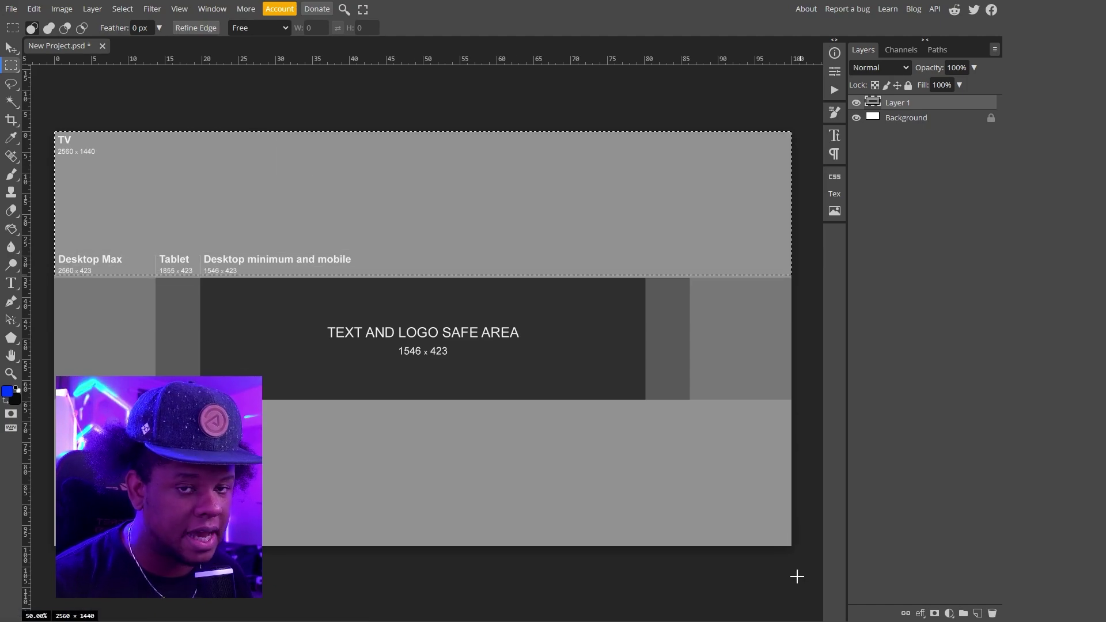
key("shift")
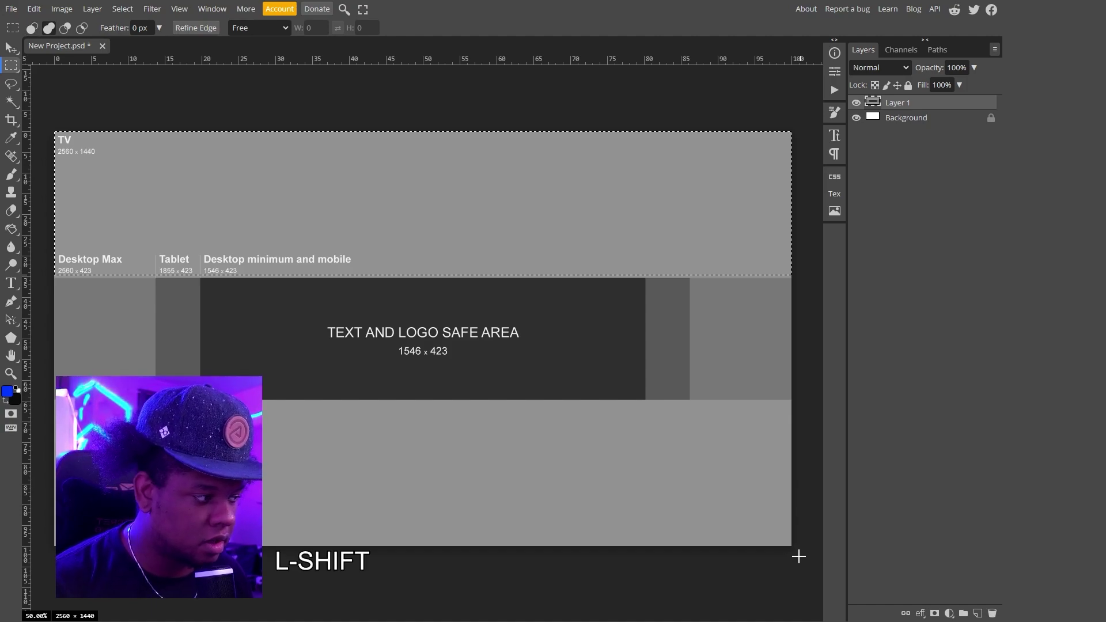
left_click_drag(793, 547, 35, 407)
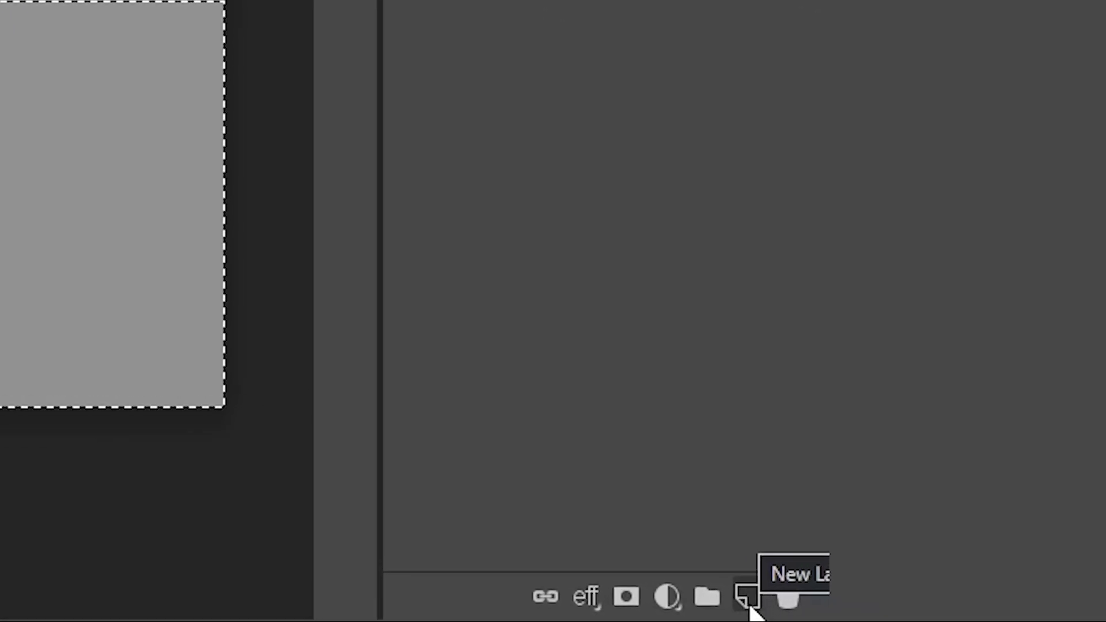
- On a new layer, bucket-fill the selected top and bottom regions near-black, then deselect
left_click(977, 613)
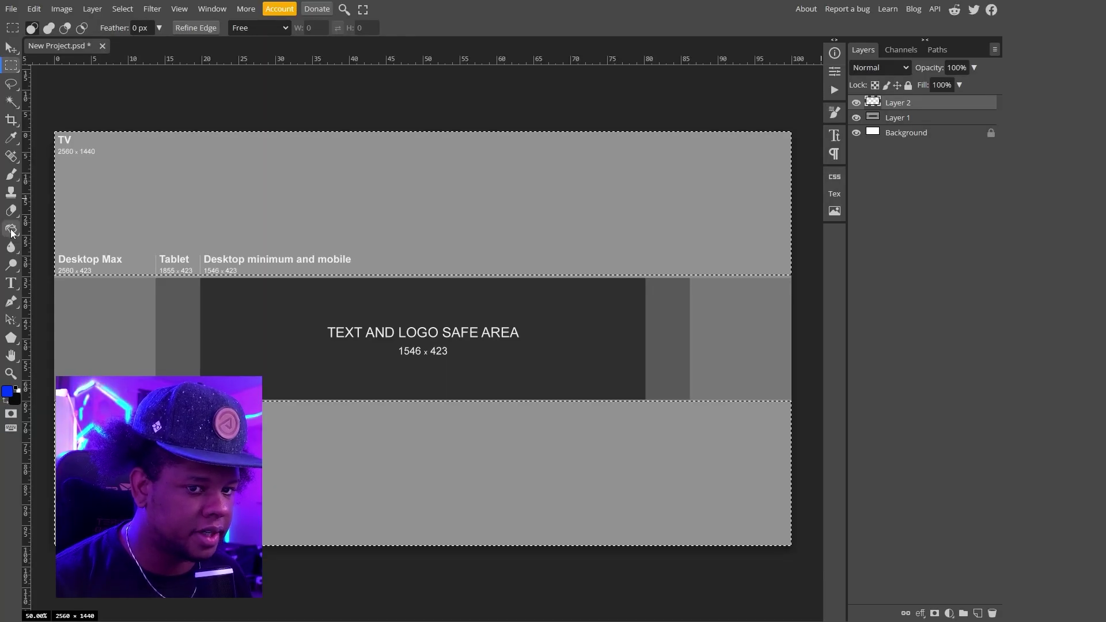
right_click(12, 230)
left_click(66, 250)
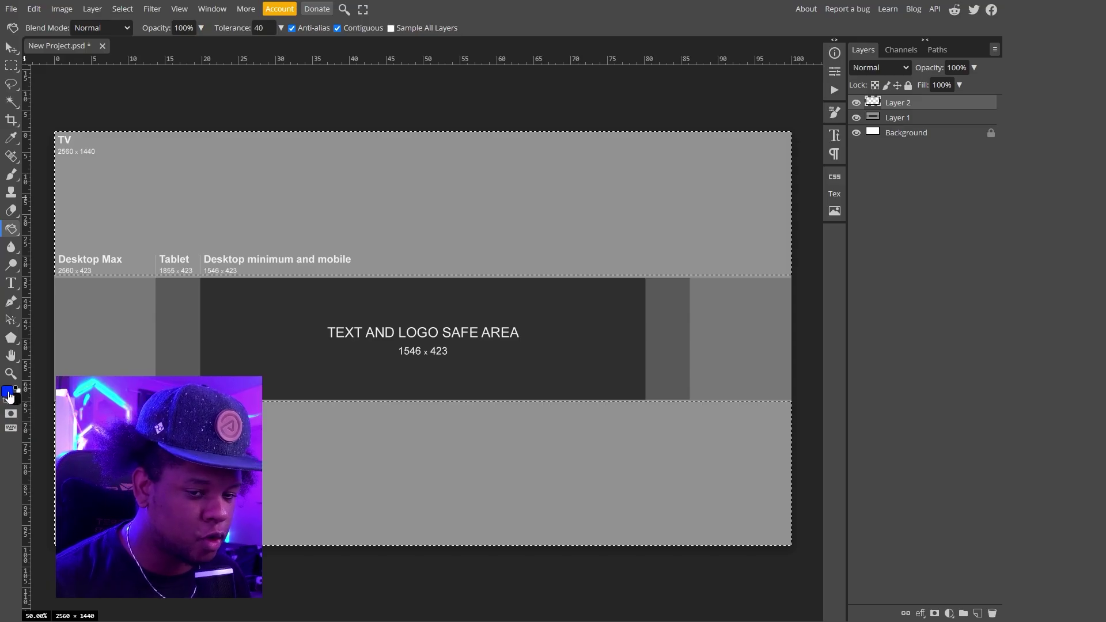
left_click(8, 393)
left_click_drag(211, 151, 61, 279)
left_click(334, 121)
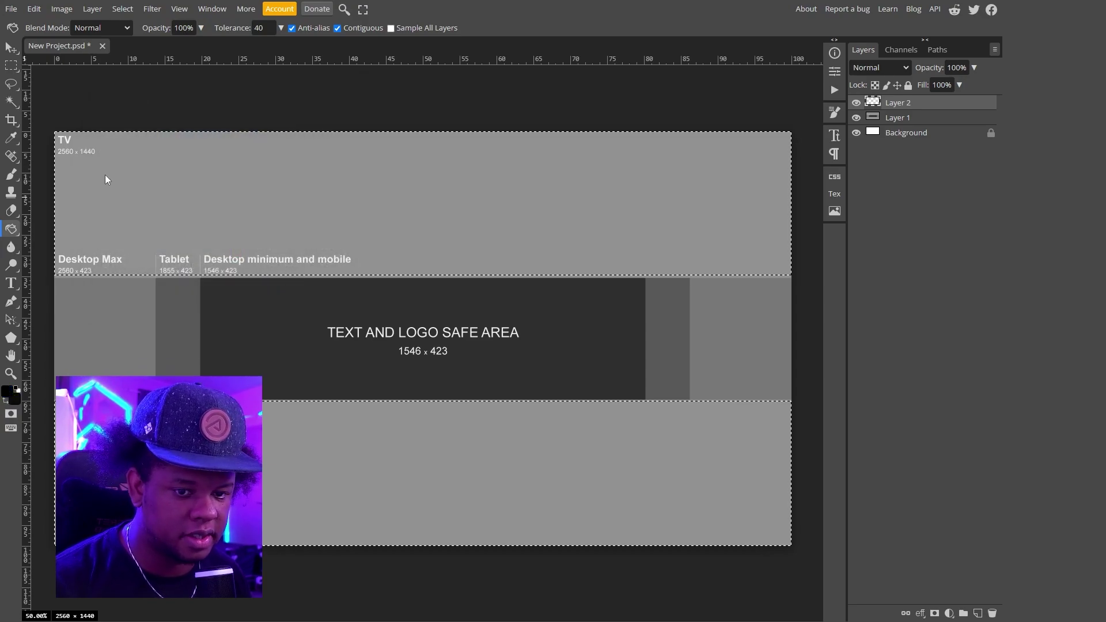
left_click(522, 183)
key("ctrl+d")
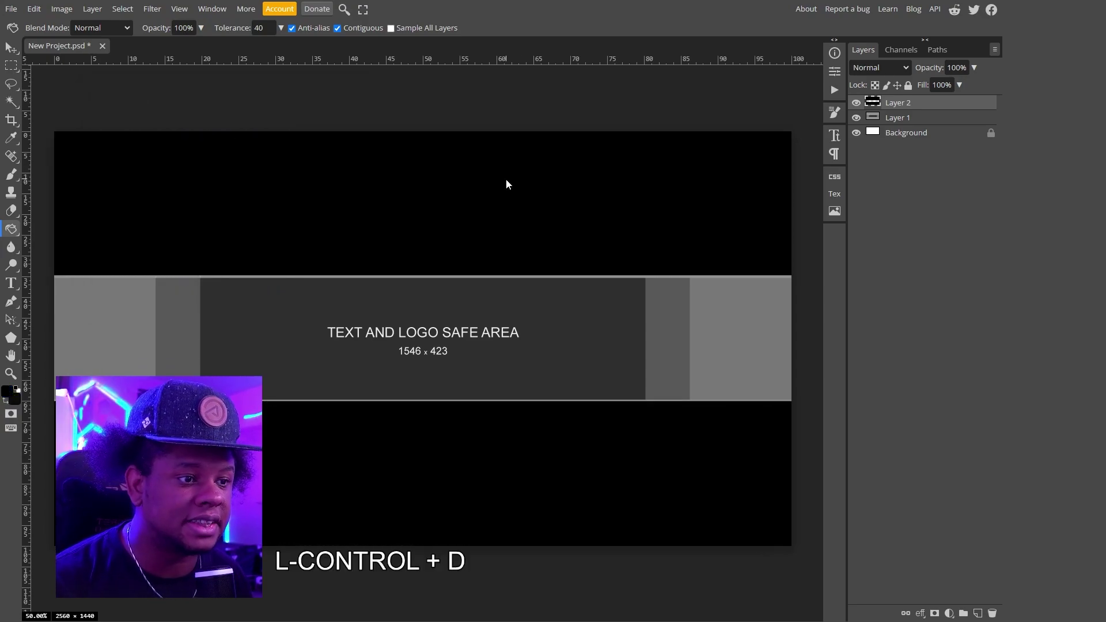
- Hide the guide layer and fill the Background's white middle band near-black
left_click(905, 119)
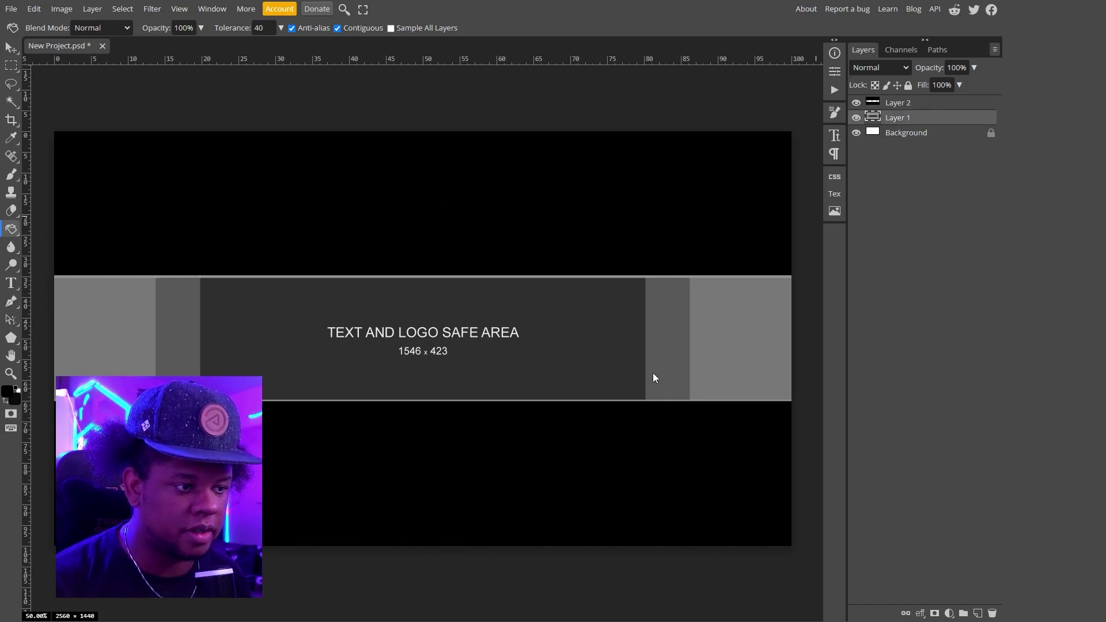
left_click(856, 118)
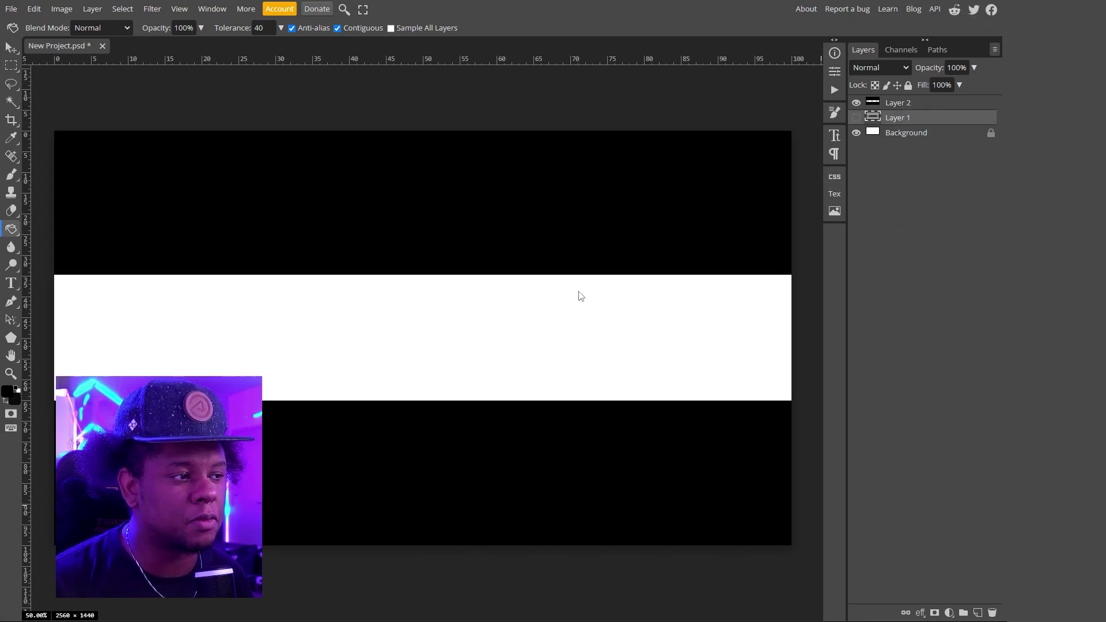
left_click(903, 139)
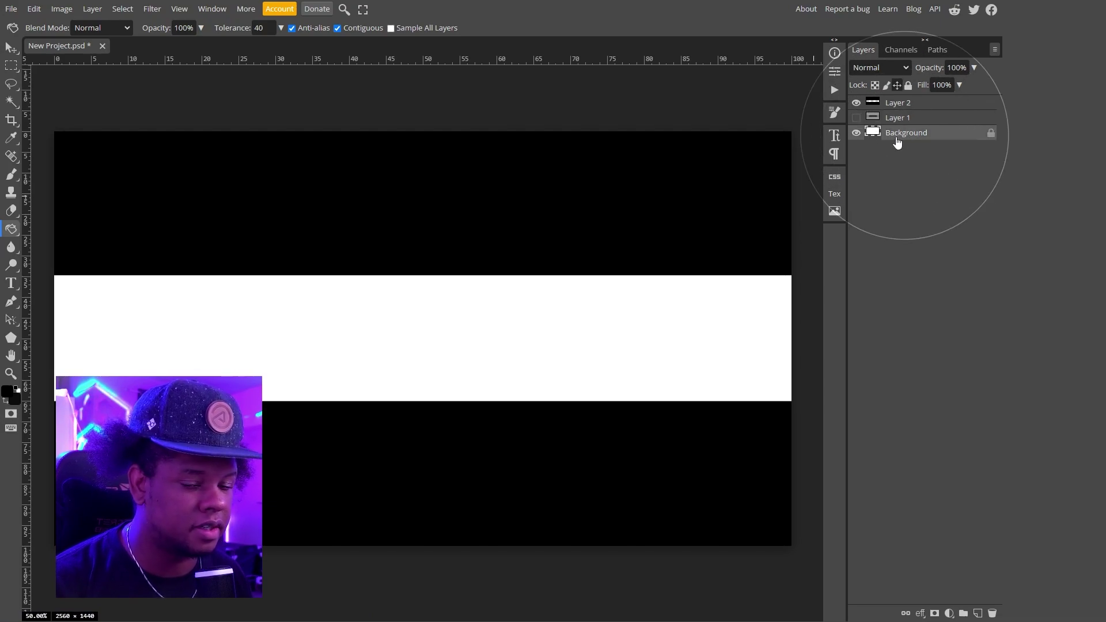
left_click(5, 399)
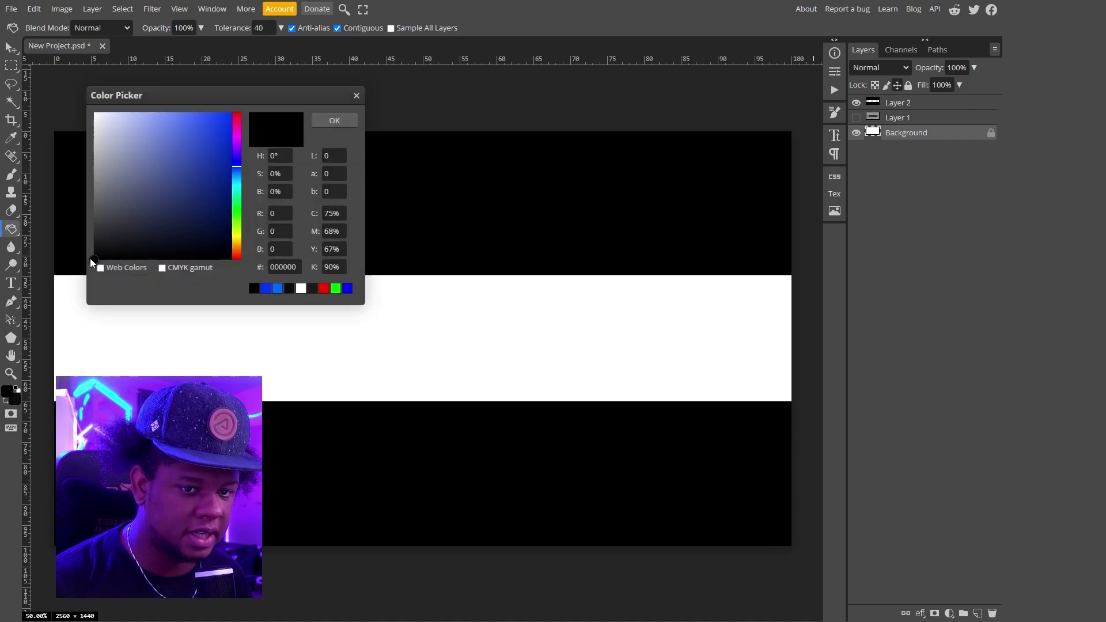
left_click(331, 124)
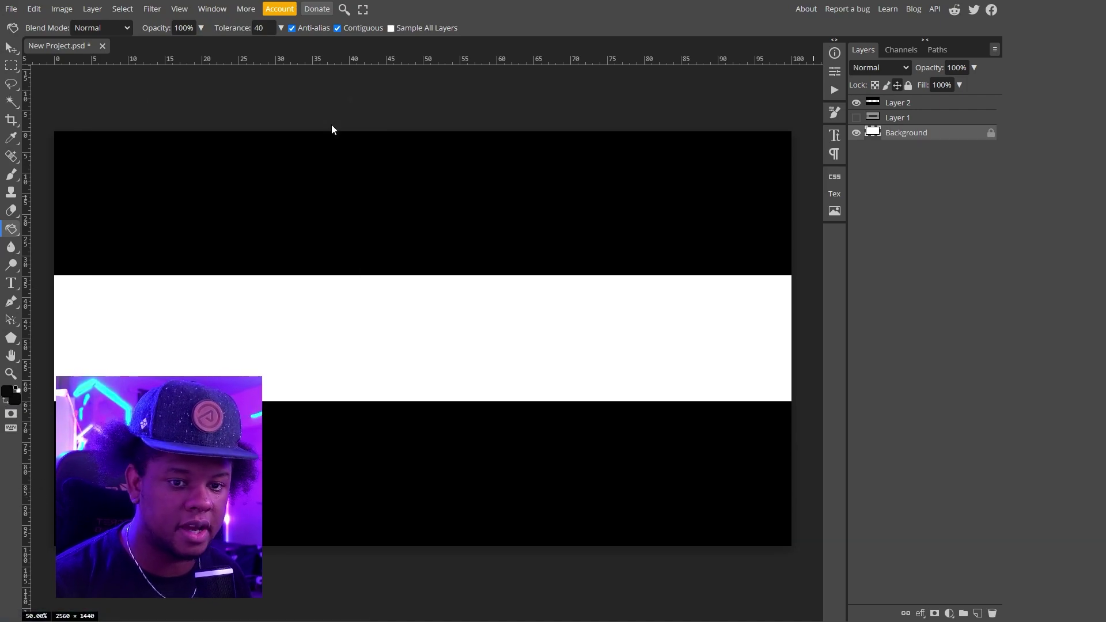
left_click(435, 335)
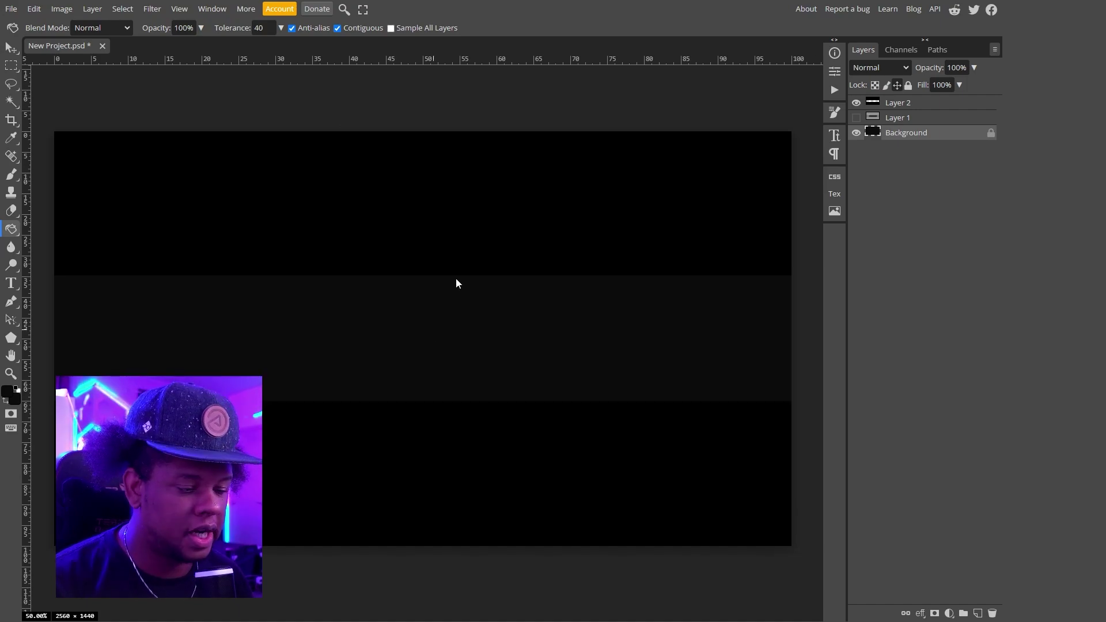
- On a new layer, draw an upright 3-sided polygon with white stroke in the middle band
left_click(977, 613)
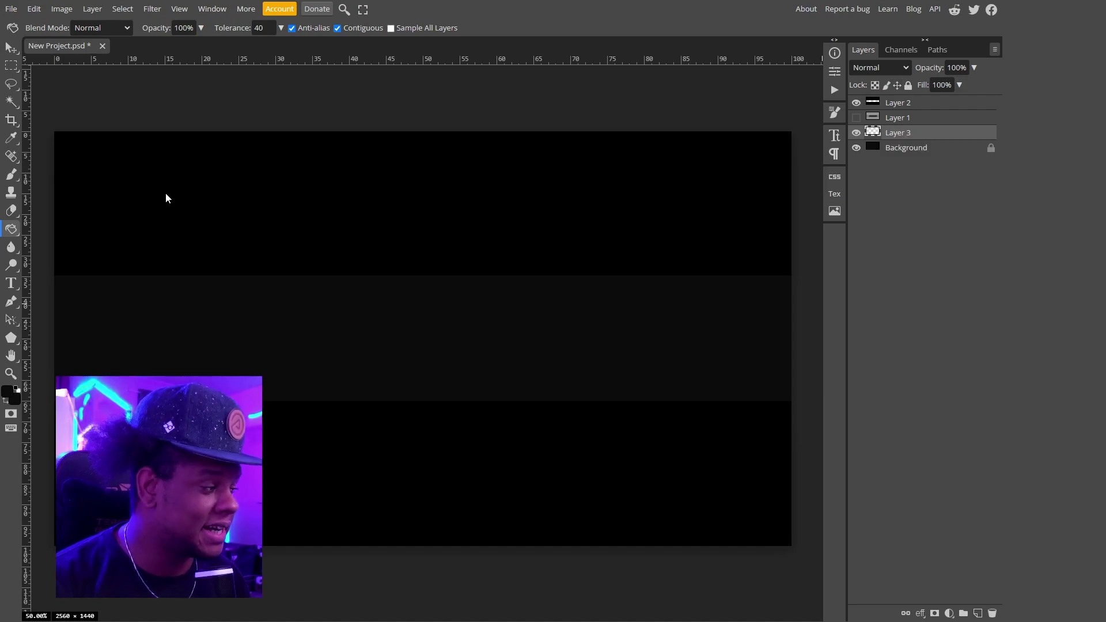
left_click(11, 340)
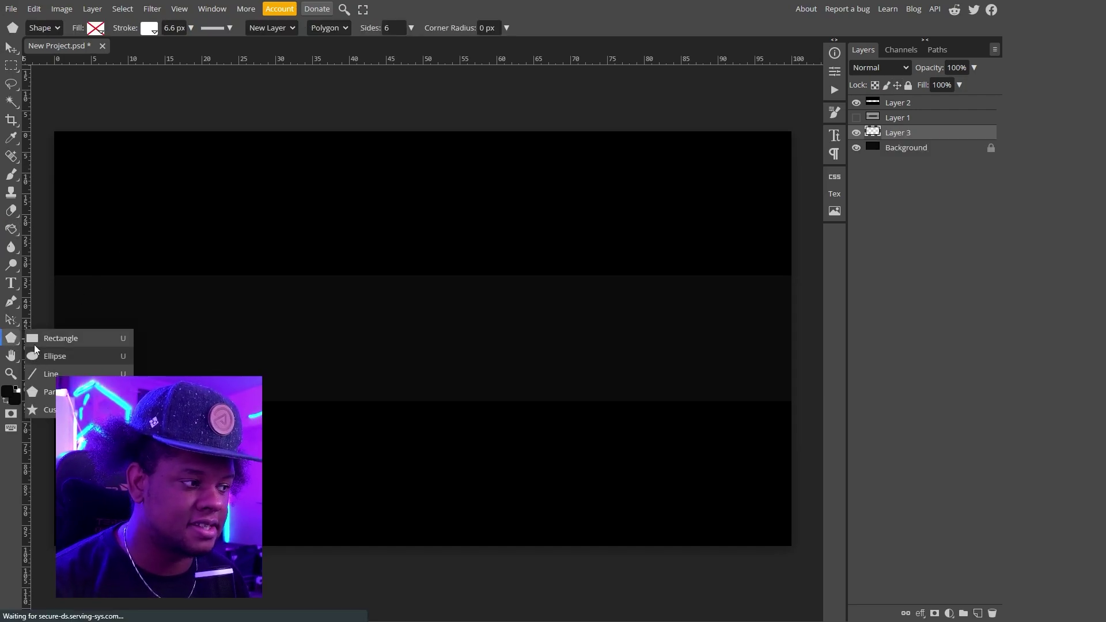
left_click(46, 394)
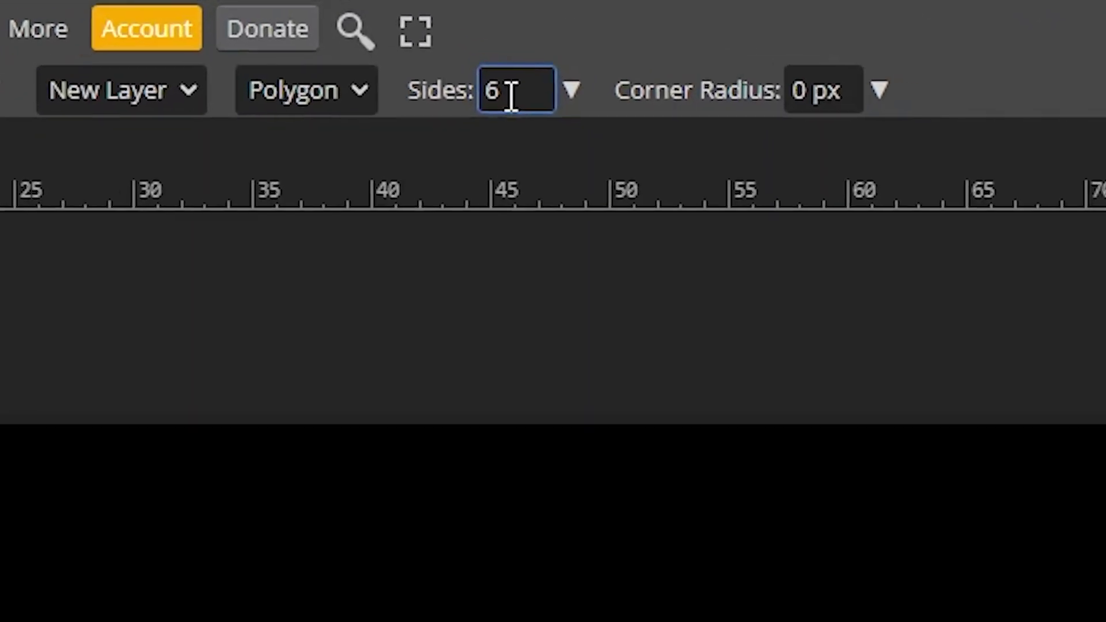
left_click(389, 28)
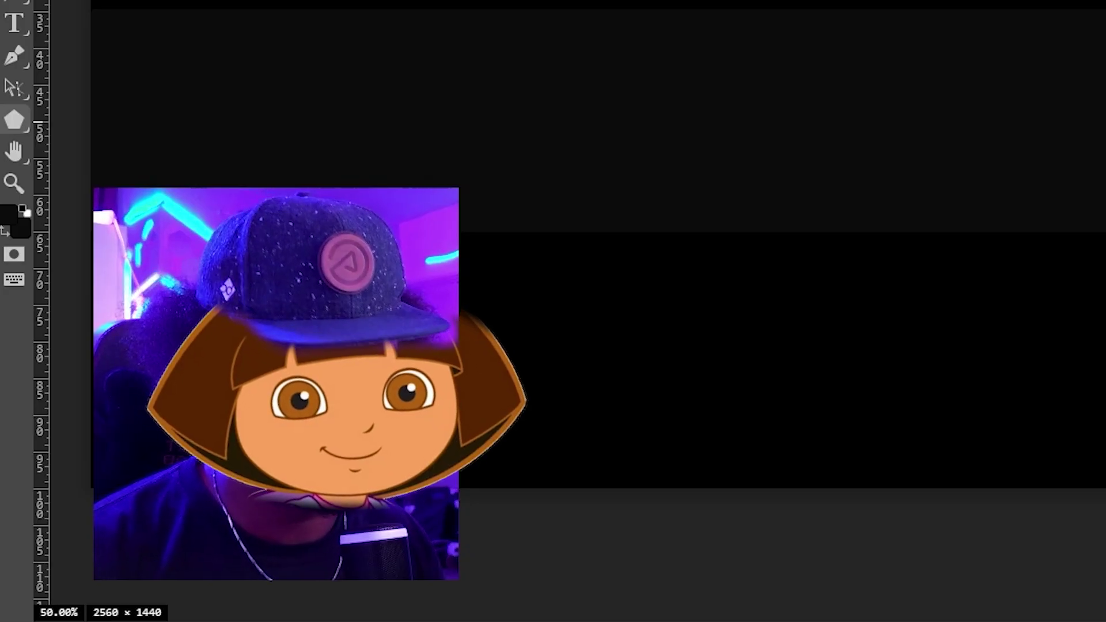
type("3")
key("Return")
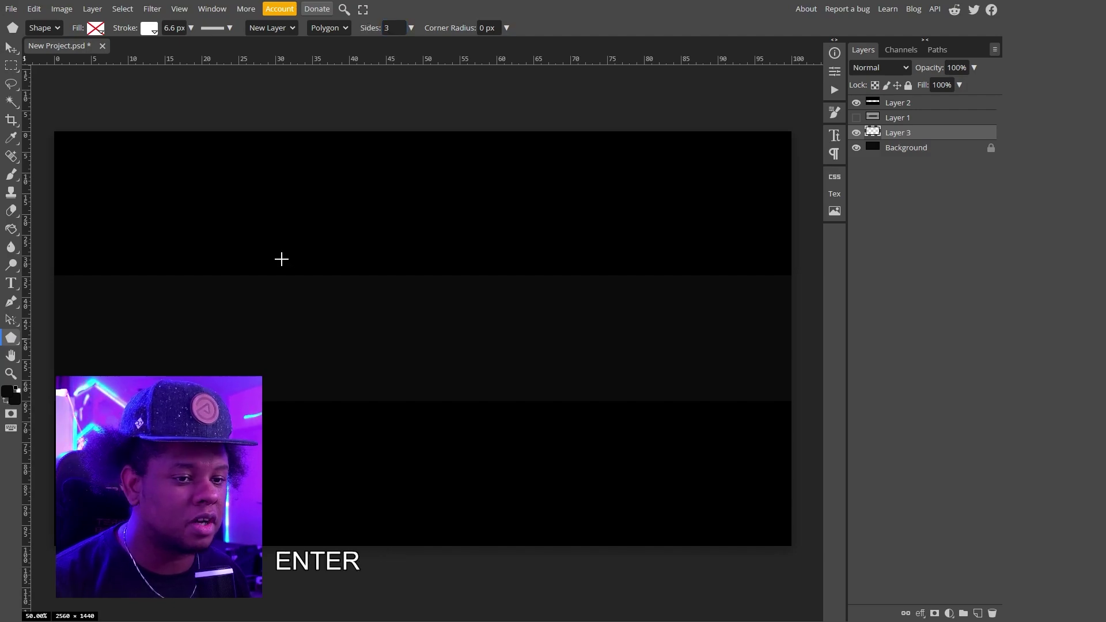
left_click_drag(284, 261, 317, 353)
key("space")
key("shift")
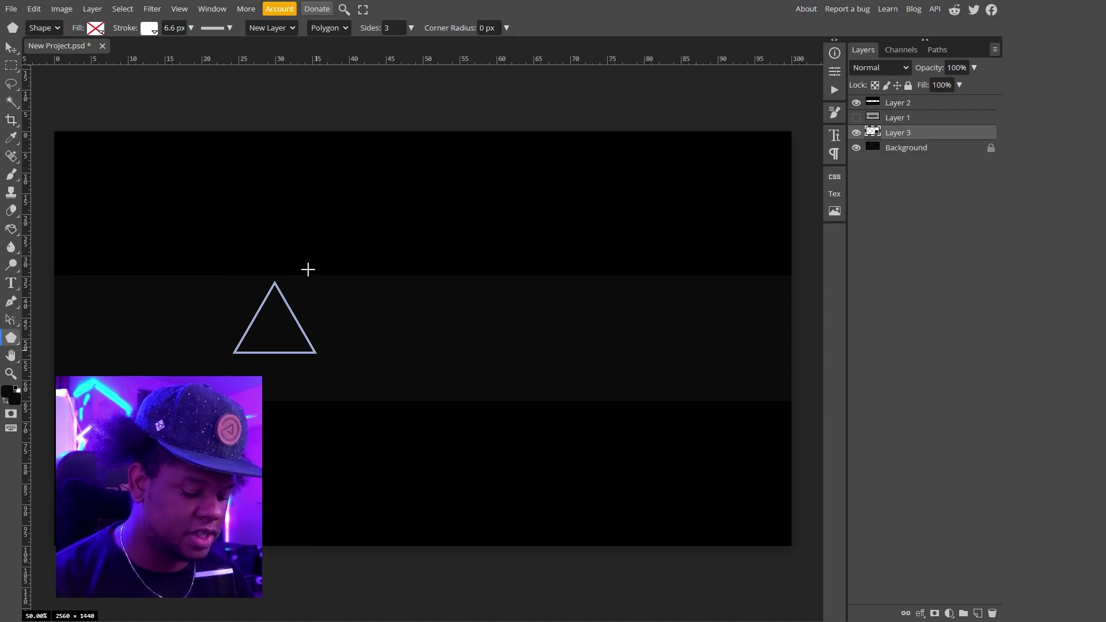
- Select the triangle's two bottom anchors and drag them down into the lower black band
key("p")
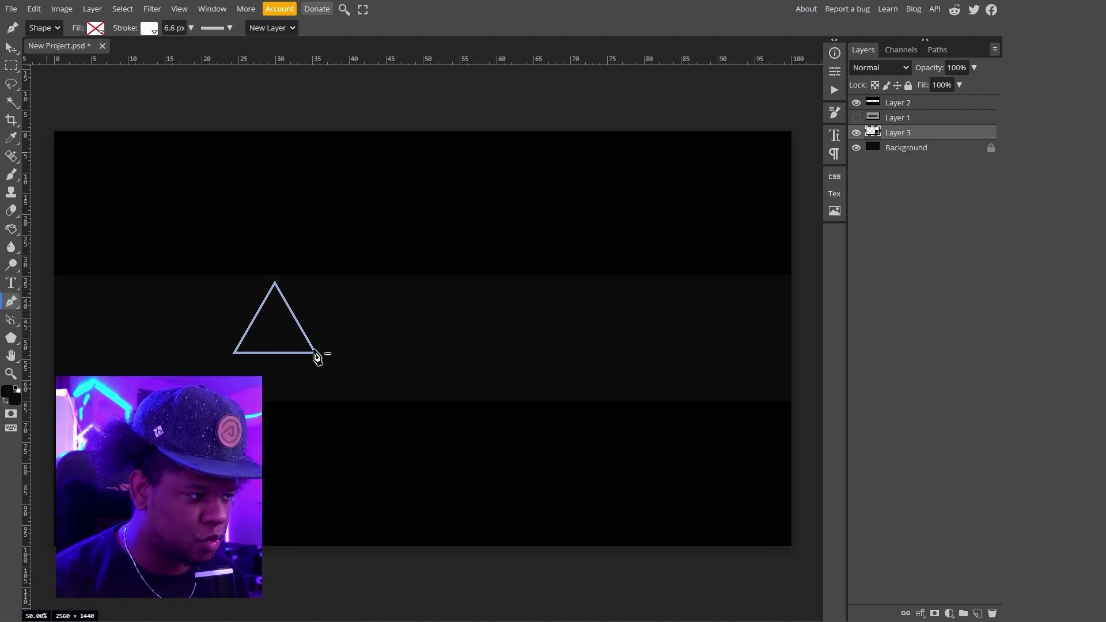
key("ctrl")
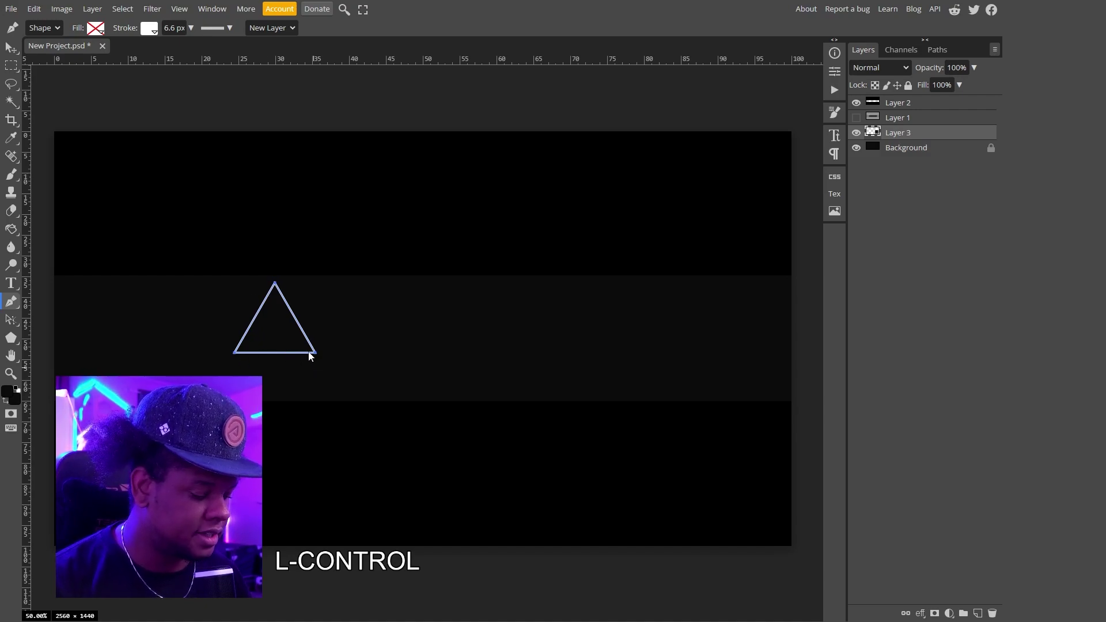
key("ctrl+KP_Add")
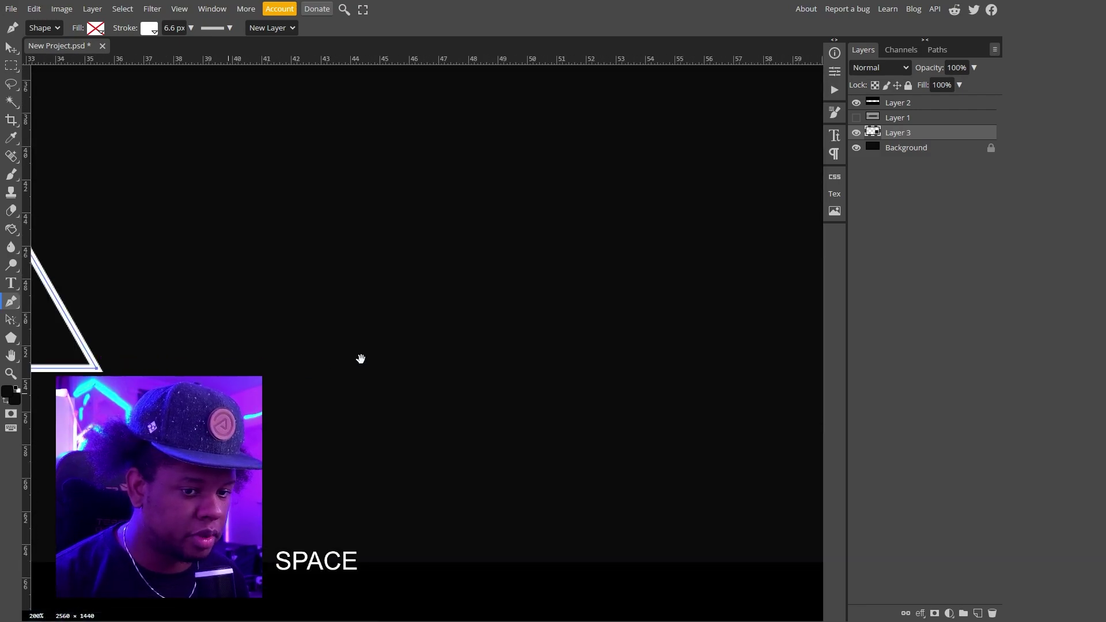
left_click_drag(382, 353, 263, 482)
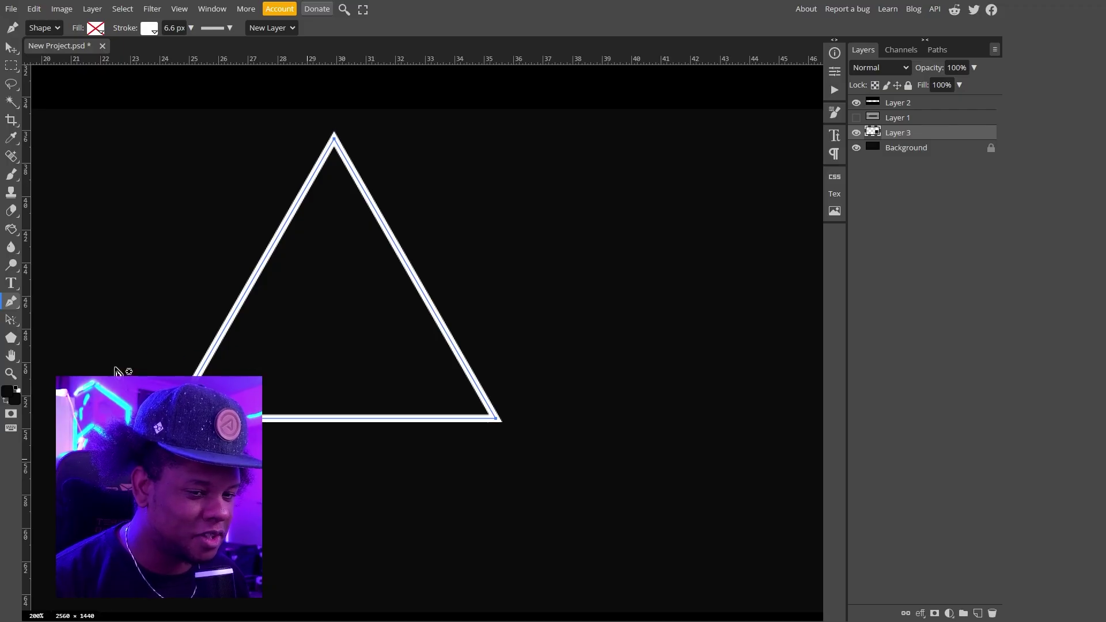
key("ctrl")
left_click_drag(538, 444, 594, 464)
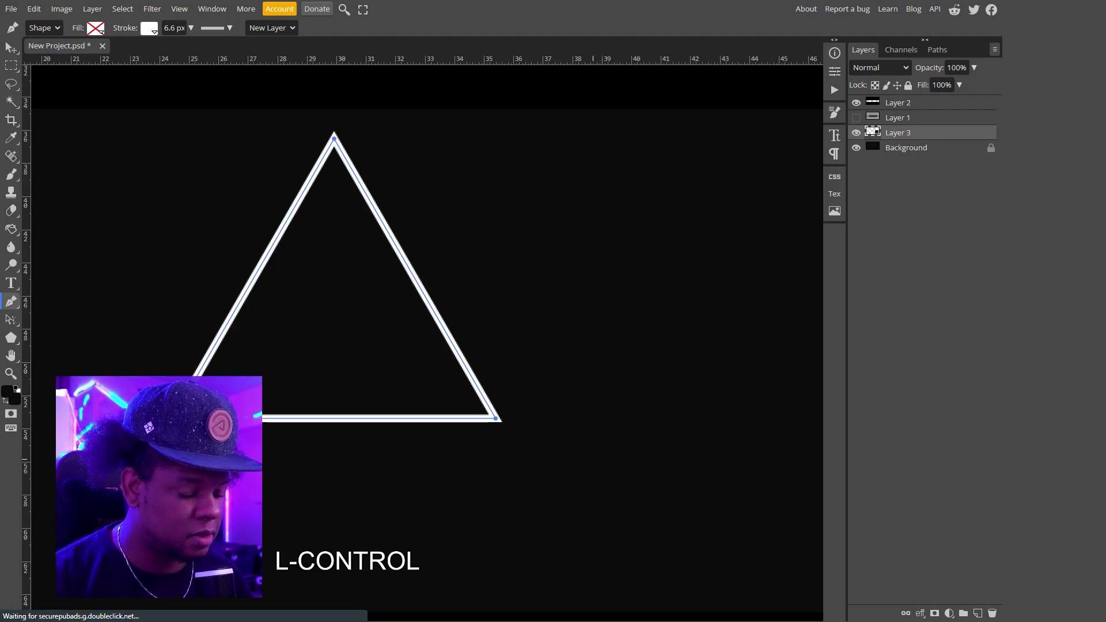
key("ctrl+minus")
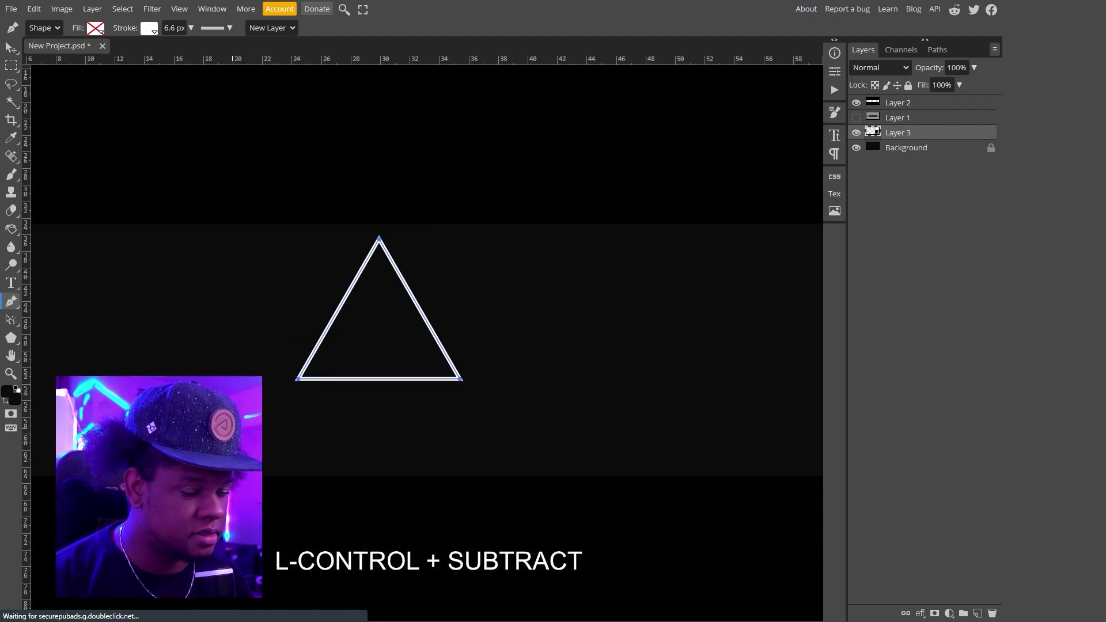
key("ctrl+minus")
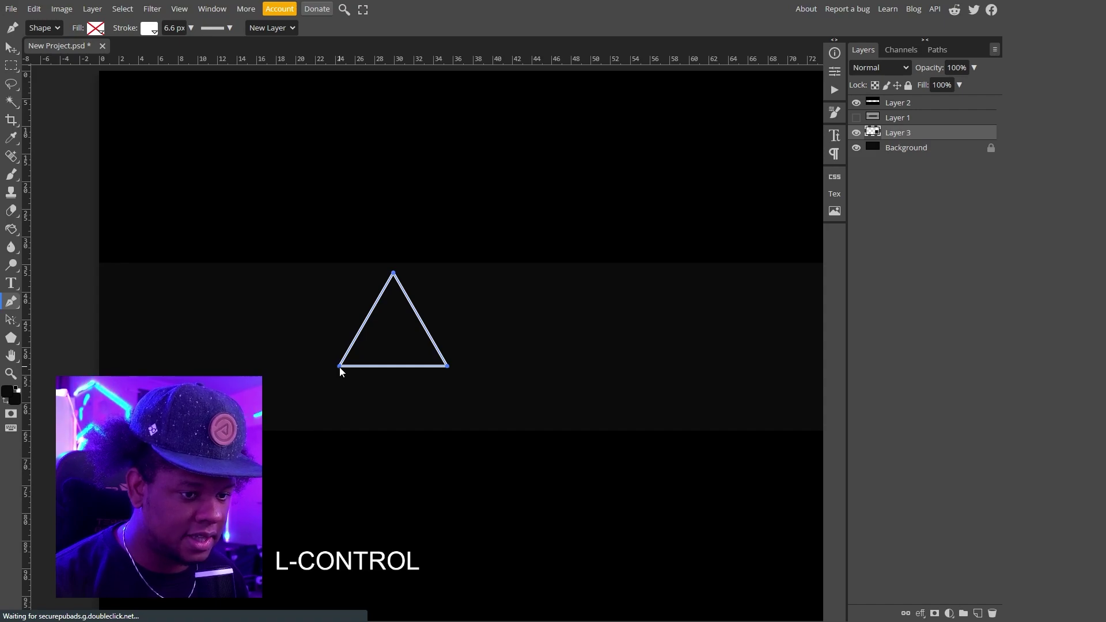
left_click_drag(340, 368, 466, 497)
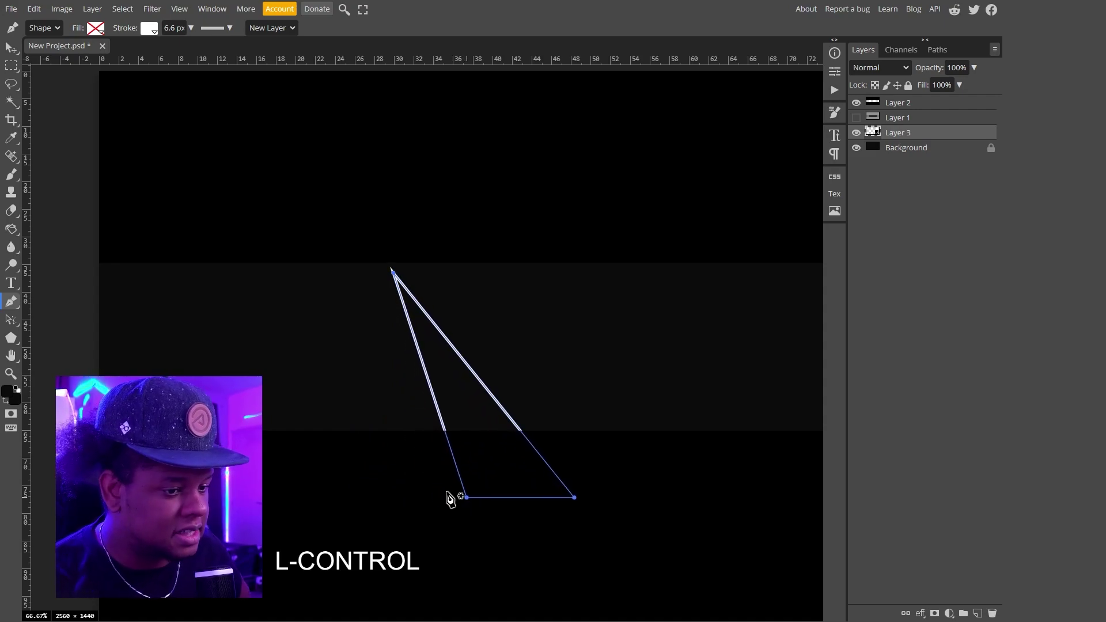
- Give the triangle a solid light-blue fill and set its stroke to none
left_click(95, 29)
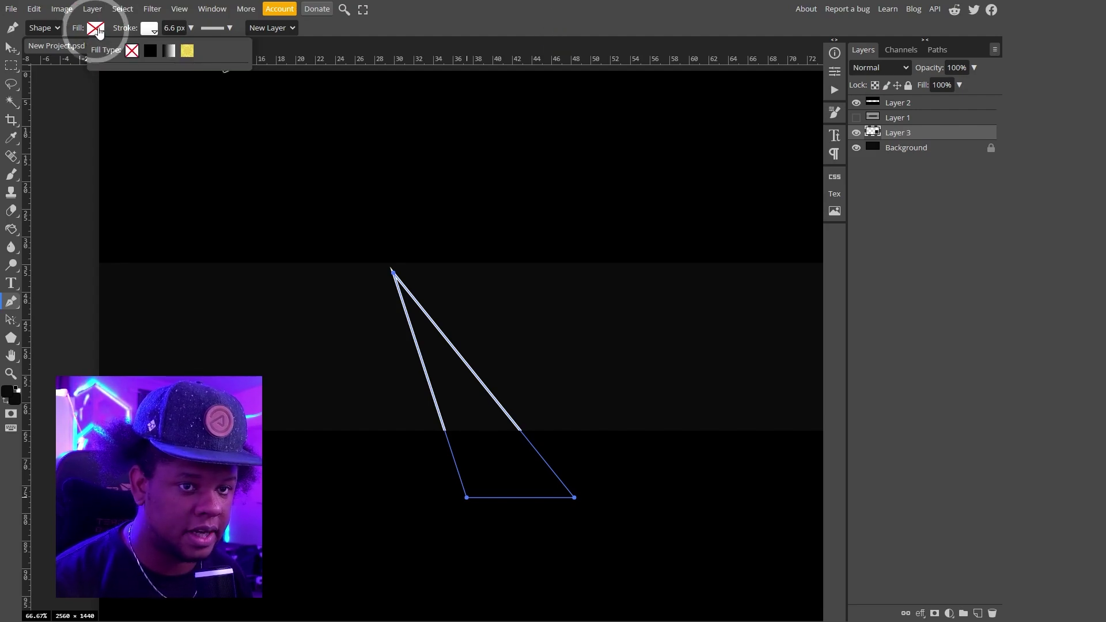
left_click(151, 53)
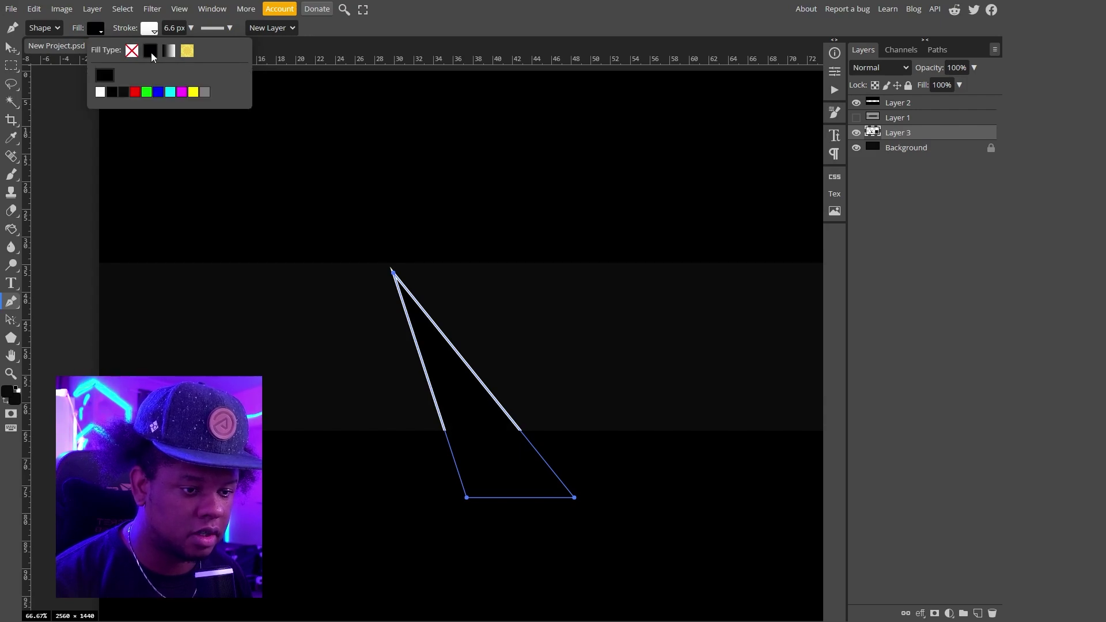
left_click(105, 76)
left_click(203, 205)
left_click_drag(203, 205, 233, 148)
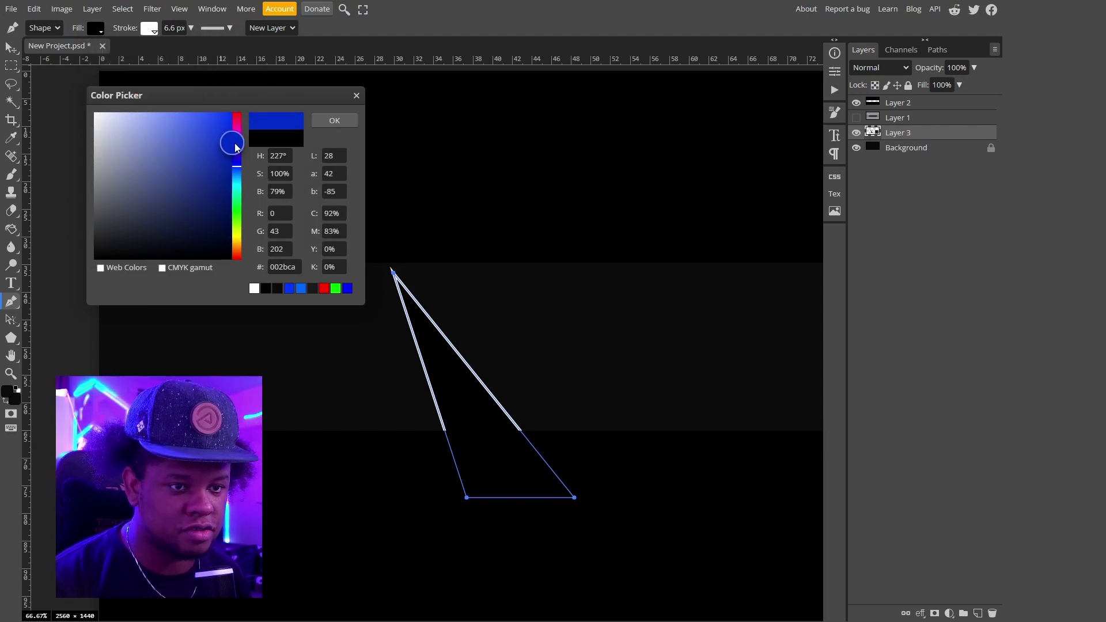
left_click(237, 171)
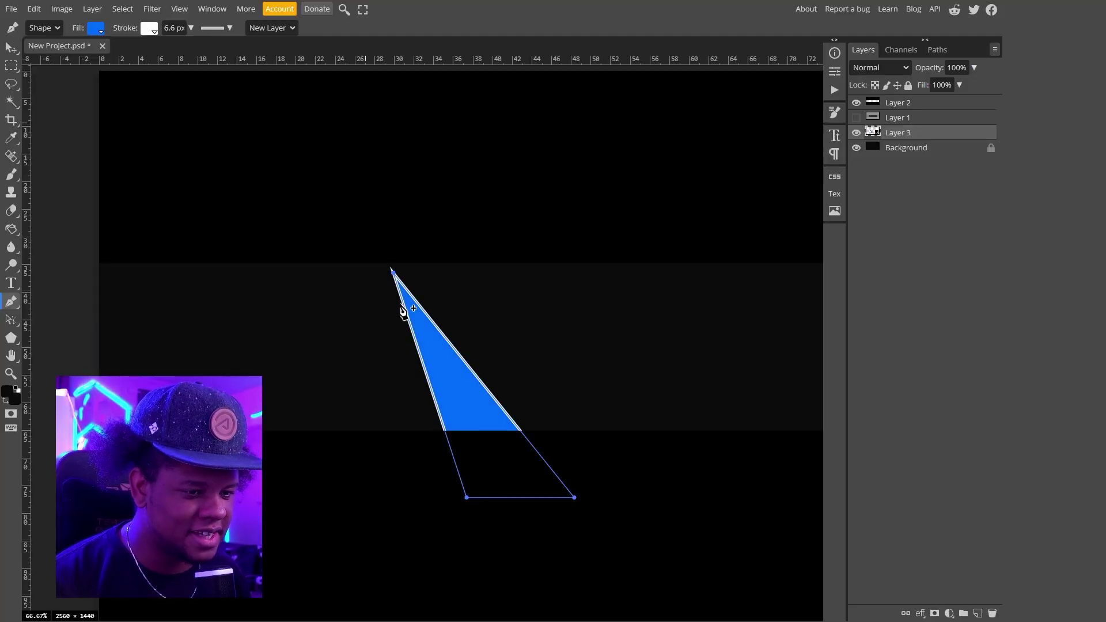
left_click(150, 30)
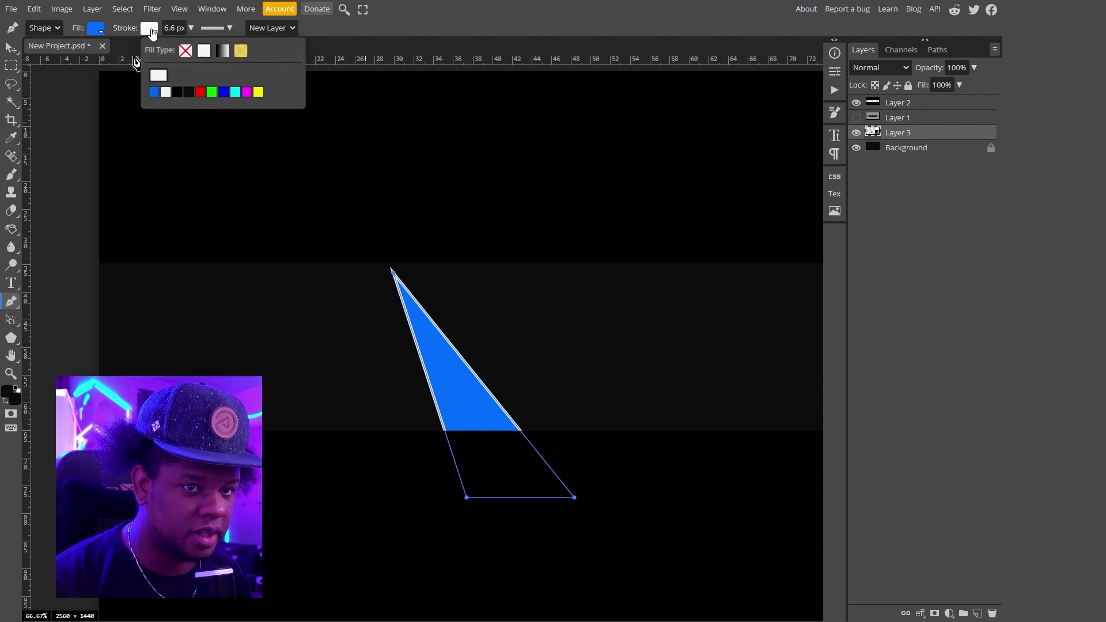
left_click(185, 51)
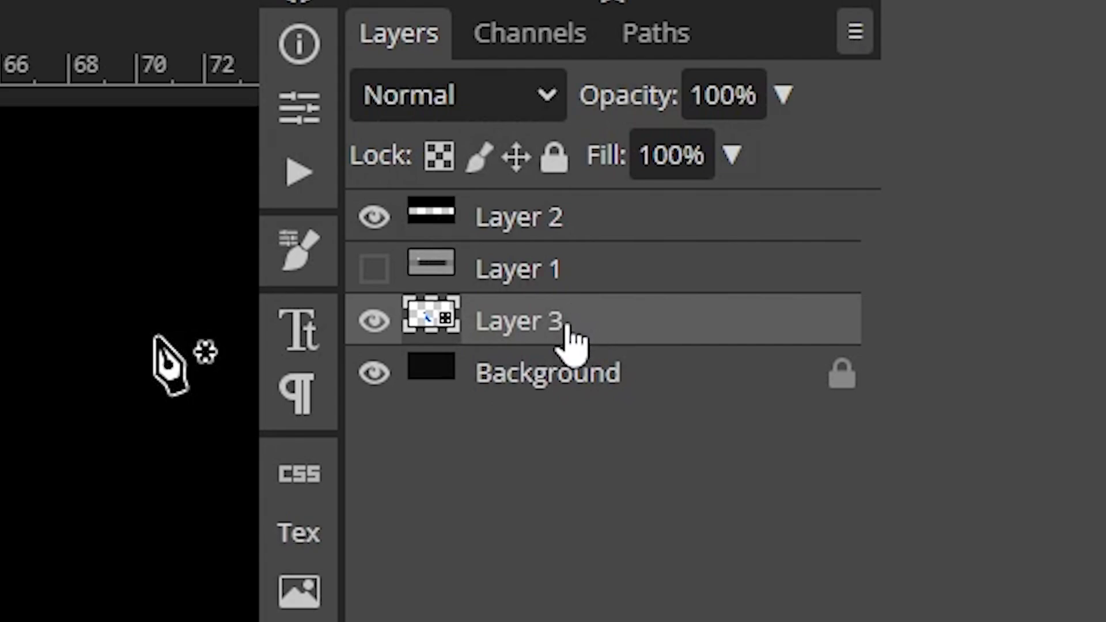
- Duplicate Layer 3 and pull the copy's lower-left anchor left to widen it
left_click_drag(568, 321, 573, 311)
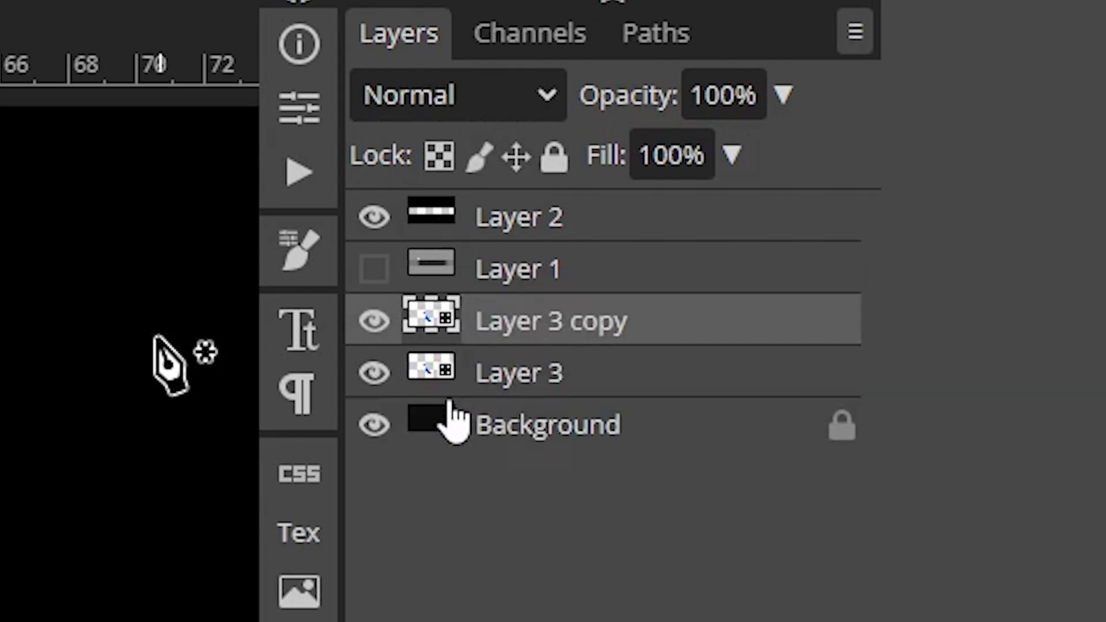
key("alt")
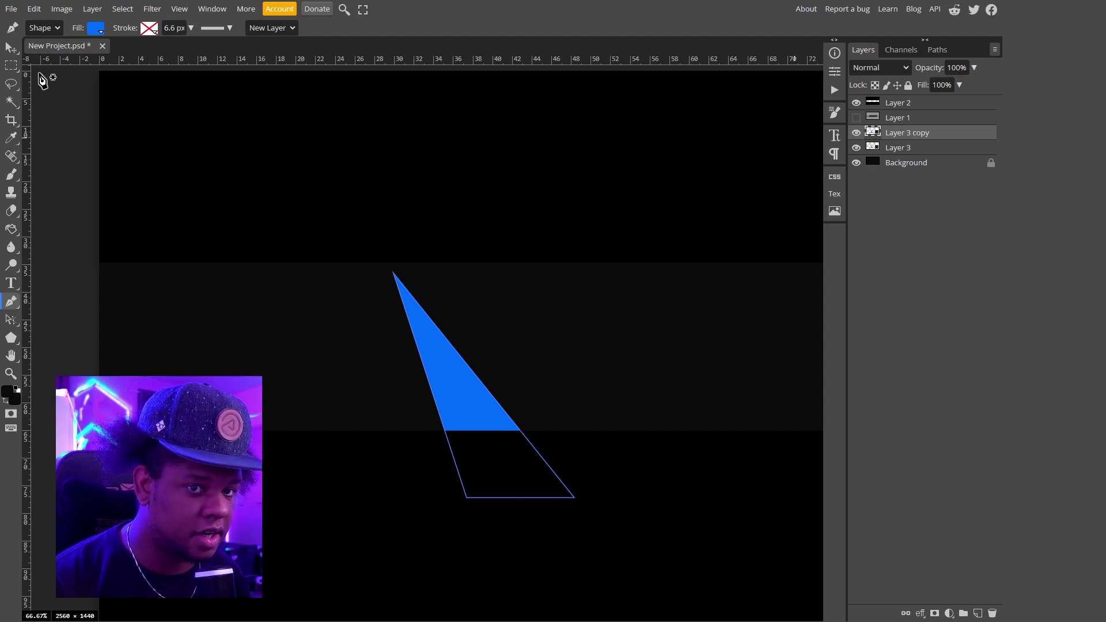
left_click(11, 47)
left_click_drag(484, 403, 456, 334)
key("ctrl")
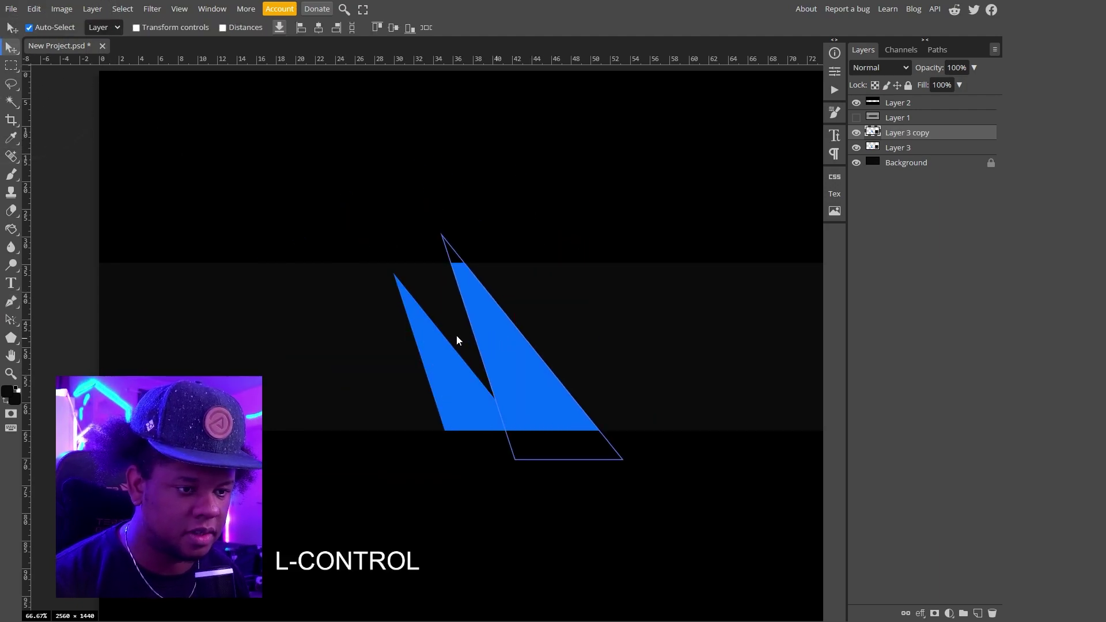
key("ctrl+z")
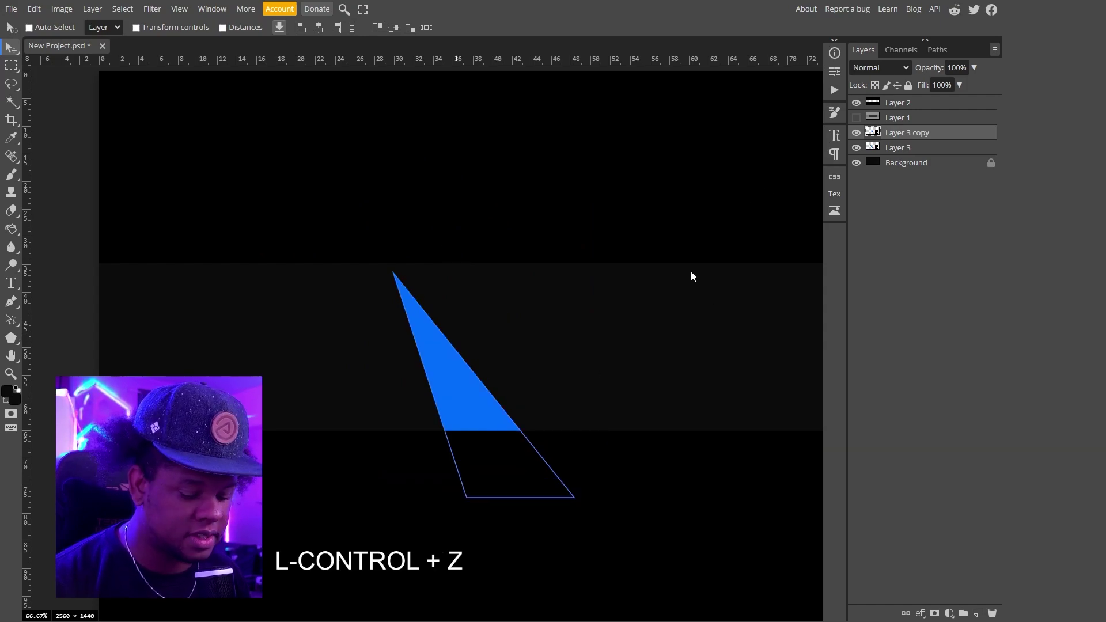
key("p")
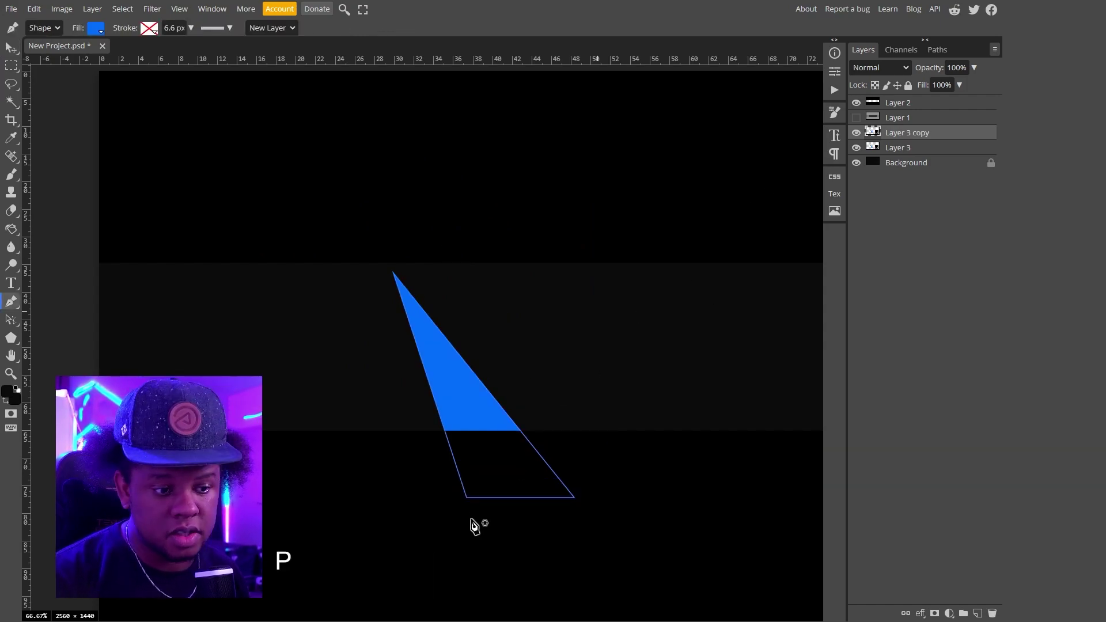
key("ctrl")
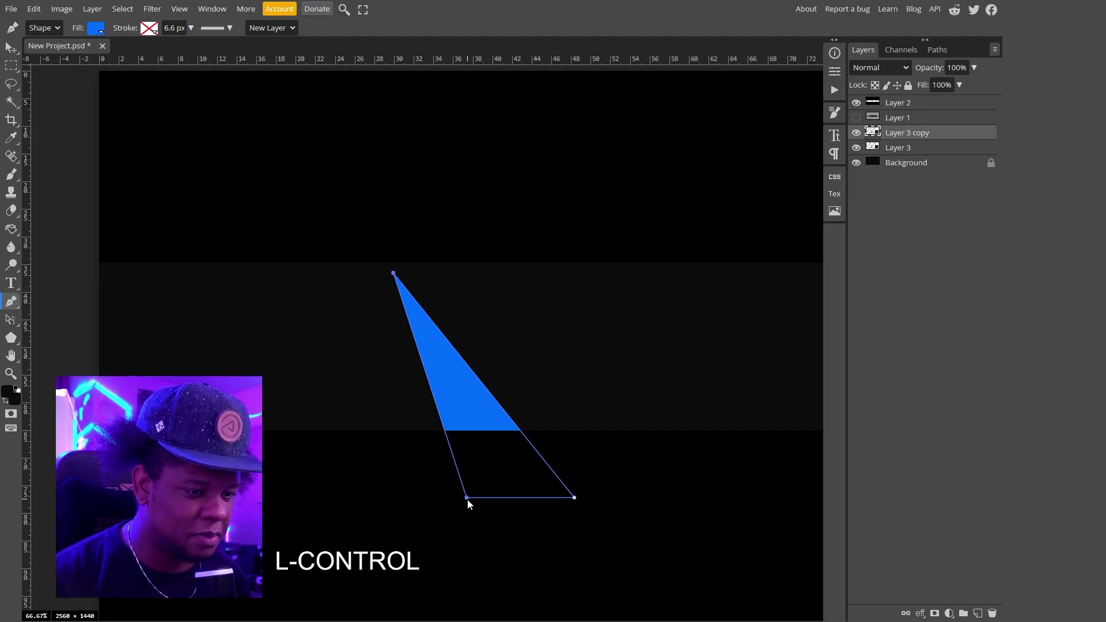
left_click_drag(465, 498, 421, 502)
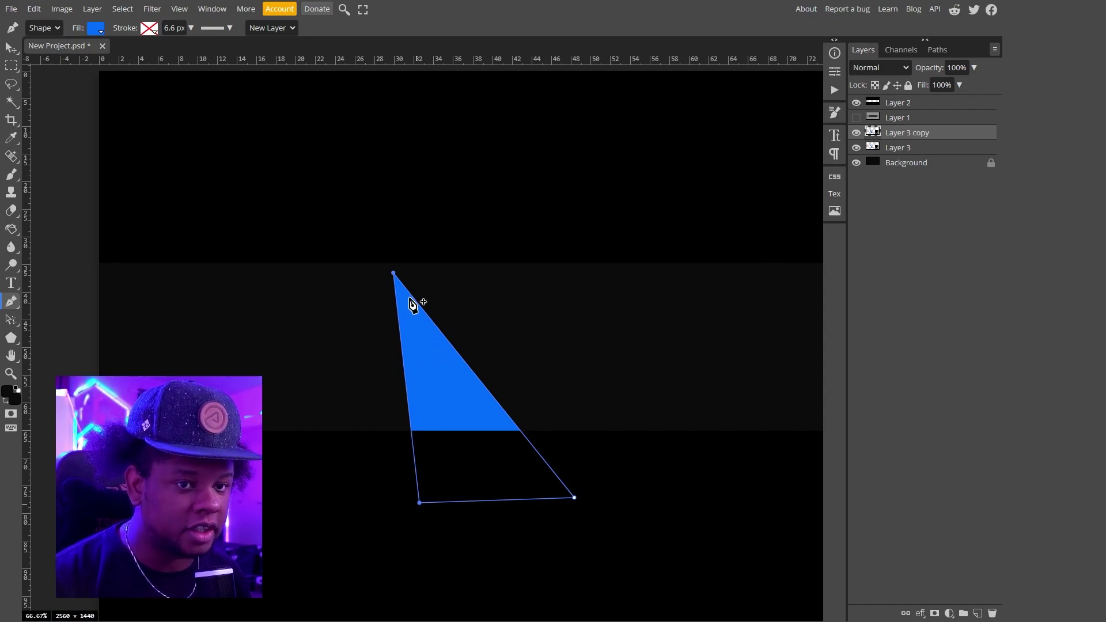
- Change Layer 3's fill to deeper blue #002ffc and move it above Layer 3 copy
left_click(907, 150)
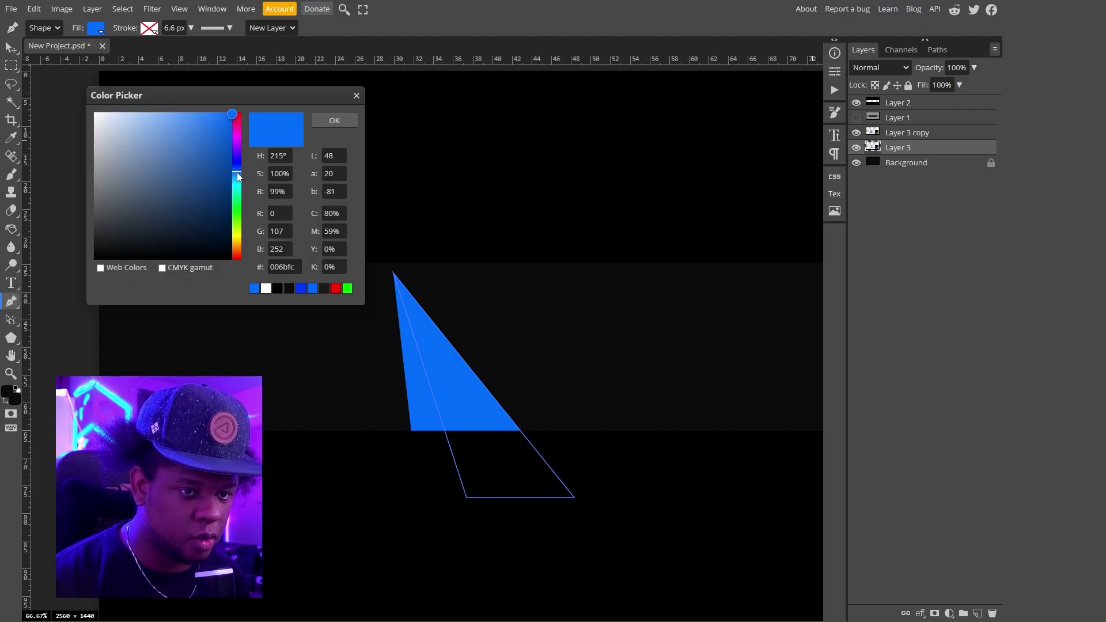
left_click_drag(237, 171, 237, 165)
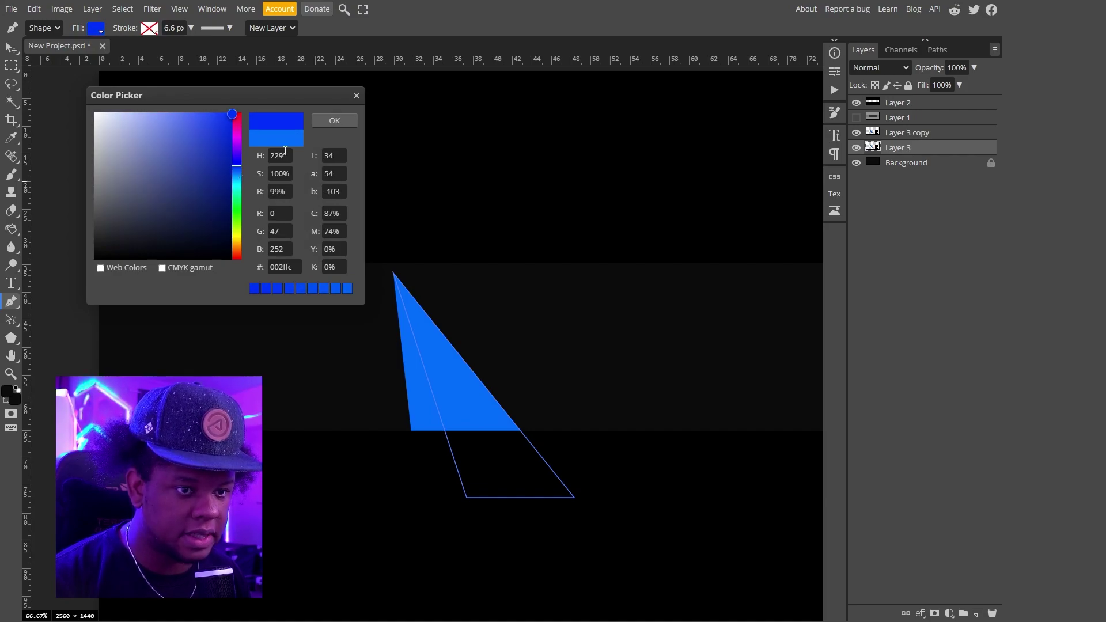
left_click(334, 120)
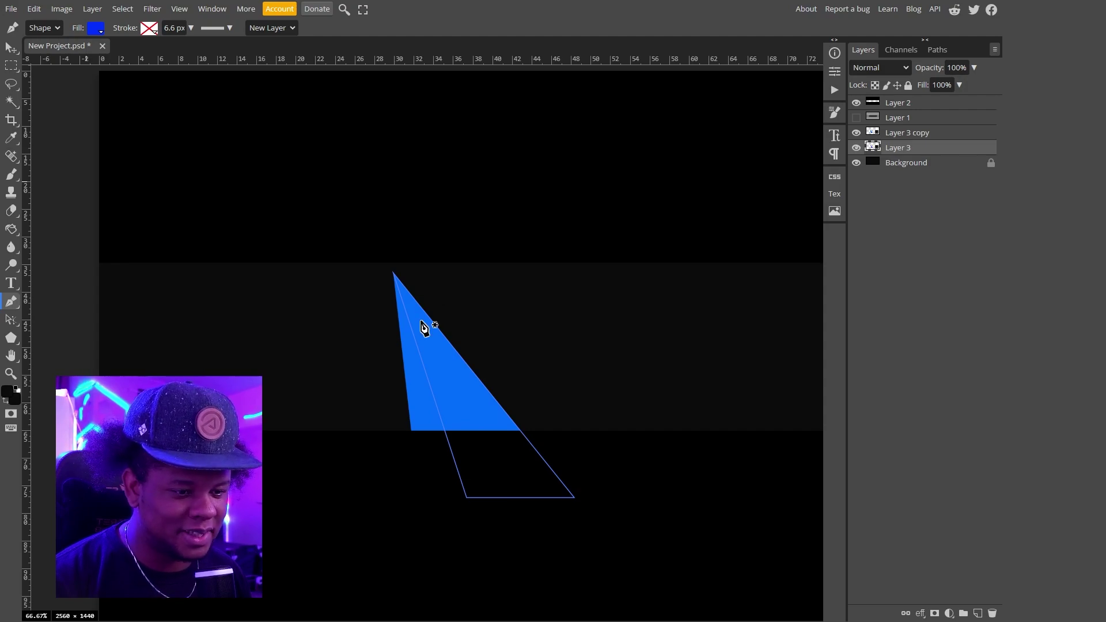
left_click_drag(909, 151, 908, 127)
left_click(906, 162)
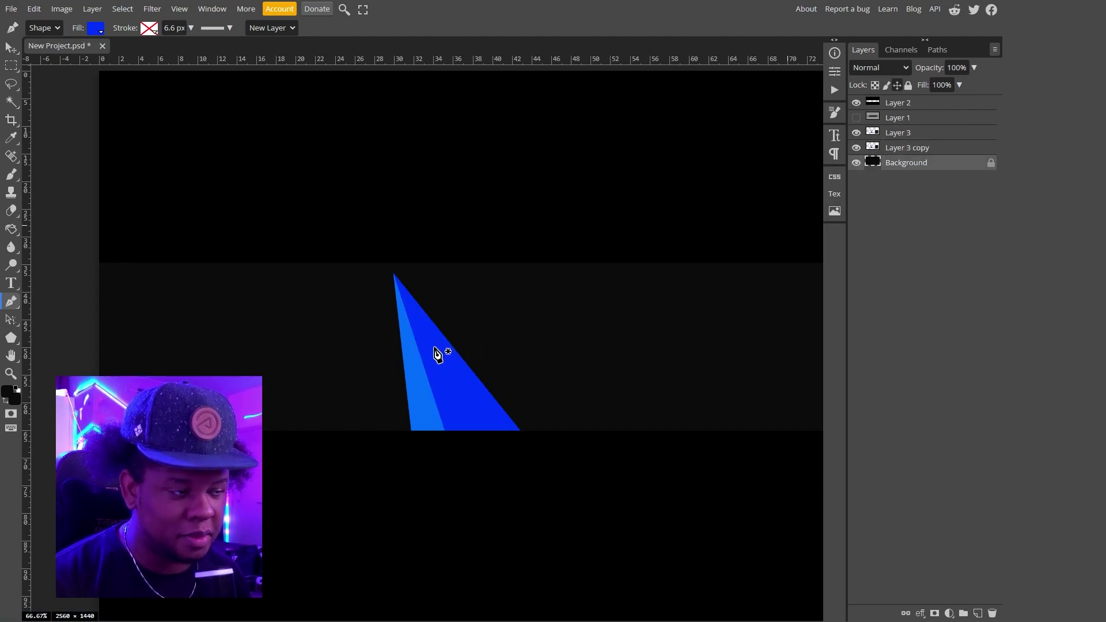
- Move both blue triangles right and down together and rotate them to about -22 degrees
left_click(912, 135)
left_click(906, 149, "shift")
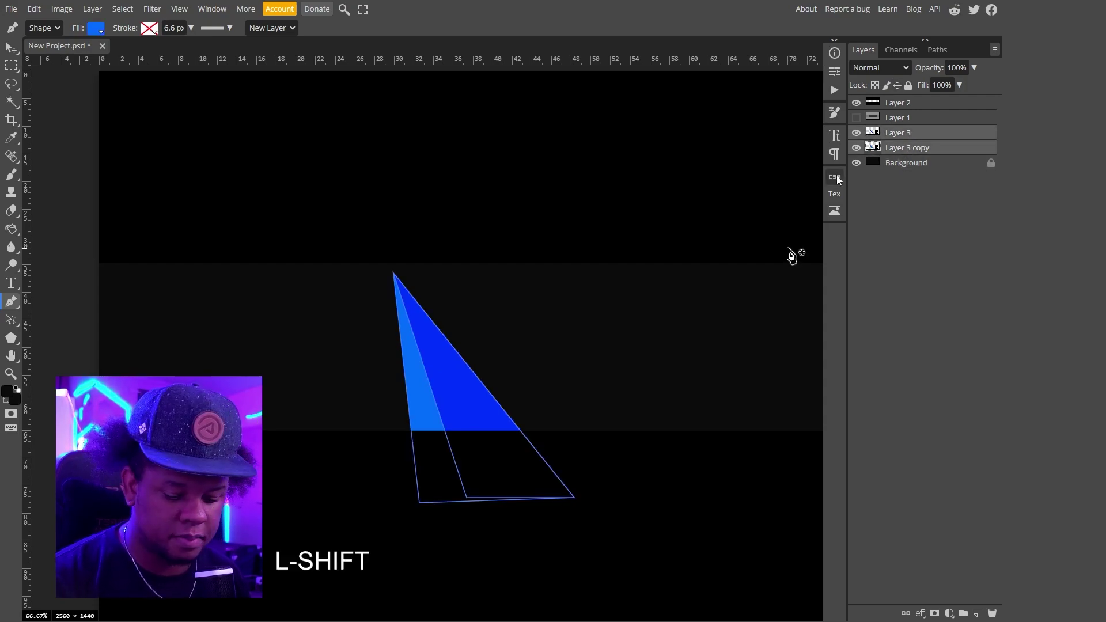
key("ctrl+minus")
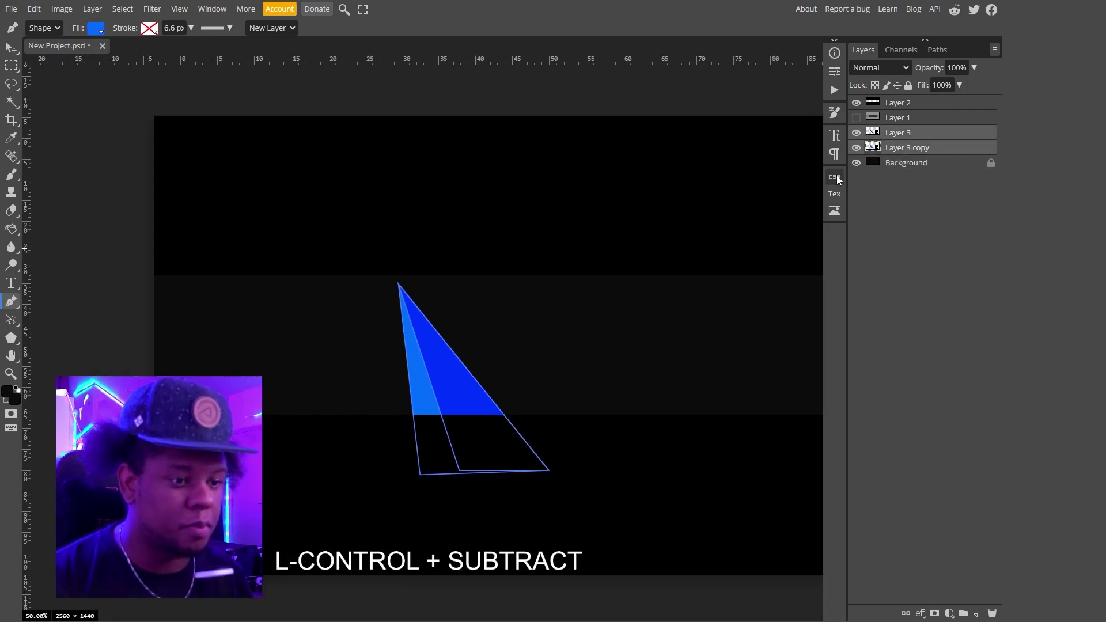
key("ctrl+t")
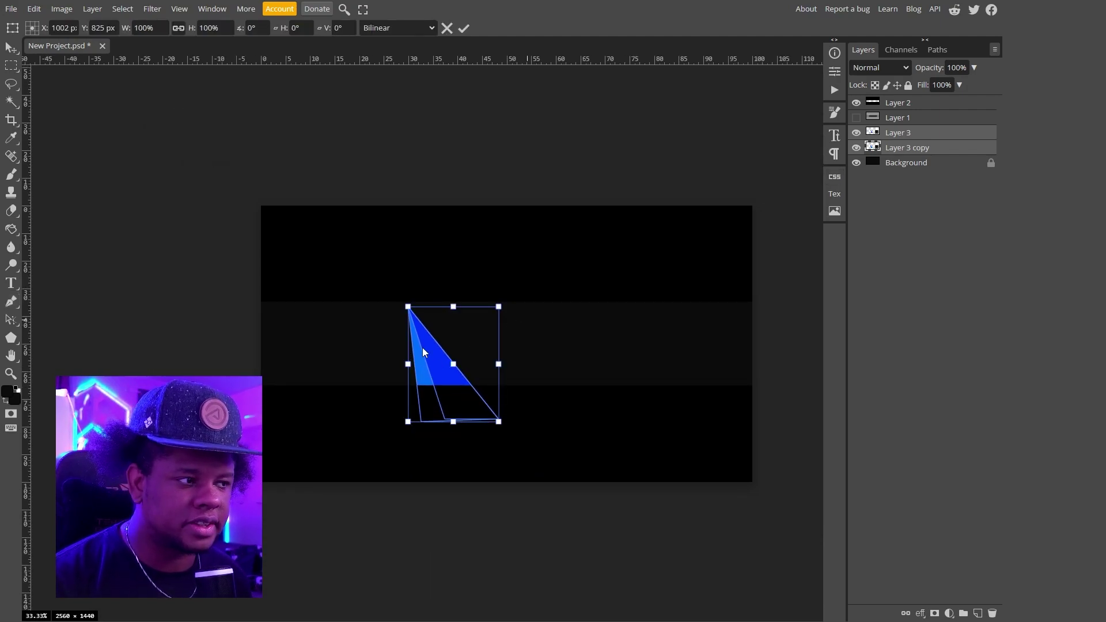
left_click_drag(408, 346, 559, 383)
left_click_drag(551, 340, 529, 360)
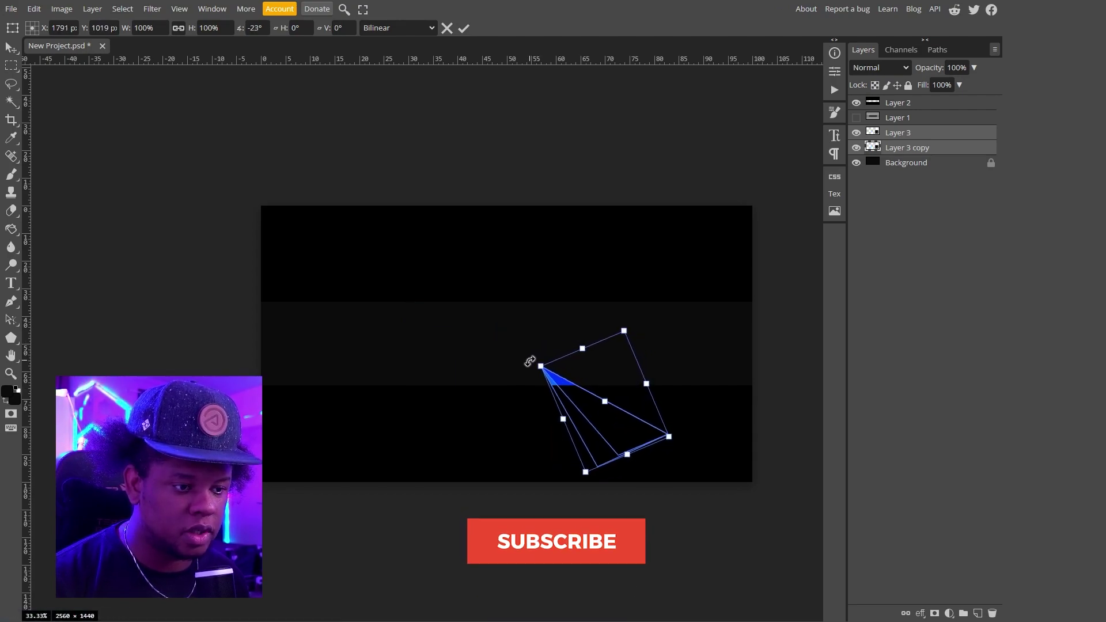
left_click_drag(615, 427, 614, 422)
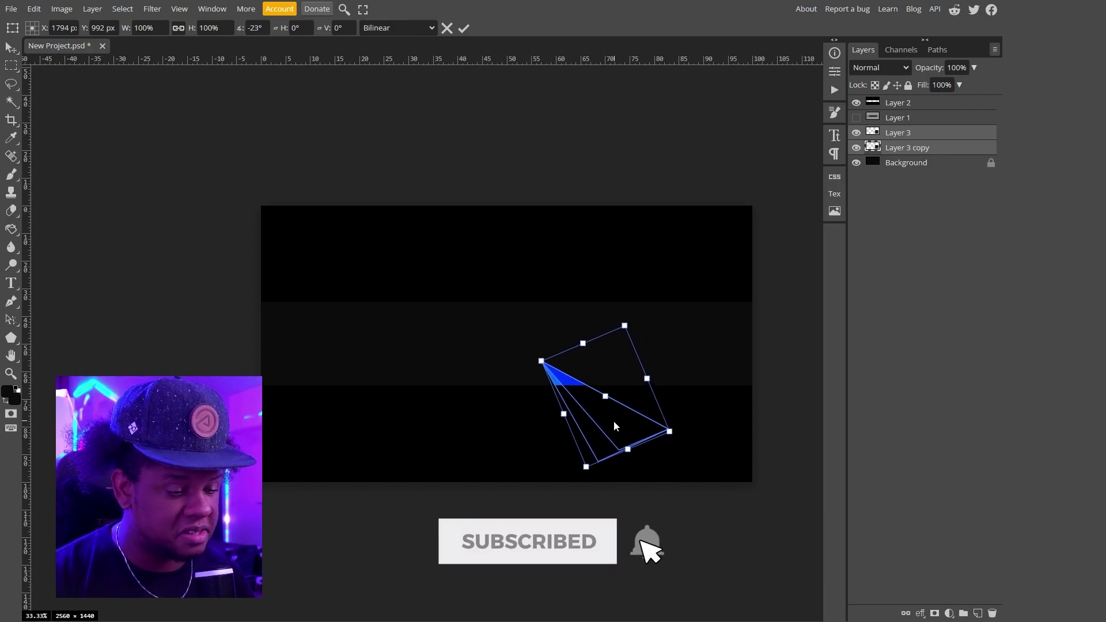
key("p")
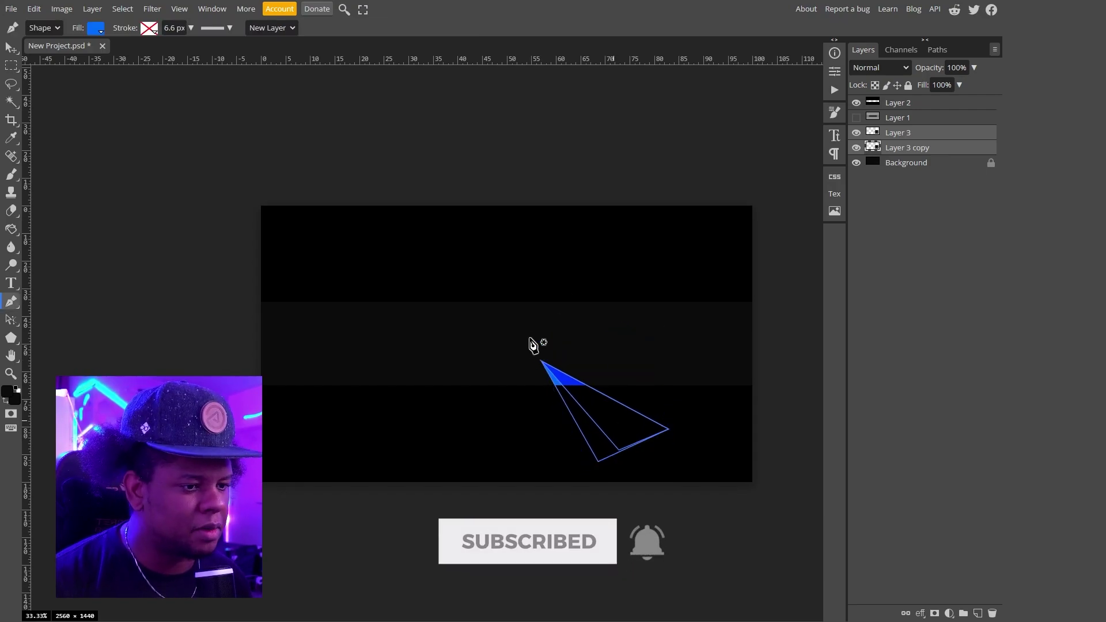
- Rasterize the Layer 3 copy triangle and merge it down into Layer 3
right_click(904, 150)
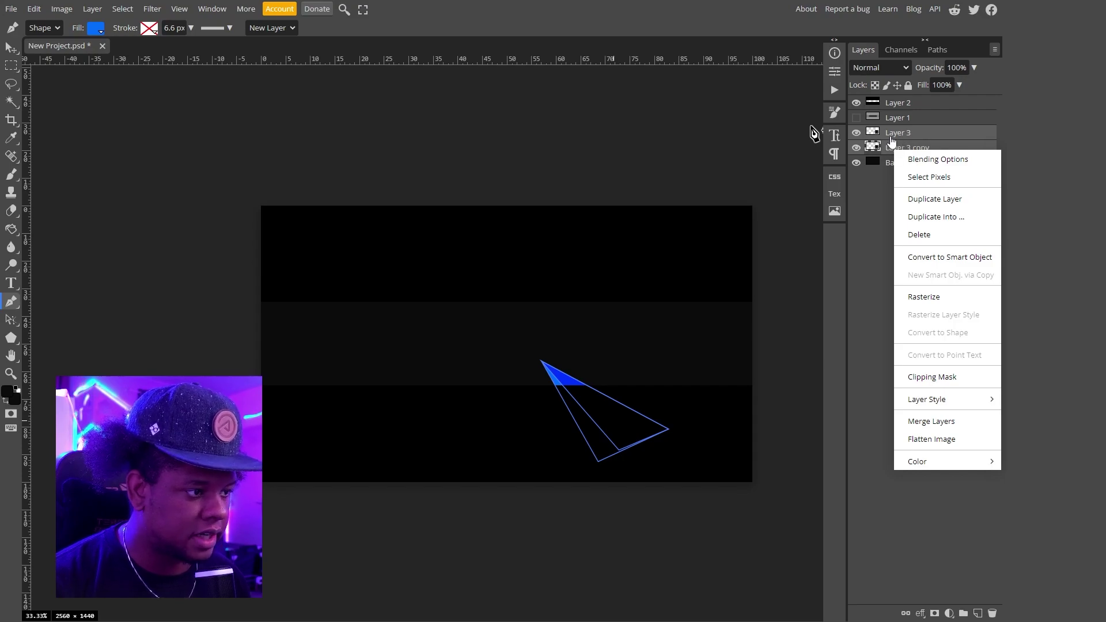
left_click(928, 301)
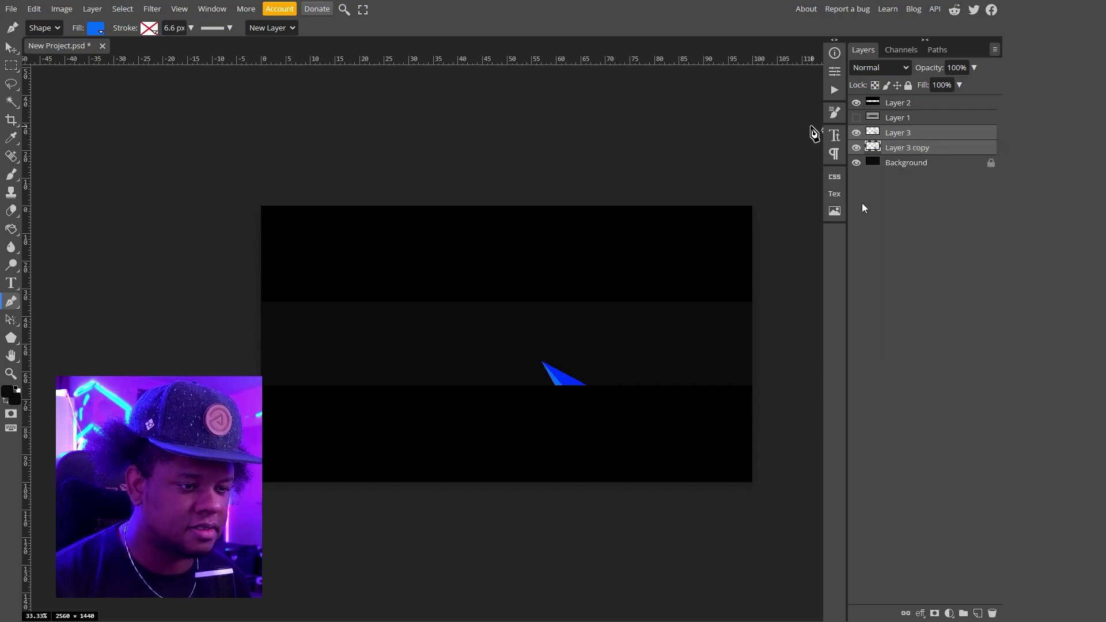
right_click(905, 151)
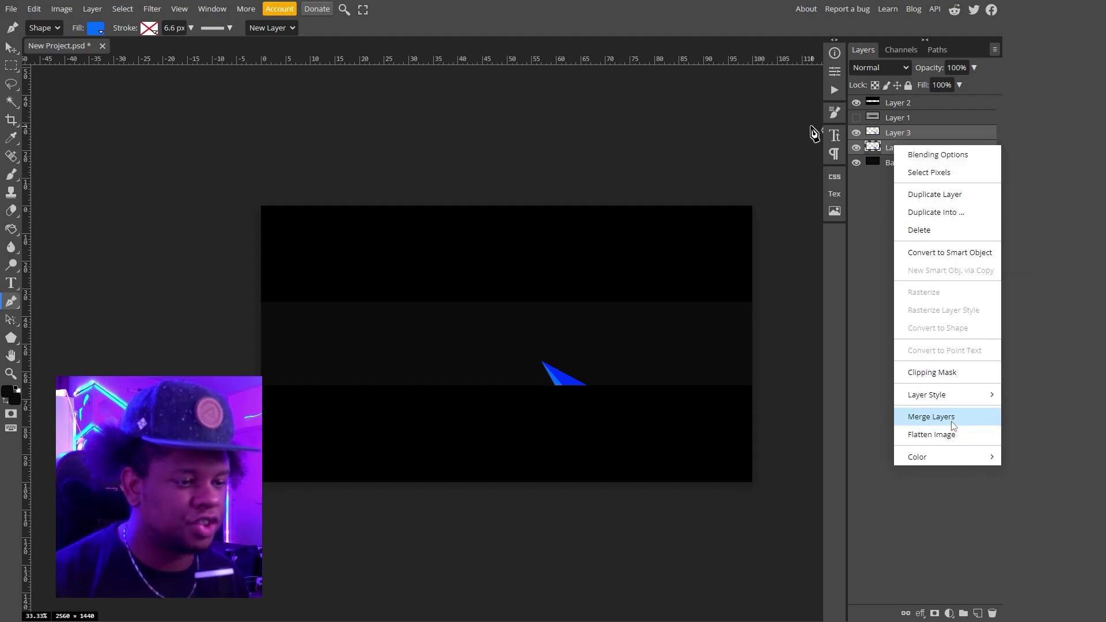
left_click(908, 416)
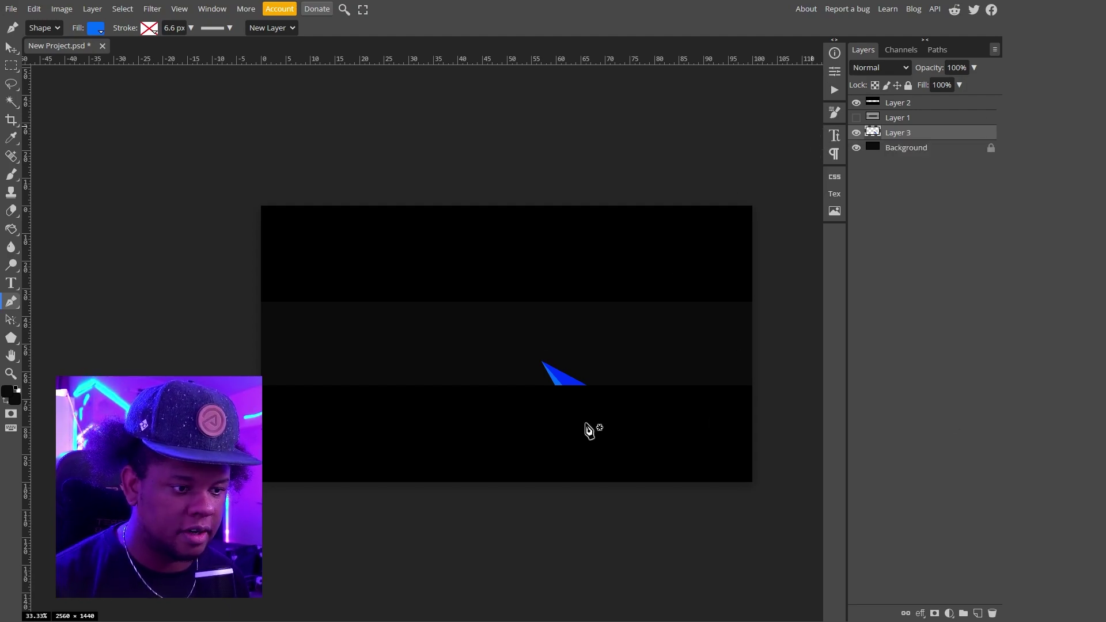
- Duplicate the blue shard up and to the right and rotate the copy to about -50°
key("v")
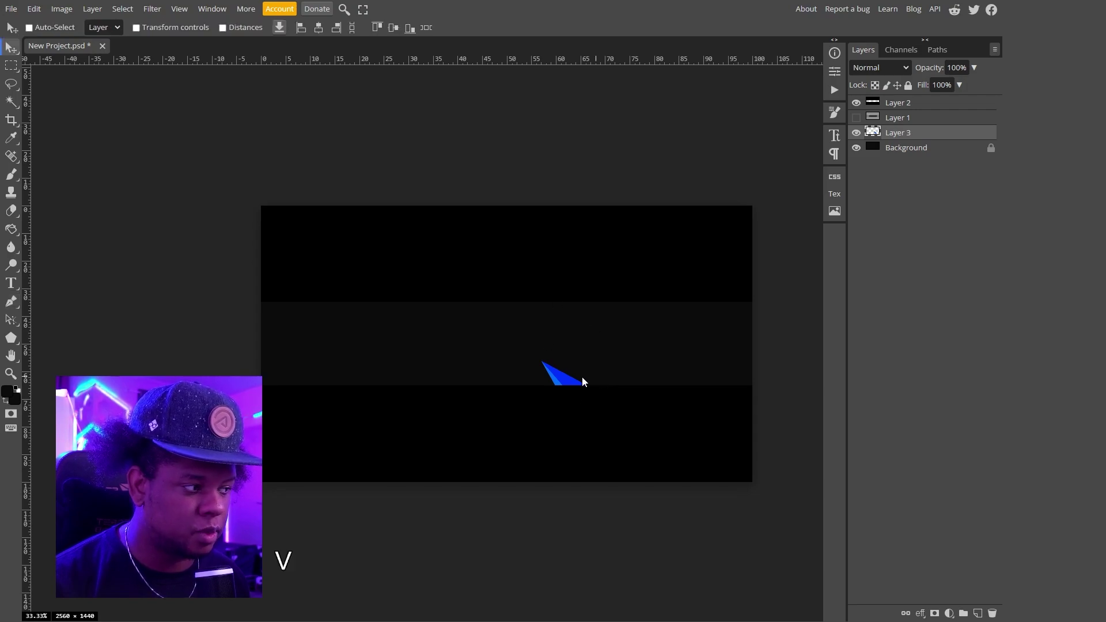
left_click_drag(563, 382, 597, 342)
key("ctrl+t")
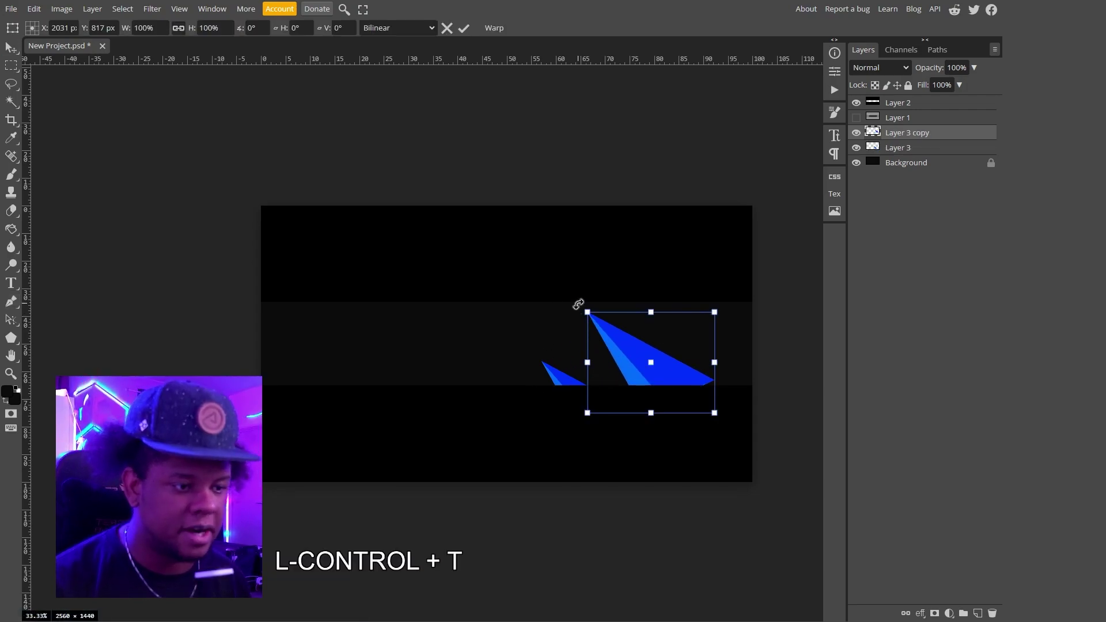
left_click_drag(578, 304, 650, 352)
key("Return")
- Make several more shard copies, repositioning and reshaping them across the band
key("ctrl+j")
key("ctrl+t")
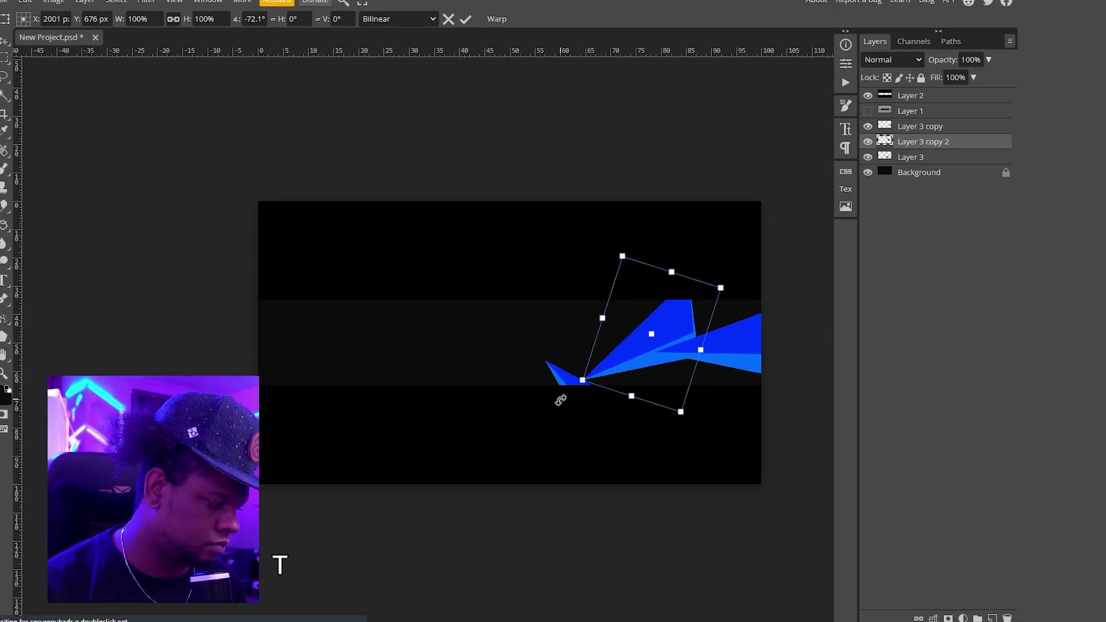
key("Return")
left_click_drag(580, 429, 754, 375)
key("ctrl+t")
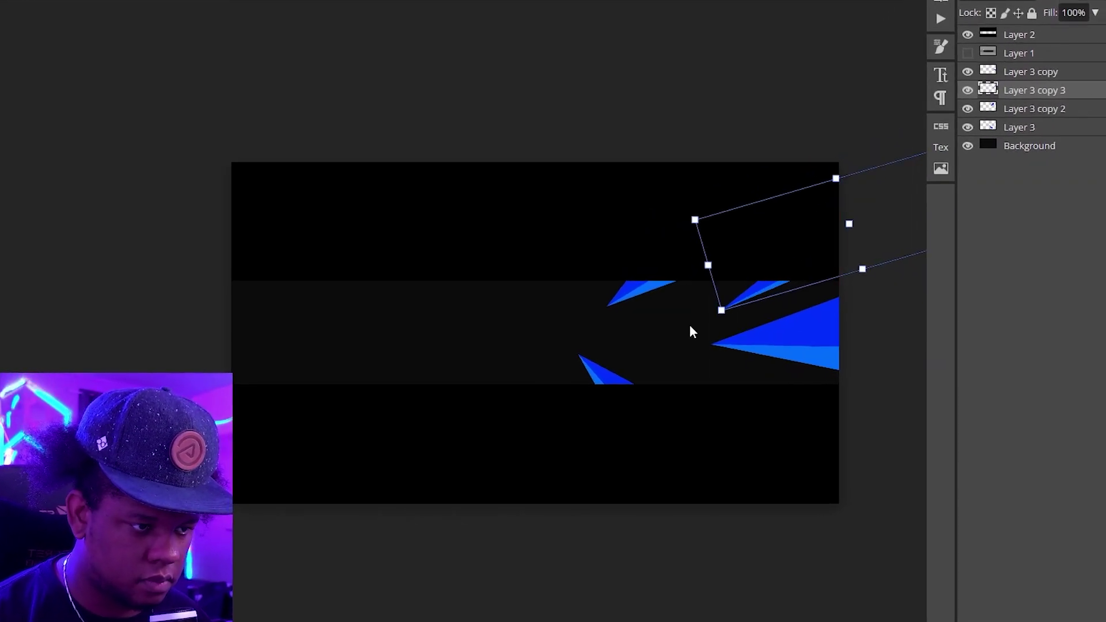
key("ctrl+j")
key("ctrl+t")
key("Return")
key("ctrl+j")
key("ctrl+t")
key("Return")
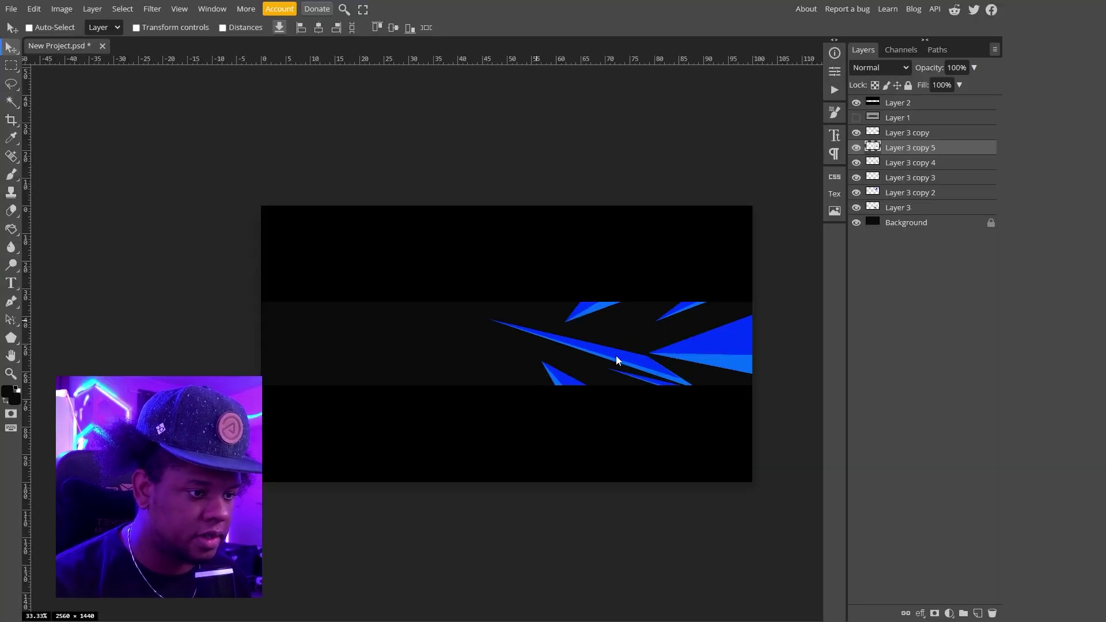
- Narrow and shorten the long shard, then shrink and rotate the small shard
mouse_move(616, 355)
left_mouse_down()
mouse_move(600, 334)
mouse_move(619, 348)
left_mouse_up()
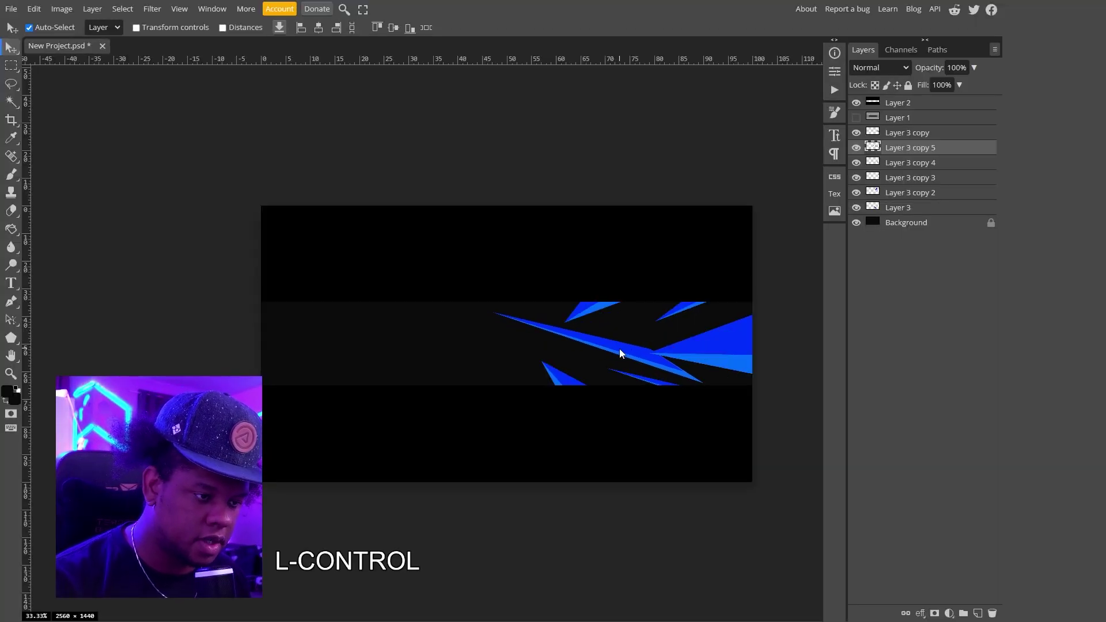
key("ctrl+t")
left_click_drag(716, 347, 545, 346)
left_click_drag(518, 383, 517, 343)
key("ctrl+KP_Add")
key("ctrl+KP_Add")
left_click_drag(685, 431, 648, 462)
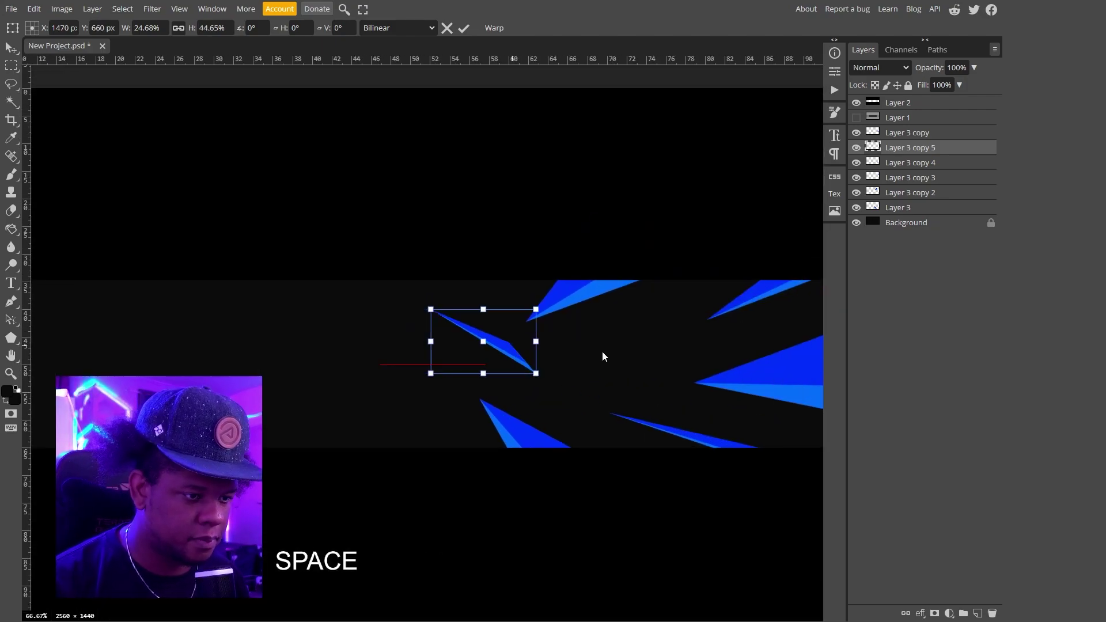
left_click_drag(629, 383, 580, 338)
key("Return")
key("ctrl+KP_Subtract")
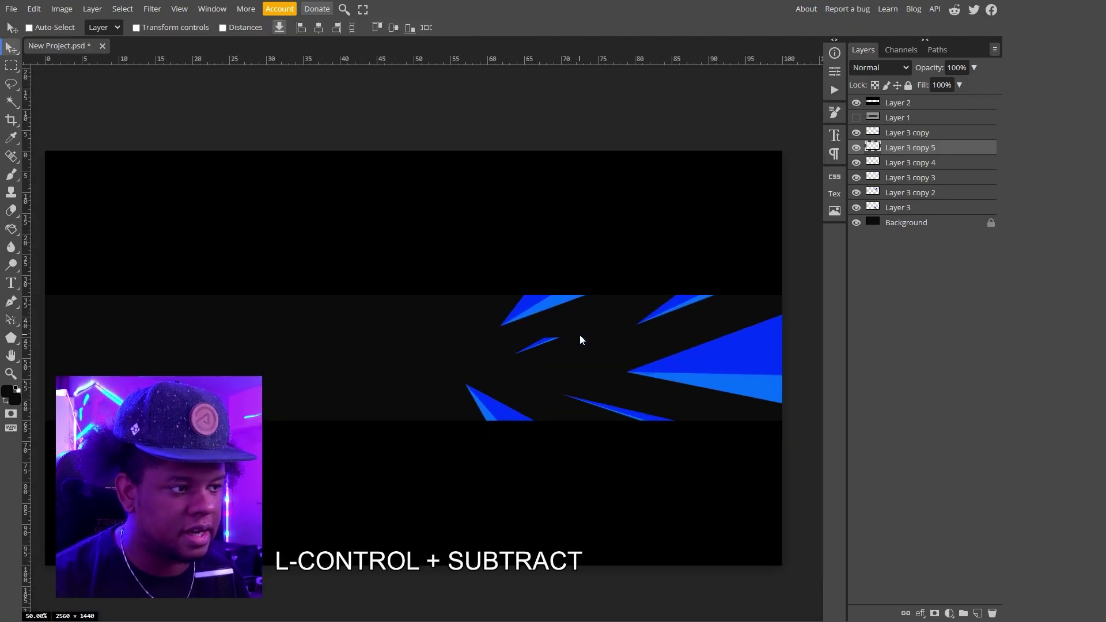
- Merge all the blue shard layers, from the topmost copy down to Layer 3, into one
left_click(899, 134)
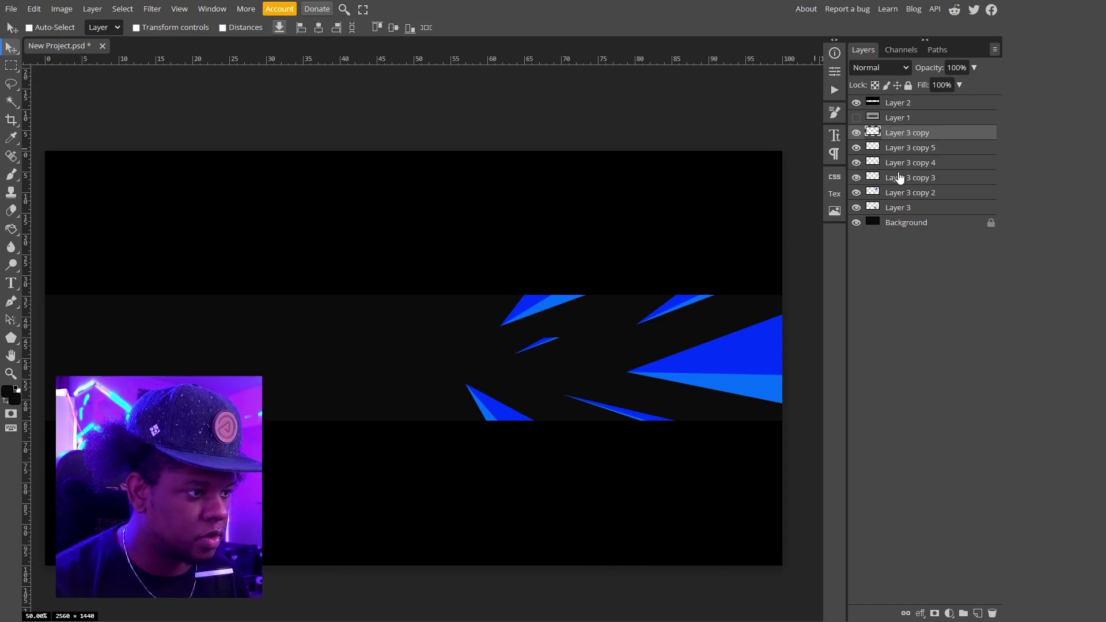
left_click(900, 211, "shift")
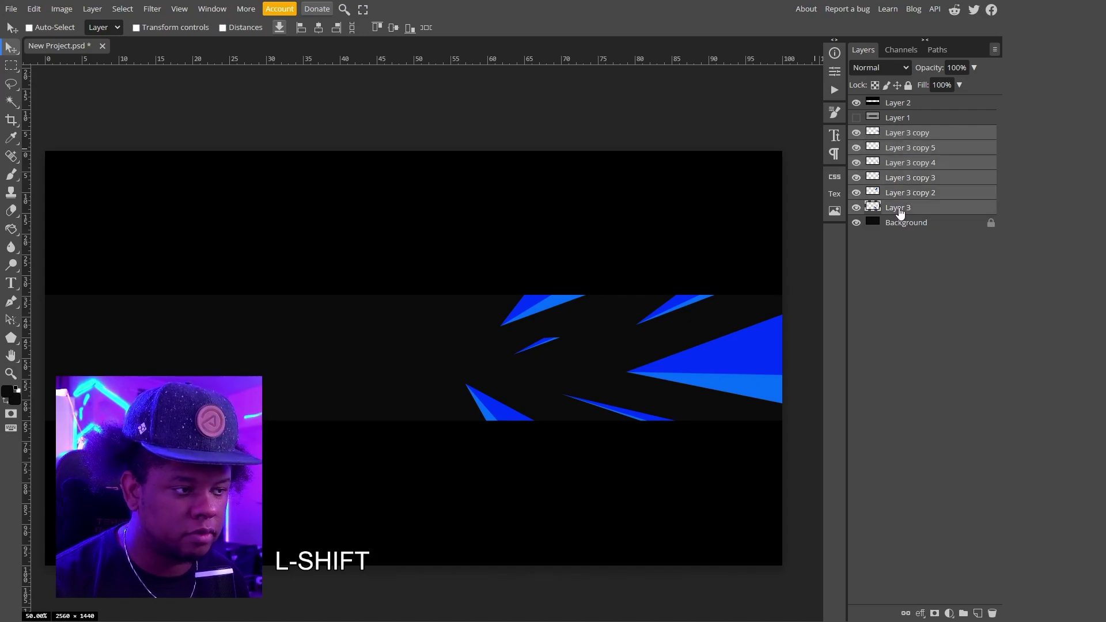
right_click(900, 210)
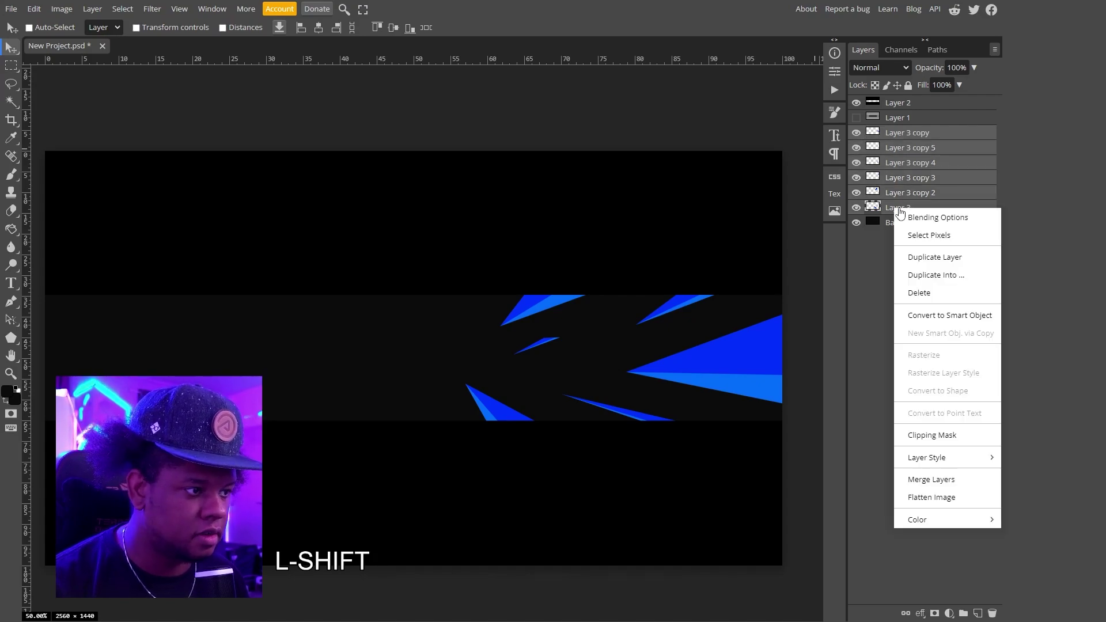
left_click(916, 479)
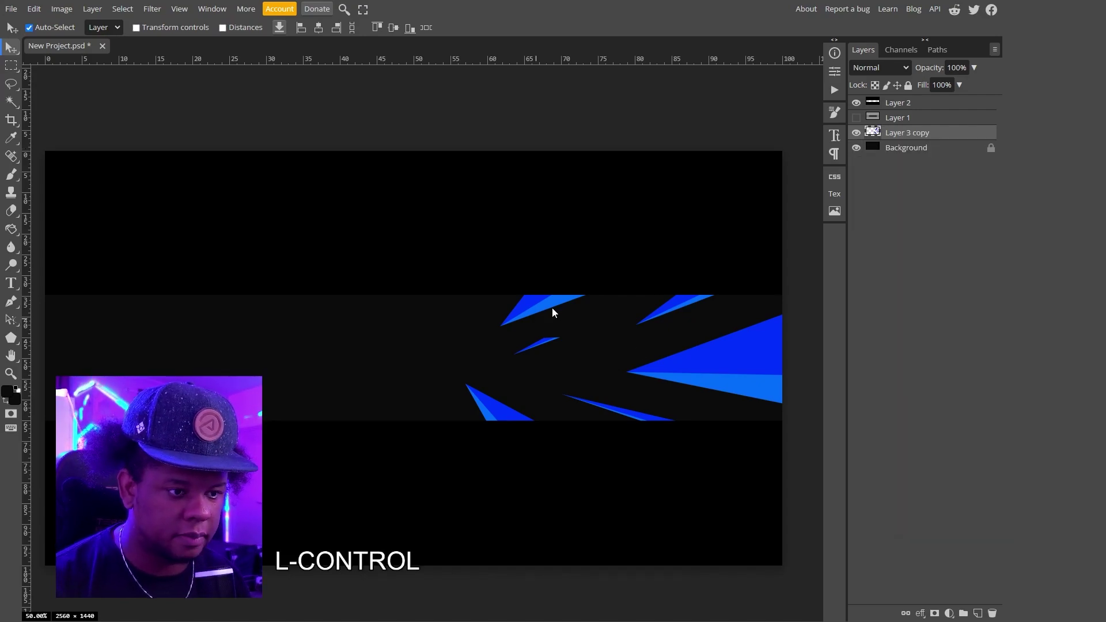
key("ctrl+minus")
- Duplicate the merged shards, flip the copy horizontally, and place it on the left side
left_click_drag(907, 138, 906, 127)
key("ctrl+t")
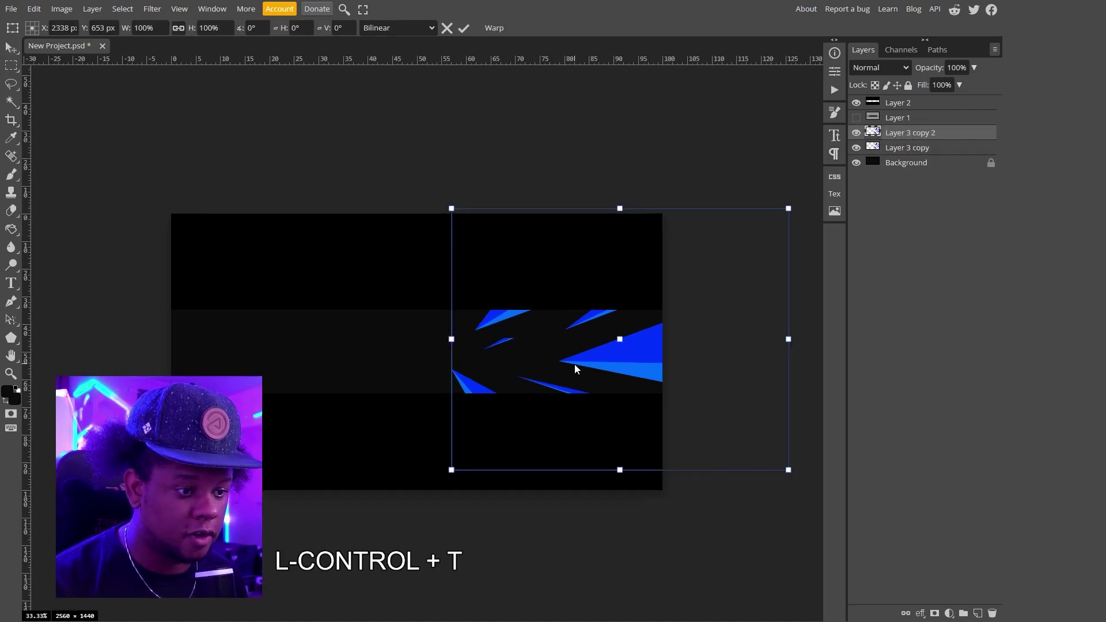
right_click(575, 365)
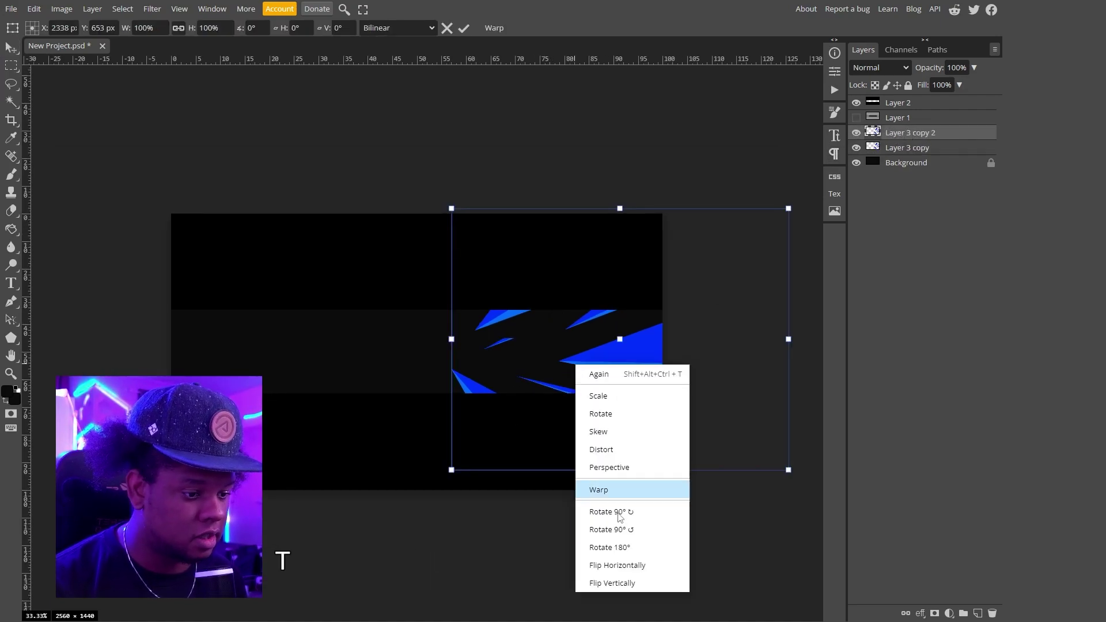
left_click(610, 571)
left_click_drag(597, 355, 231, 366)
key("Return")
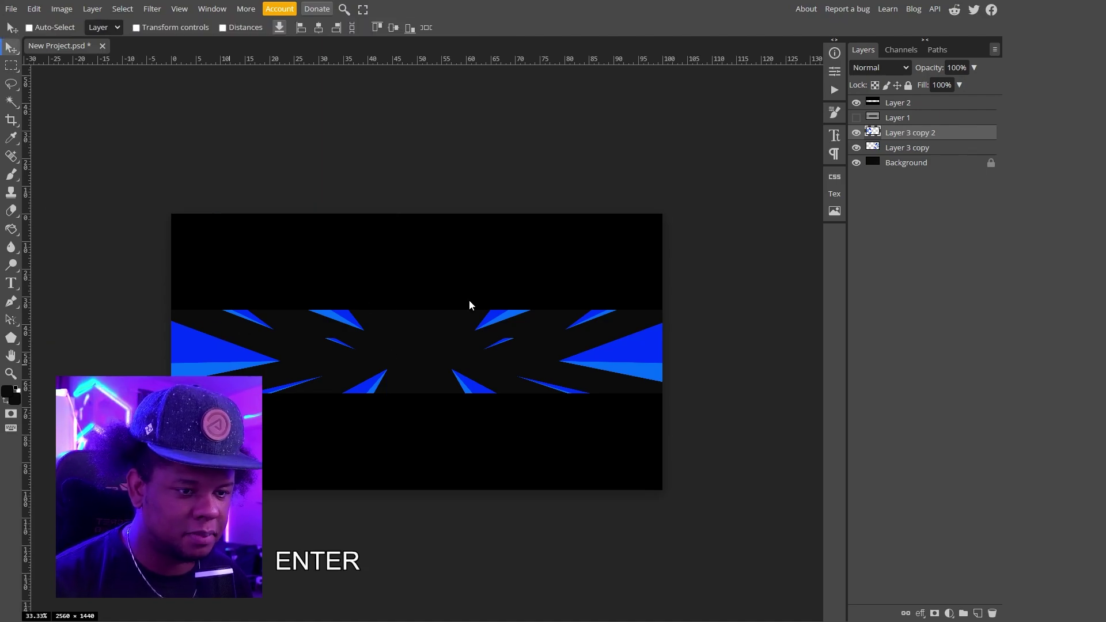
left_click(912, 164)
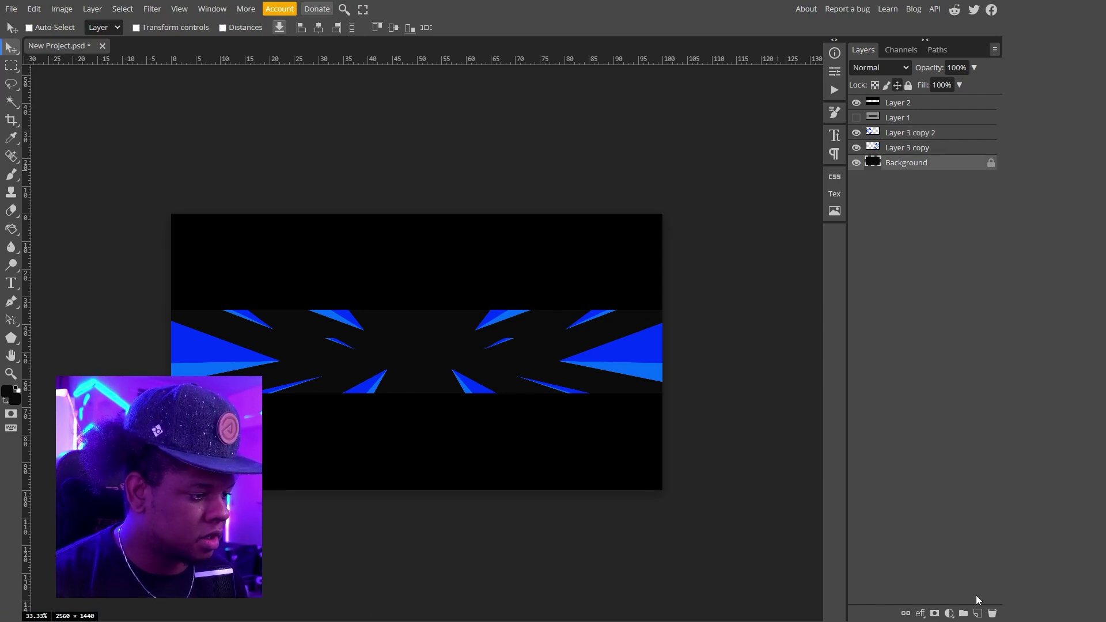
- Add a blank layer above Background and pick the RoundNoisyMarker brush preset
left_click(979, 614)
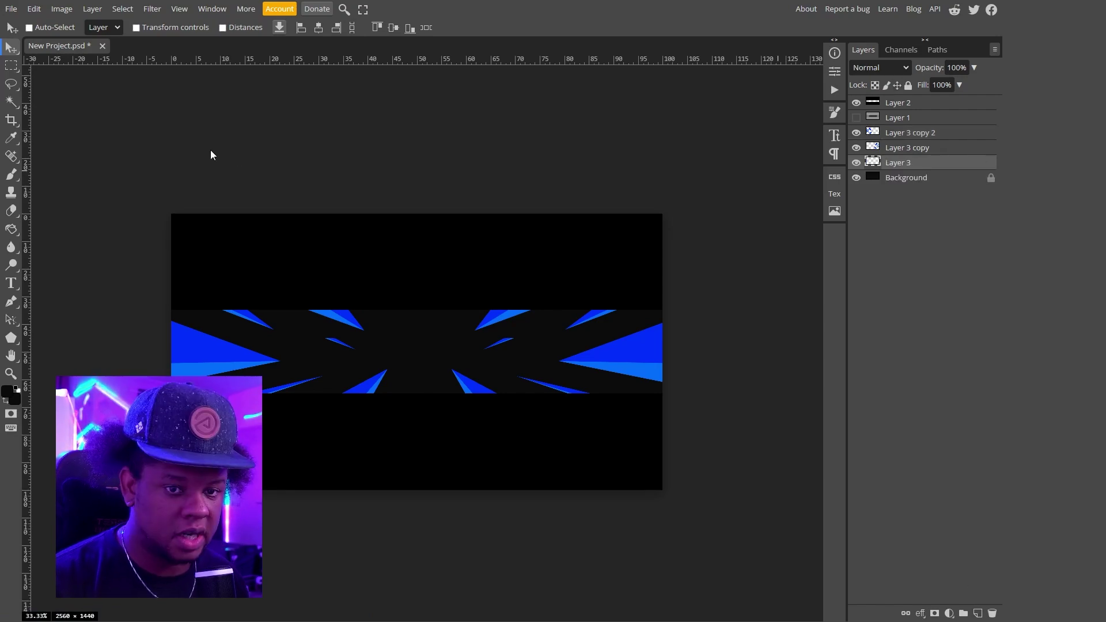
left_click(13, 175)
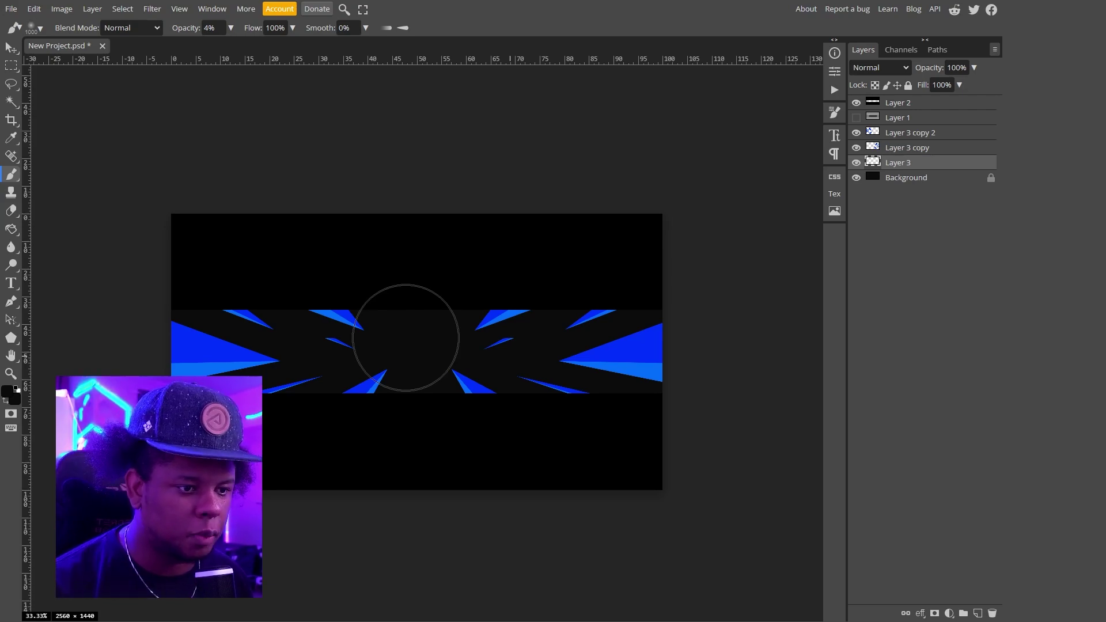
right_click(405, 337)
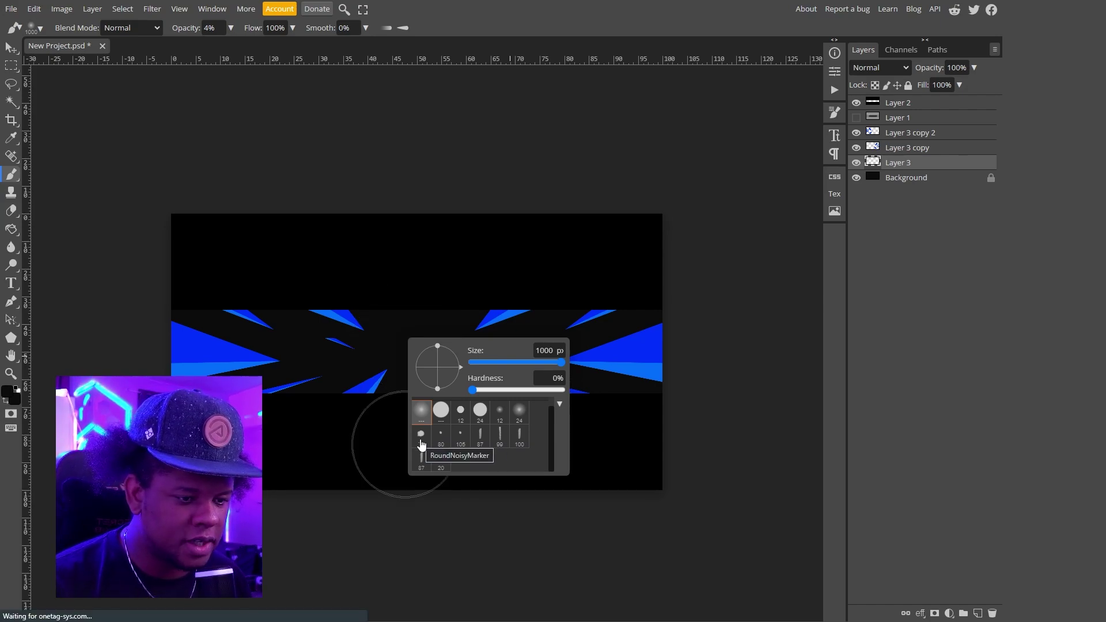
left_click(421, 444)
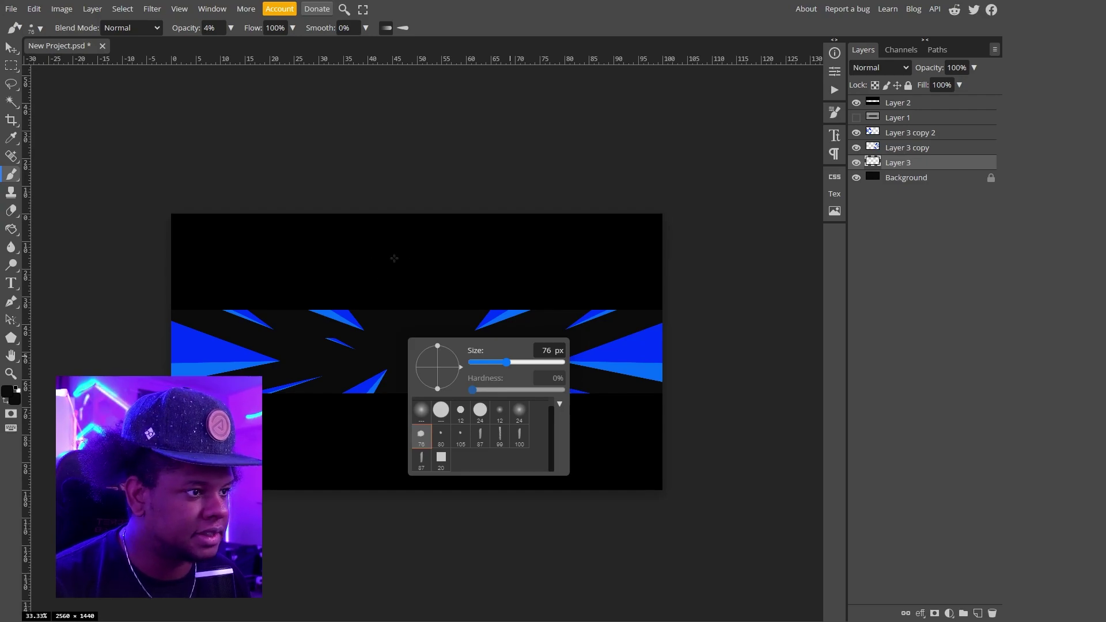
- Increase brush spacing, add scatter position jitter, and add slight size jitter
left_click(832, 113)
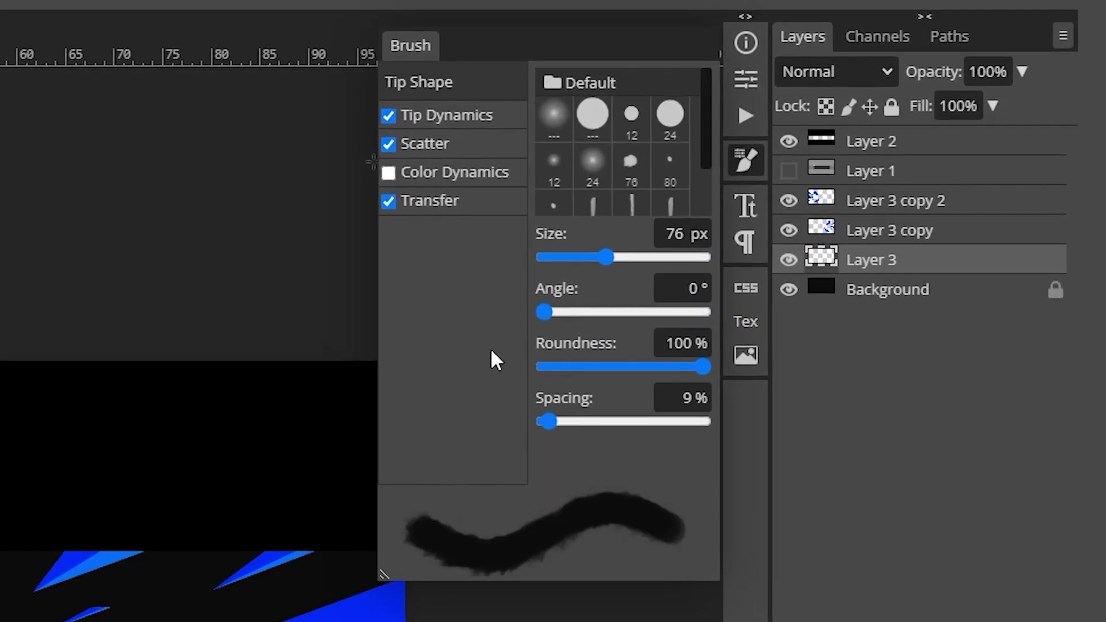
mouse_move(556, 419)
left_mouse_down()
mouse_move(588, 426)
mouse_move(569, 420)
mouse_move(588, 417)
left_mouse_up()
left_click(432, 145)
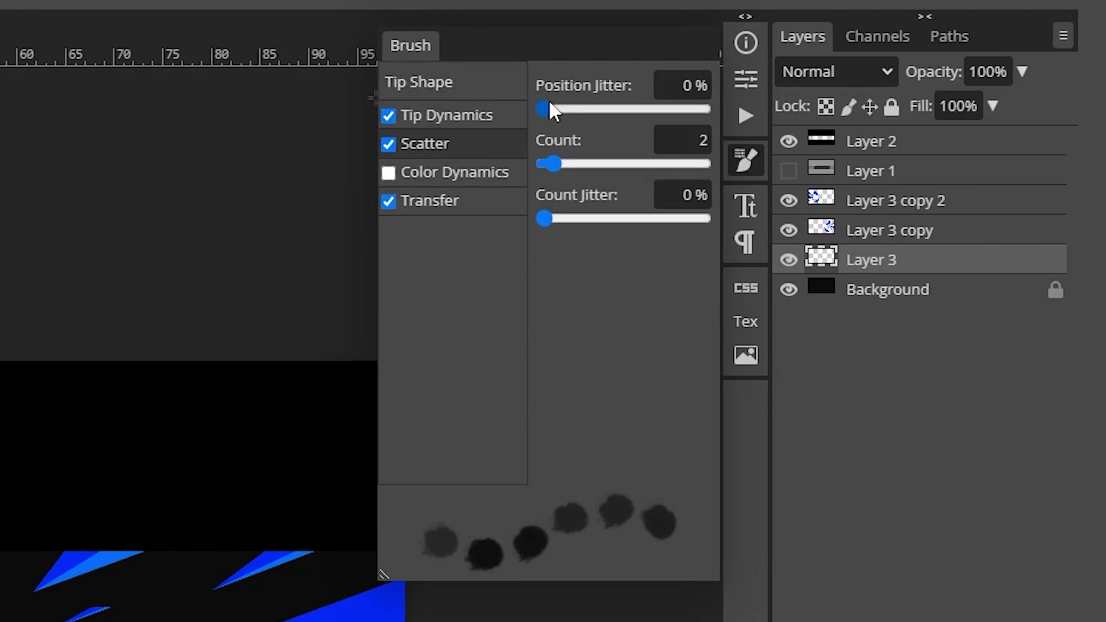
left_click_drag(546, 109, 552, 109)
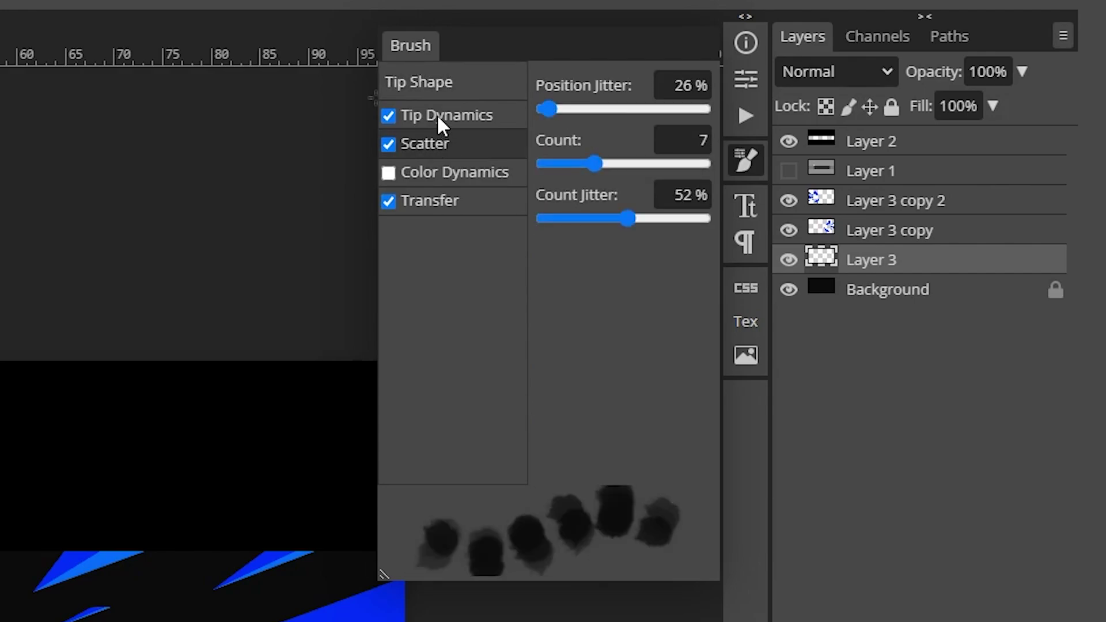
left_click(438, 115)
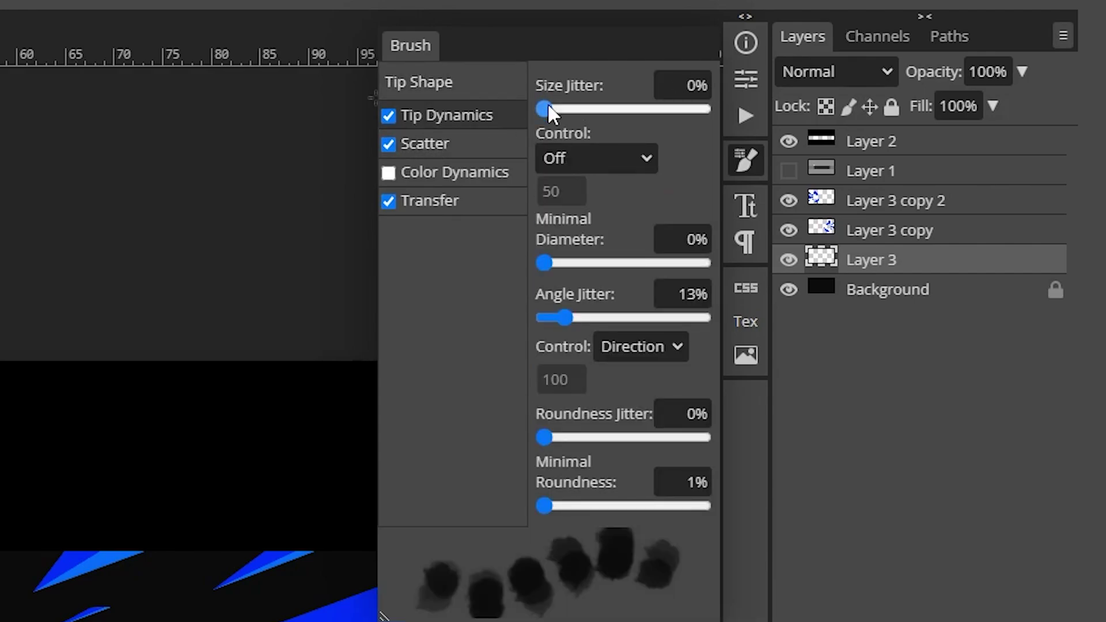
mouse_move(548, 104)
left_mouse_down()
mouse_move(586, 106)
mouse_move(569, 107)
left_mouse_up()
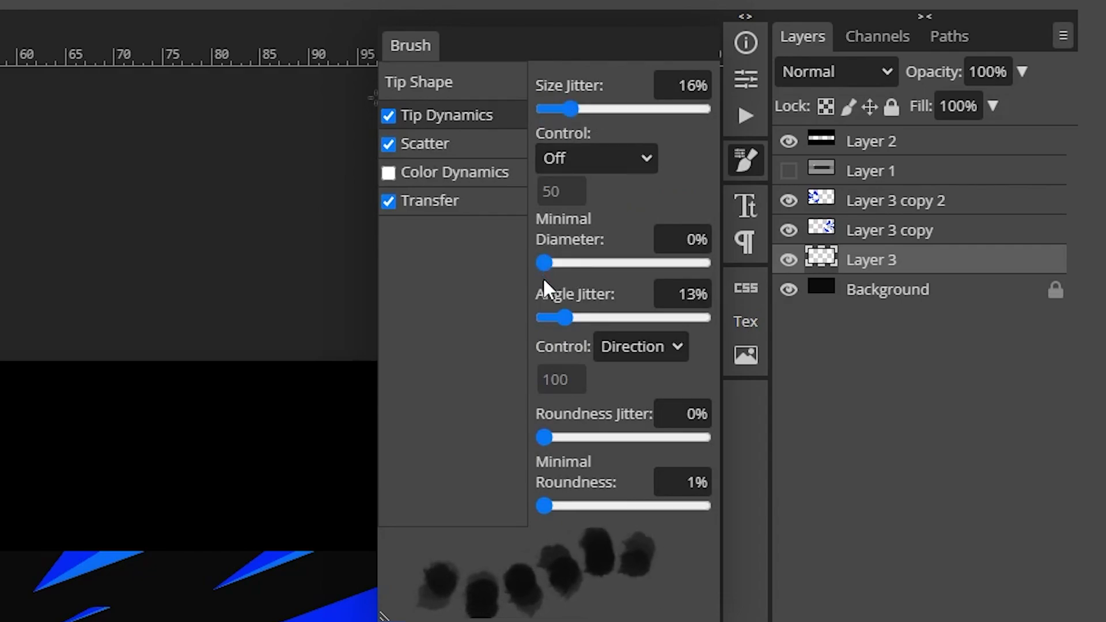
- Raise the minimal diameter, vary angle jitter, enable colour dynamics, and set 75% opacity jitter
left_click_drag(544, 264, 684, 262)
mouse_move(565, 317)
left_mouse_down()
mouse_move(609, 319)
mouse_move(579, 286)
mouse_move(551, 285)
left_mouse_up()
left_click(418, 176)
left_click(429, 202)
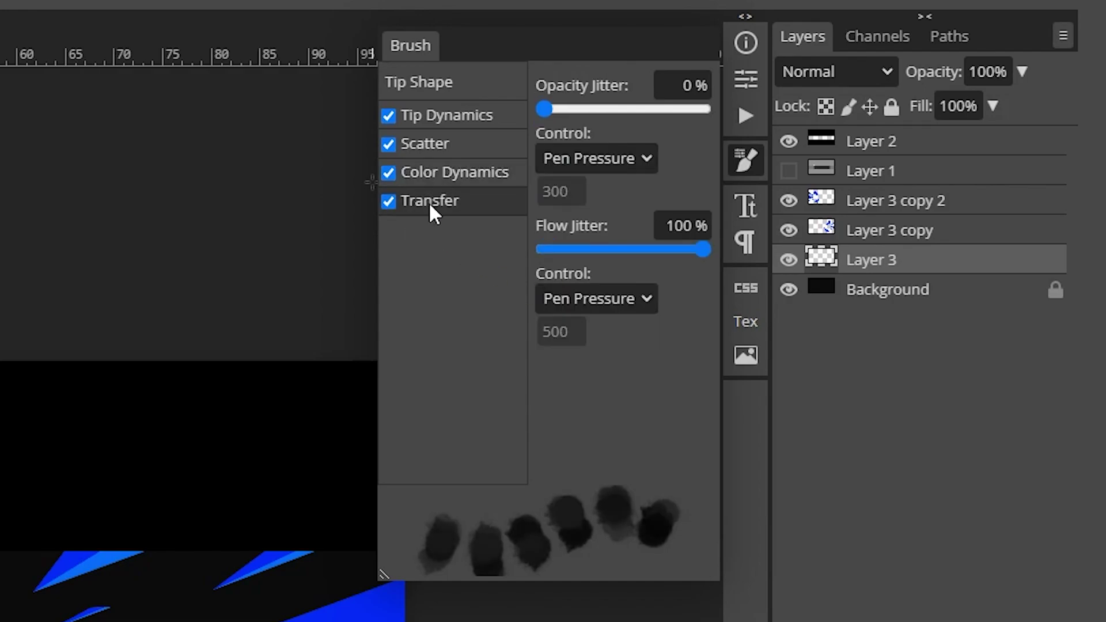
left_click_drag(544, 109, 664, 109)
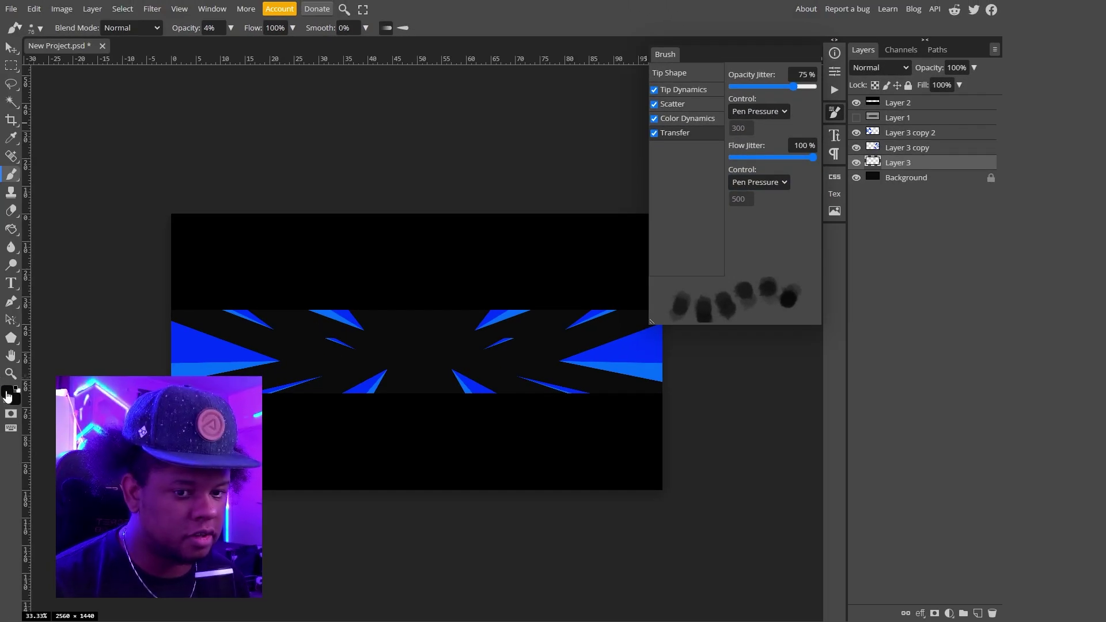
- Set the foreground to dark navy (#000877) sampled and darkened from the blue streaks
left_click(12, 392)
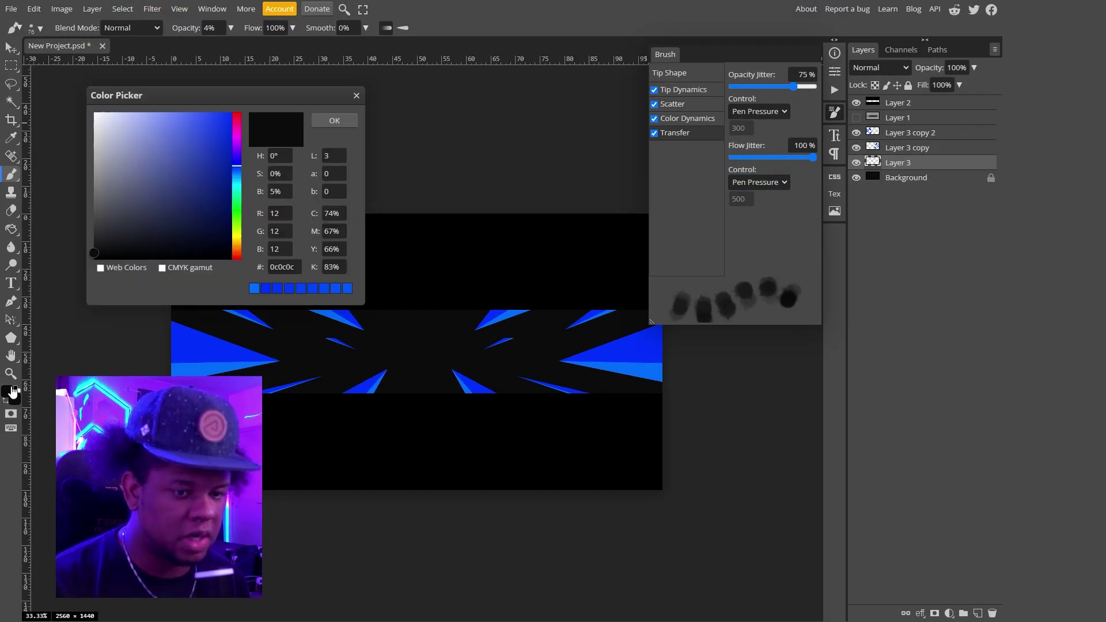
left_click(202, 350)
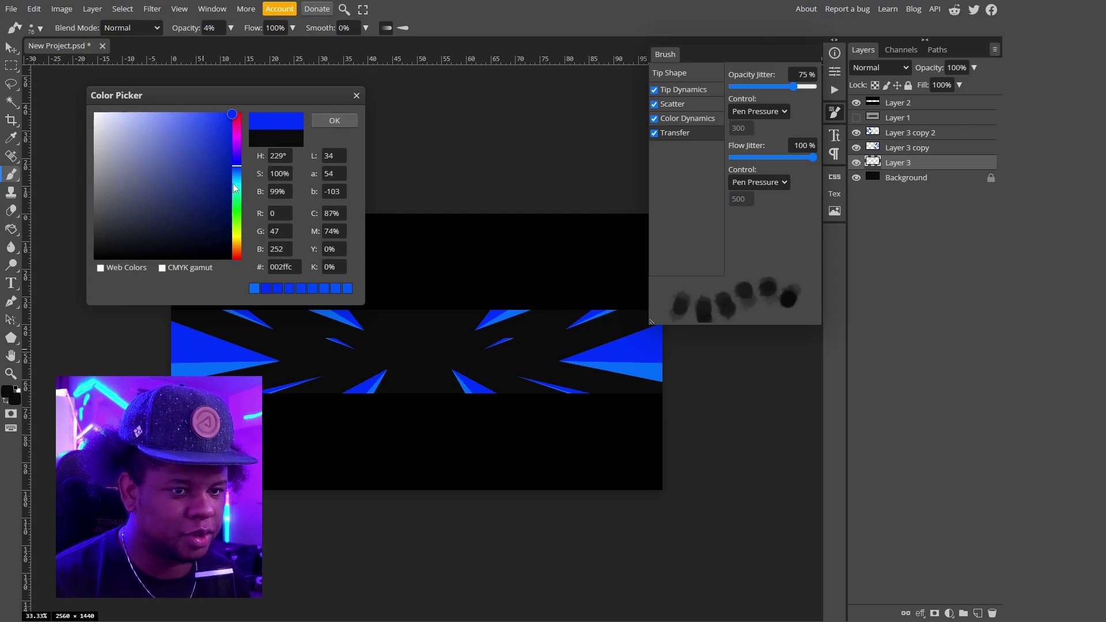
left_click_drag(212, 137, 233, 181)
left_click(232, 191)
left_click(344, 122)
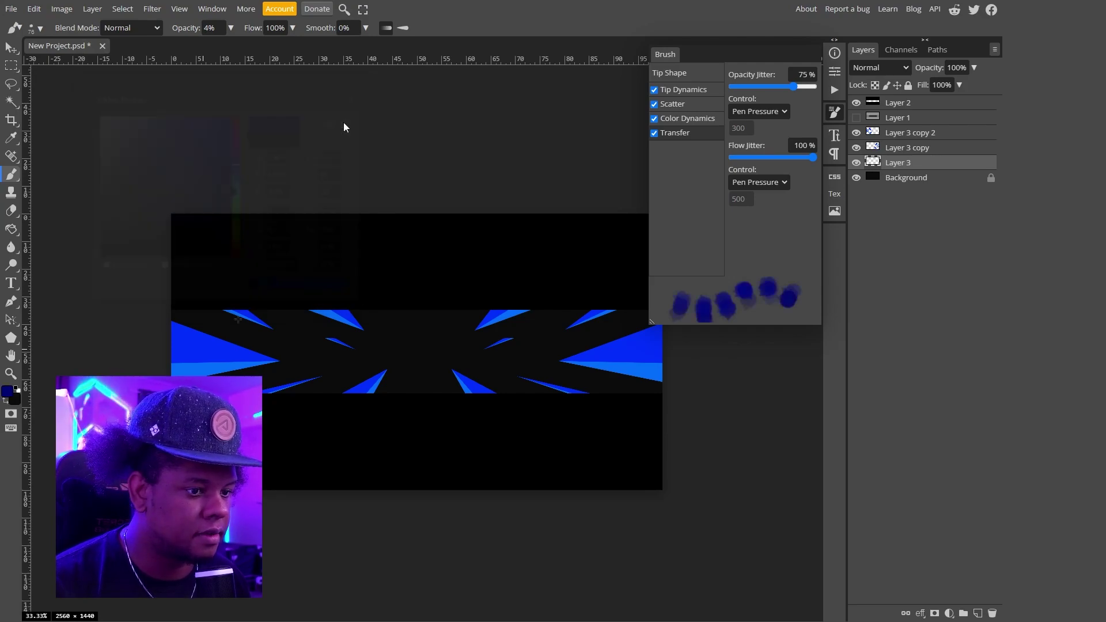
- Enlarge the brush to 145 px, adjust its opacity, and undo the trial blue blobs
right_click(400, 331)
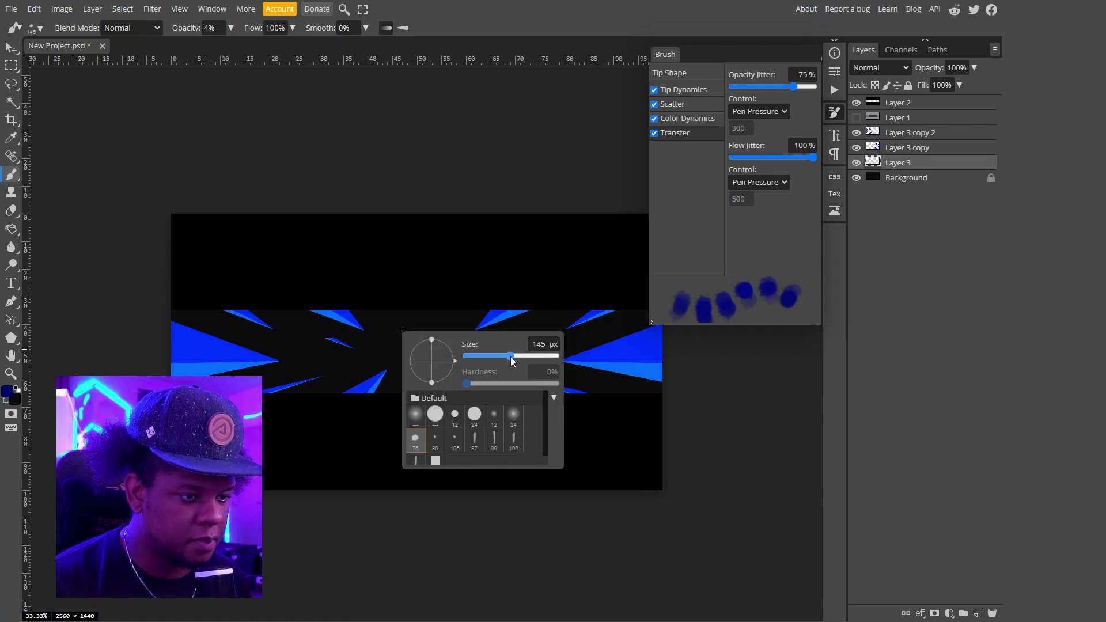
left_click_drag(531, 356, 541, 355)
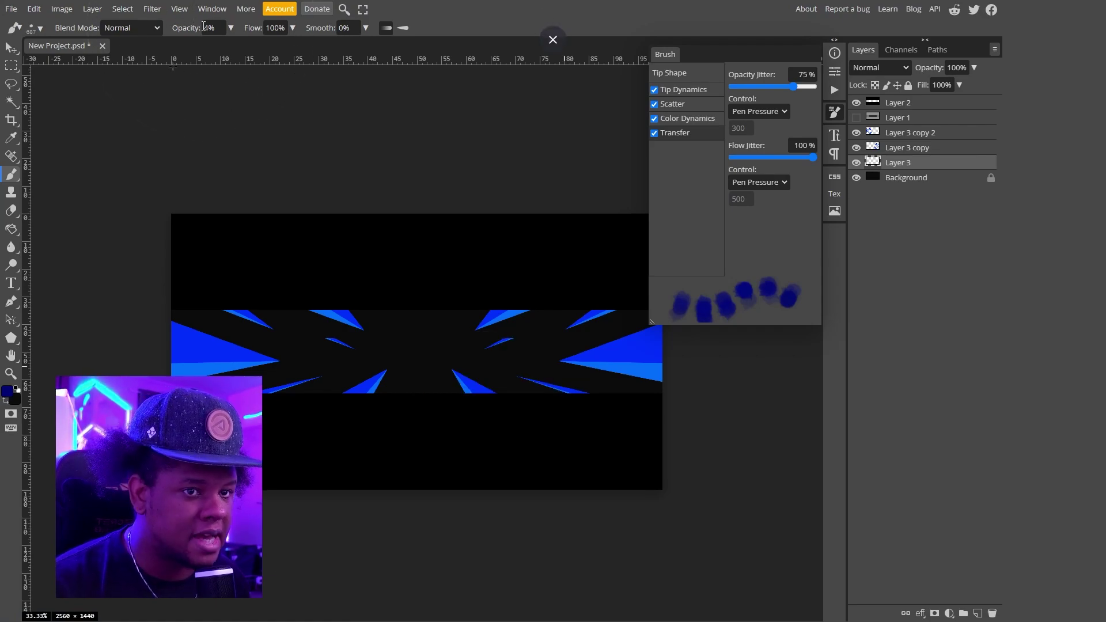
left_click(230, 28)
left_click_drag(202, 46, 253, 47)
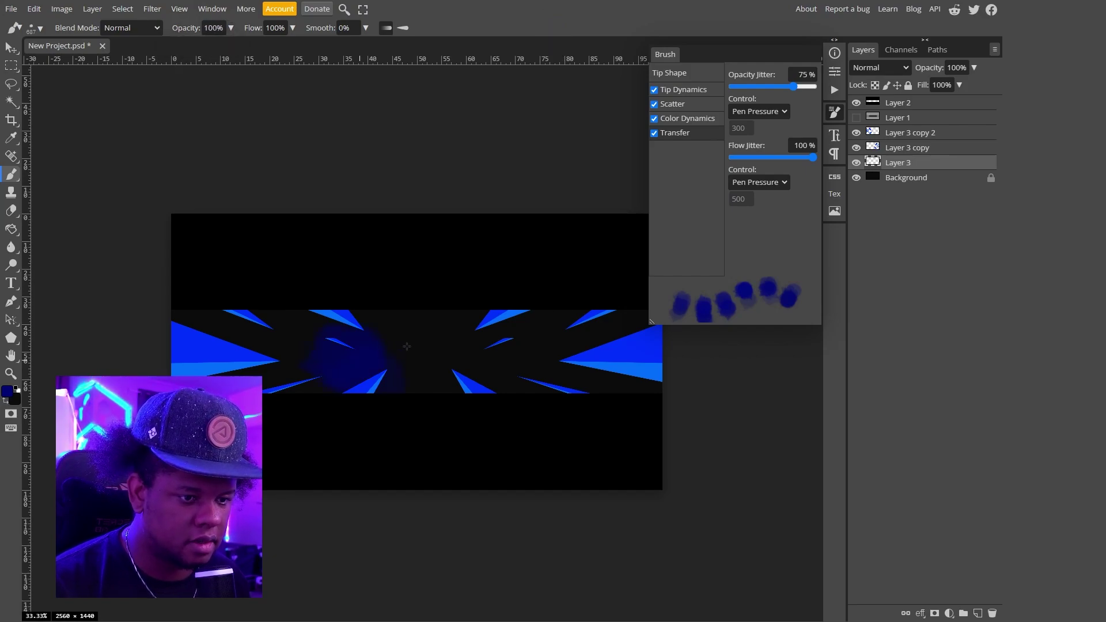
key("ctrl+z")
left_click(231, 28)
- Lower brush opacity to about 40%, shrink the brush, and add 60% brightness jitter
left_click(199, 45)
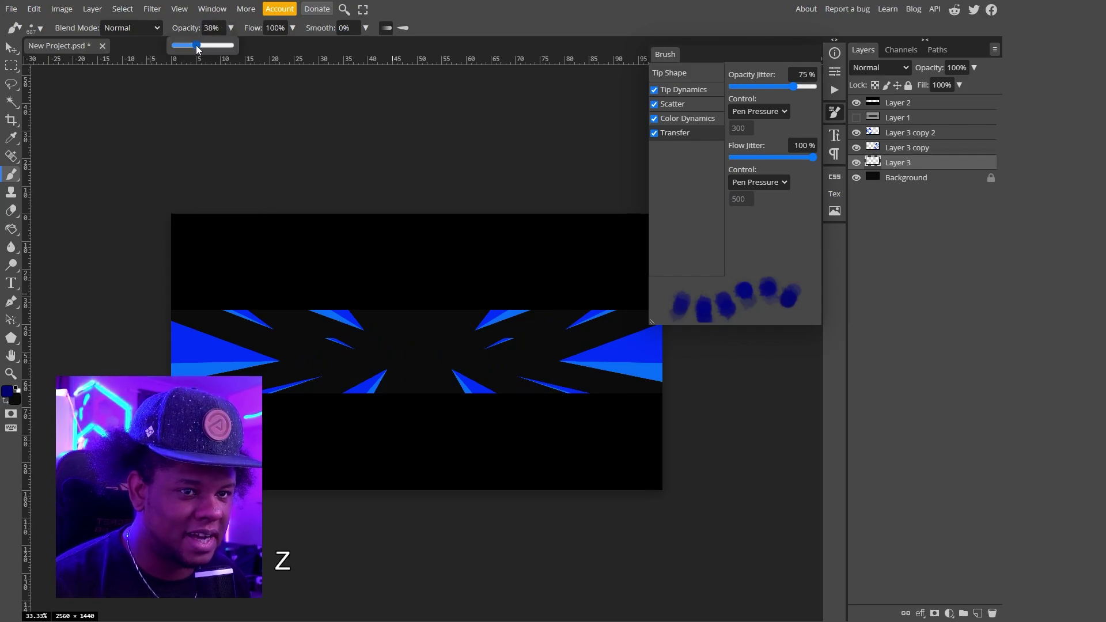
right_click(439, 339)
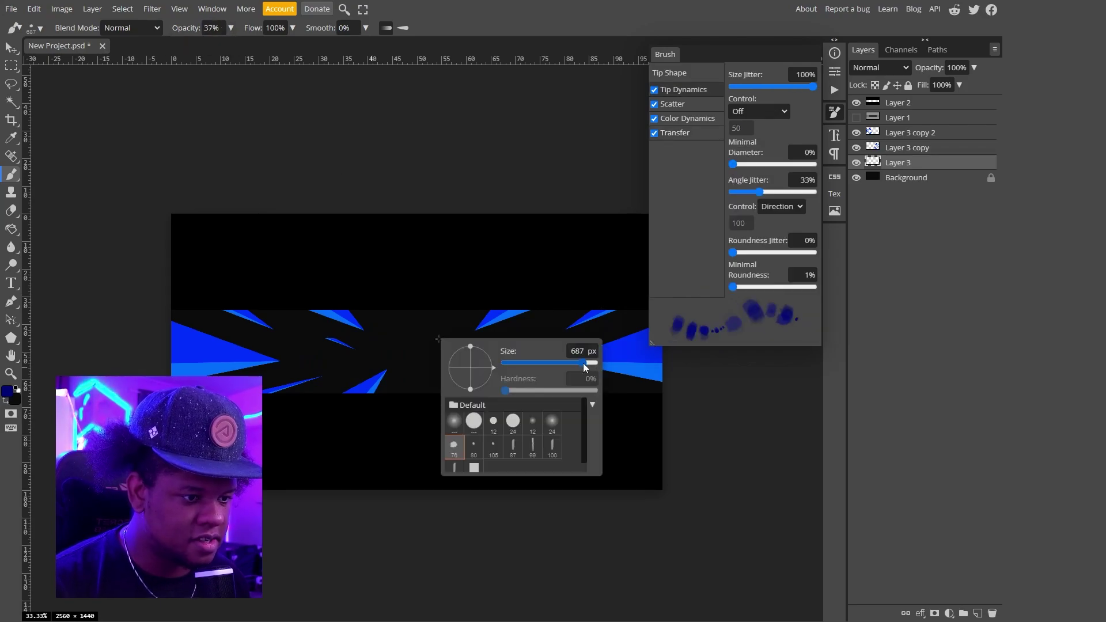
left_click_drag(584, 368, 560, 367)
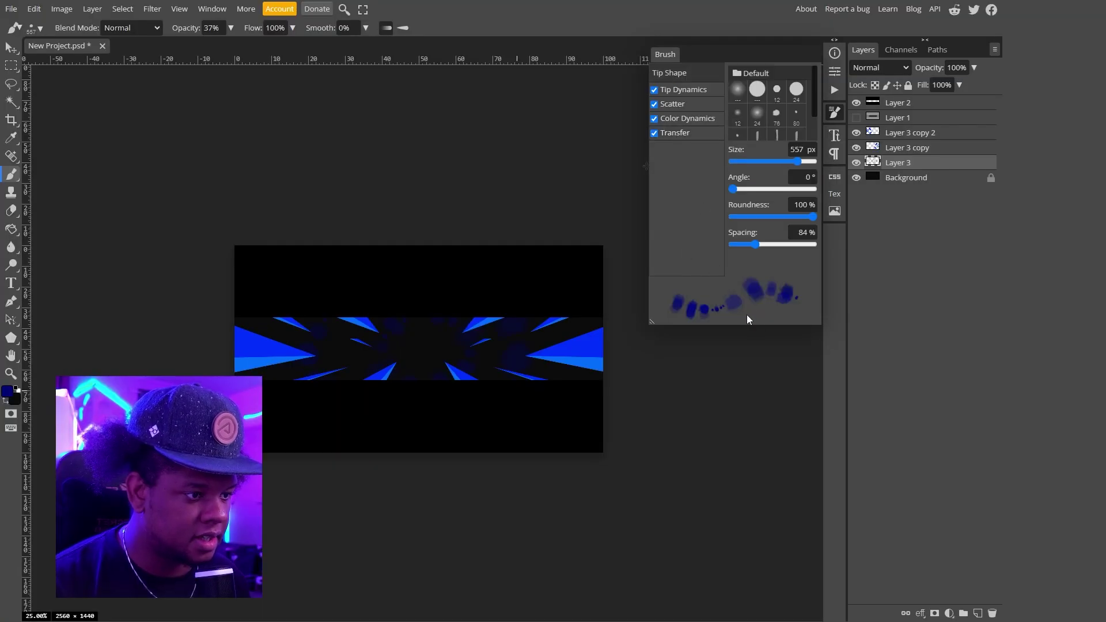
left_click(677, 118)
left_click_drag(731, 177, 781, 177)
right_click(441, 340)
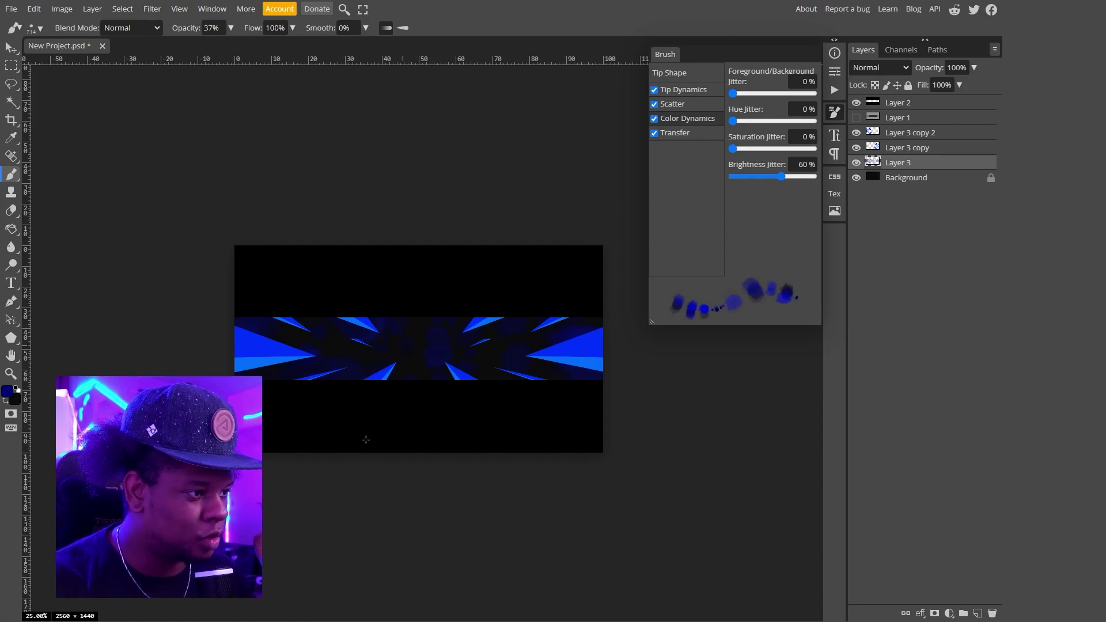
- Add a new layer above Layer 3 copy 2 and choose a very dark navy foreground
left_click(912, 134)
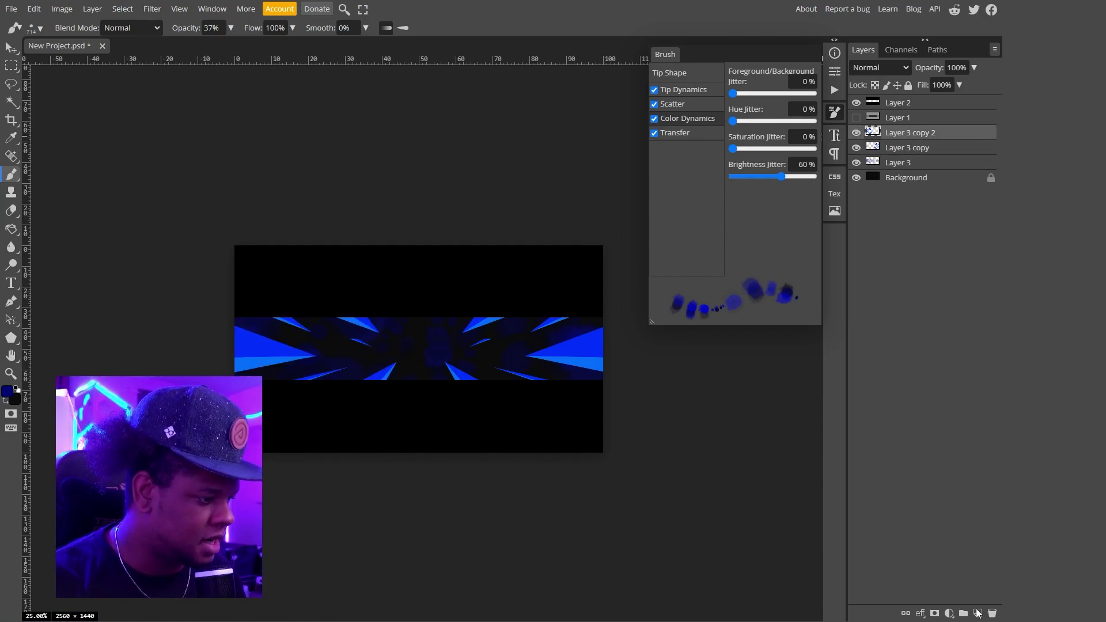
left_click(977, 614)
left_click(7, 392)
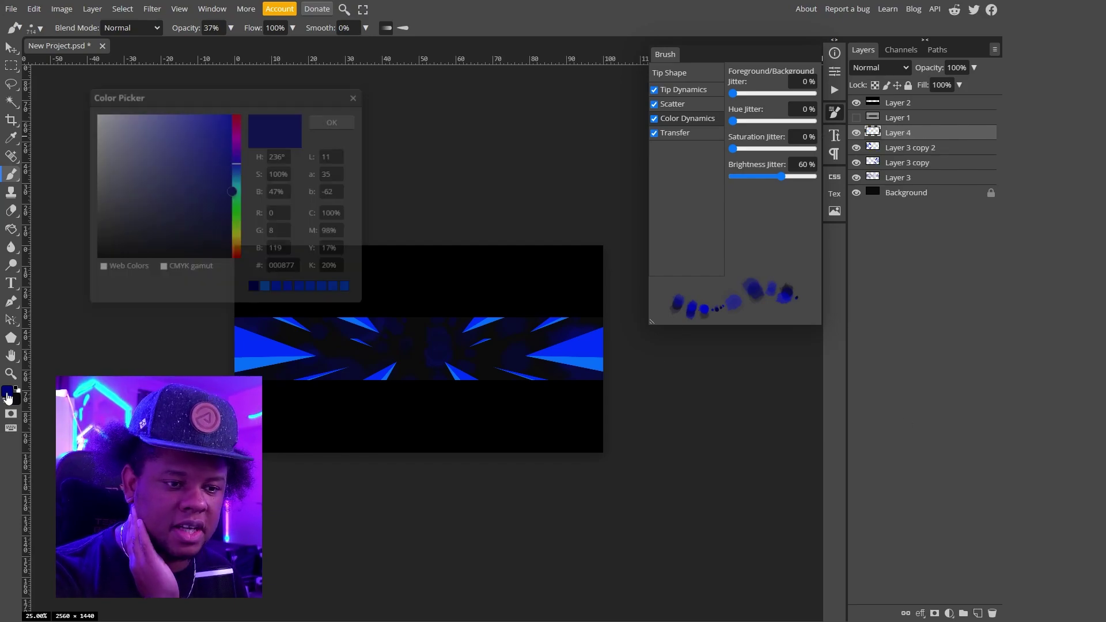
left_click_drag(224, 213, 209, 234)
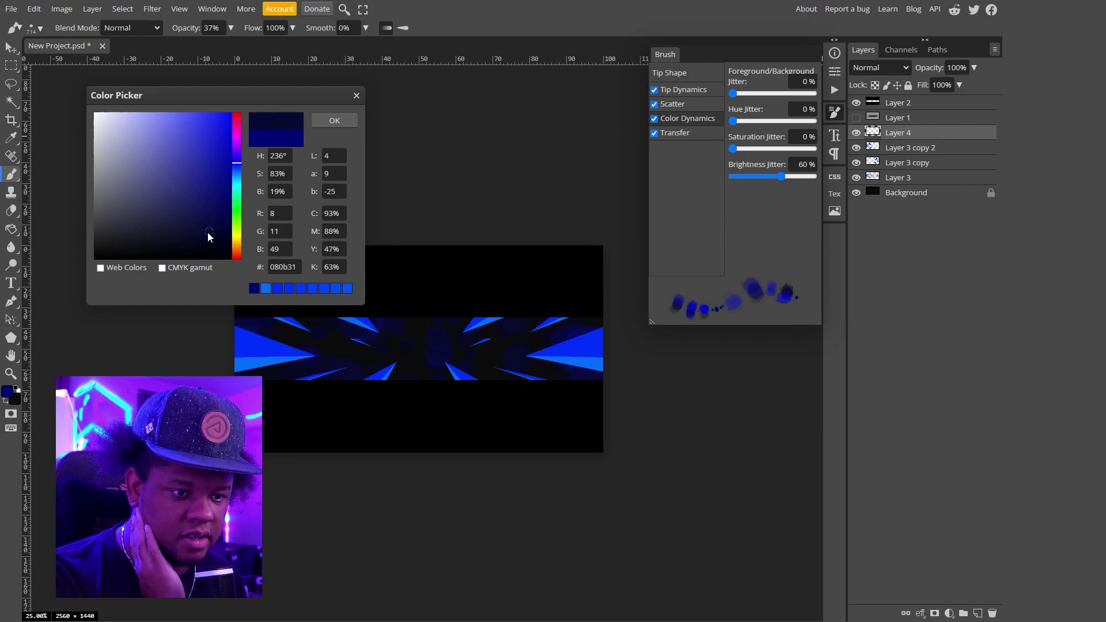
key("Return")
- Set the brush opacity to 9%
left_click(230, 30)
left_click(182, 46)
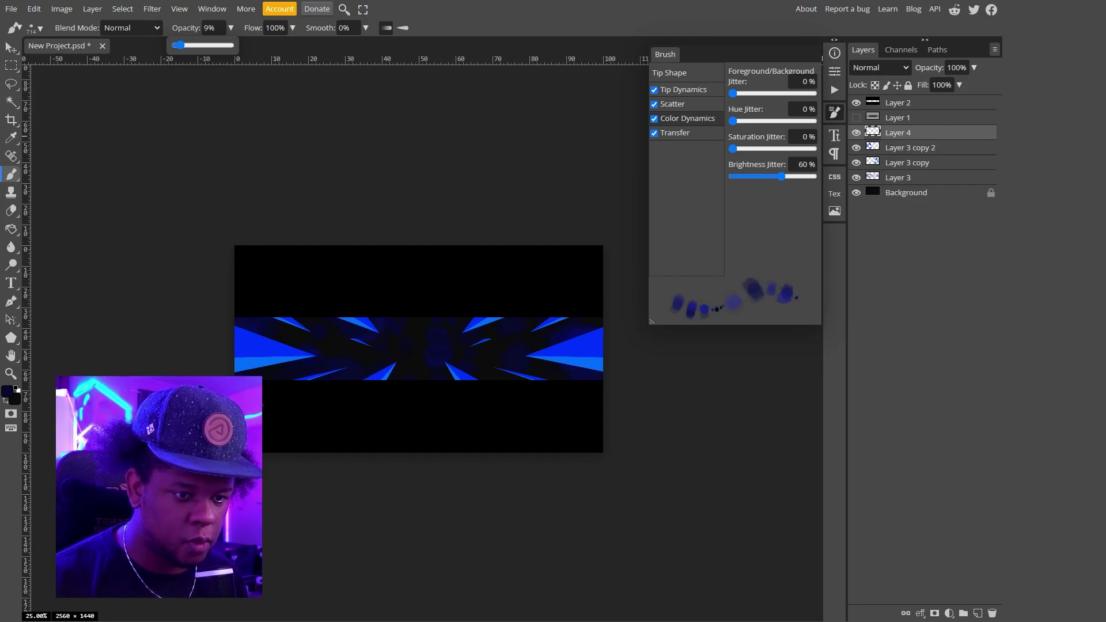
left_click(191, 372)
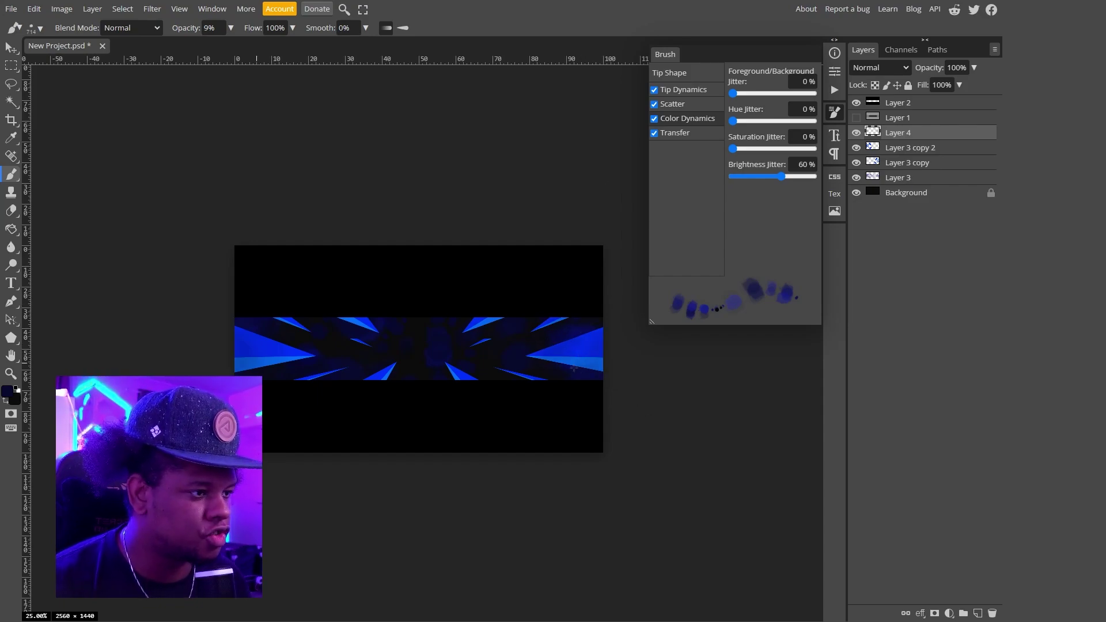
- Merge Layer 3 copy and Layer 3 copy 2 into one layer
left_click(916, 148)
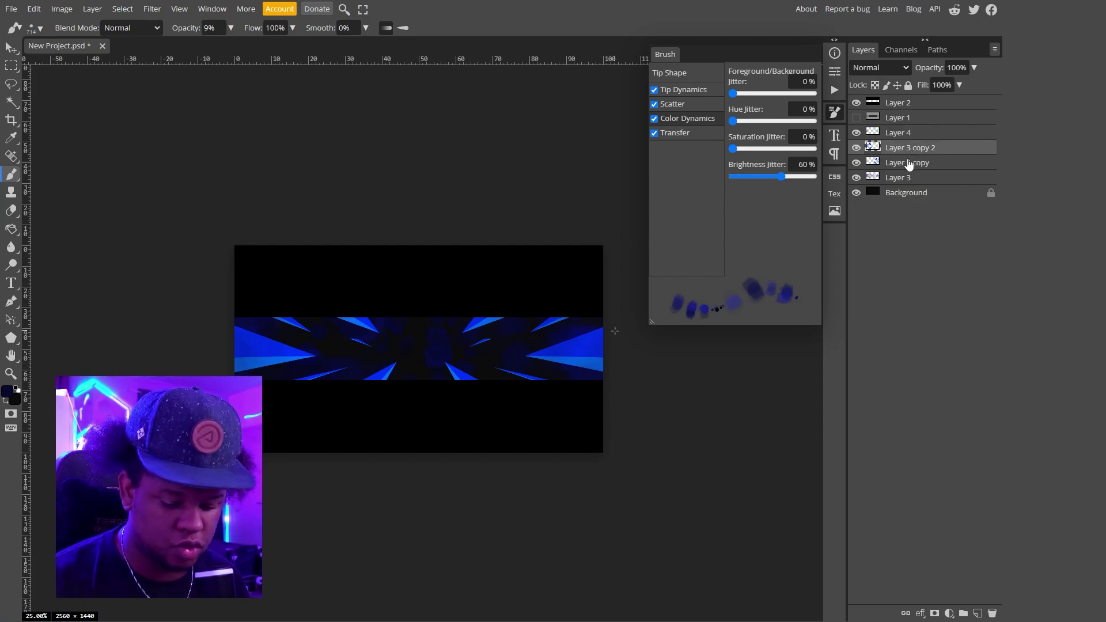
left_click(908, 163, "shift")
right_click(908, 164)
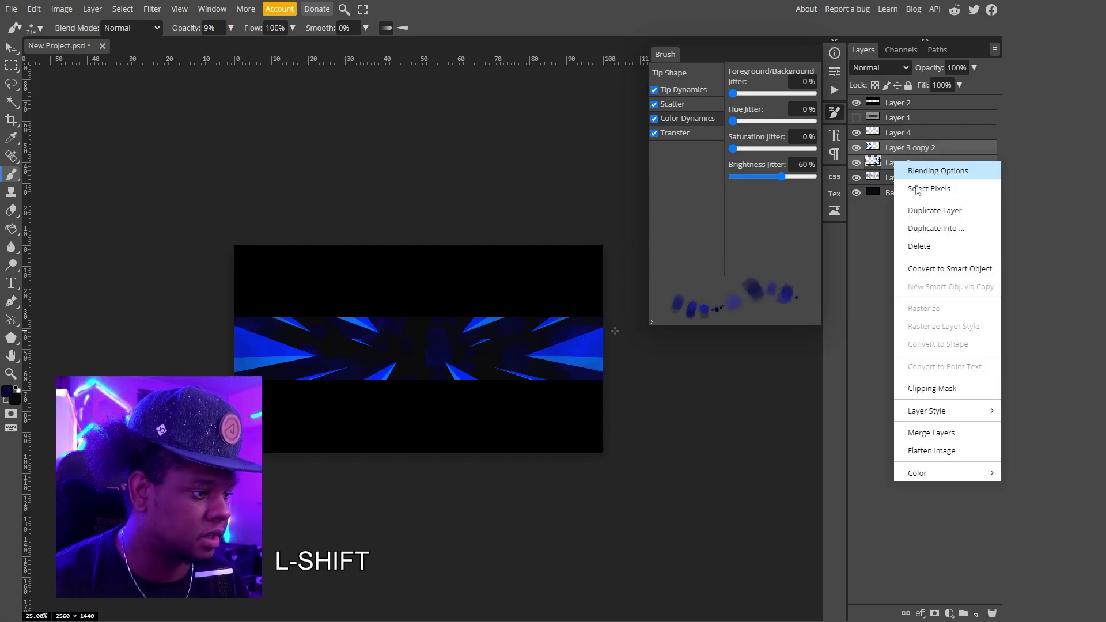
left_click(931, 433)
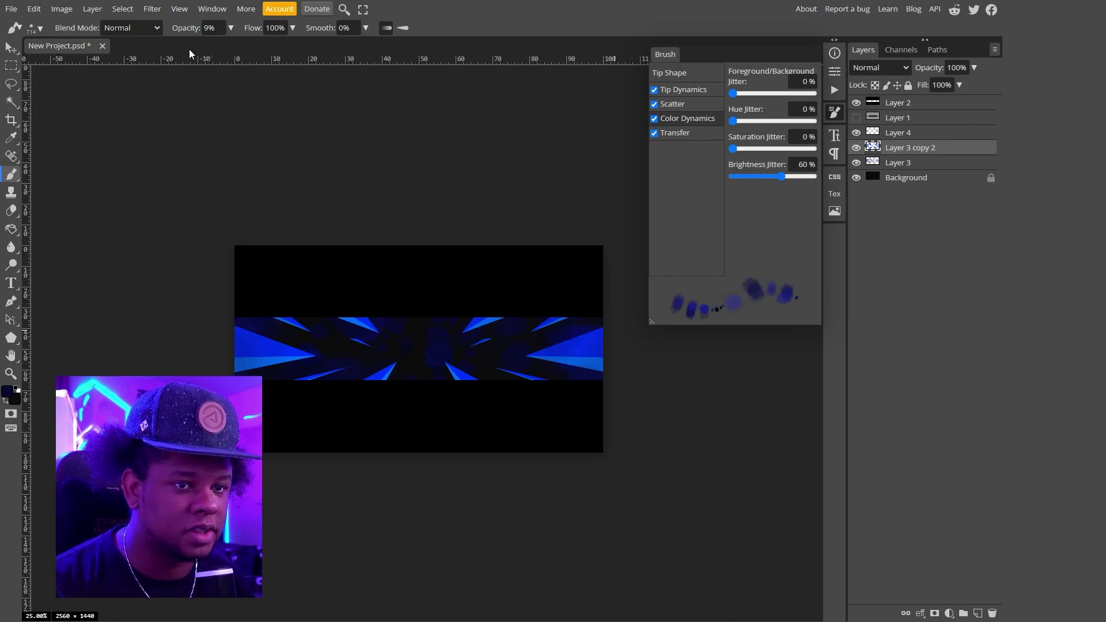
- Apply a Zoom-mode Radial Blur to the merged shard layer
left_click(153, 12)
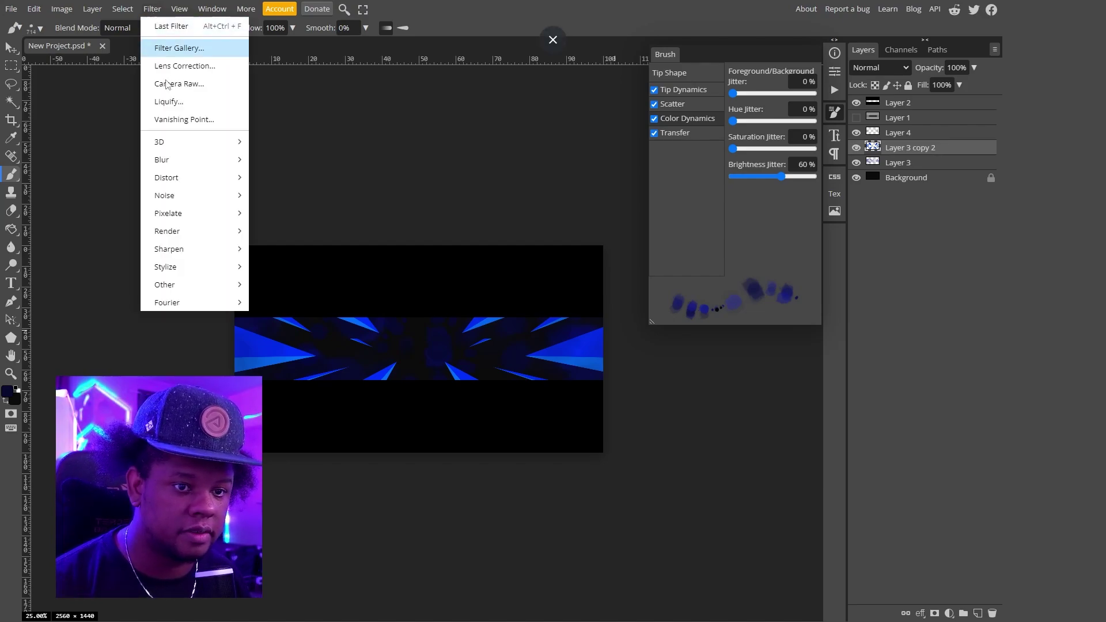
mouse_move(190, 159)
left_click(285, 283)
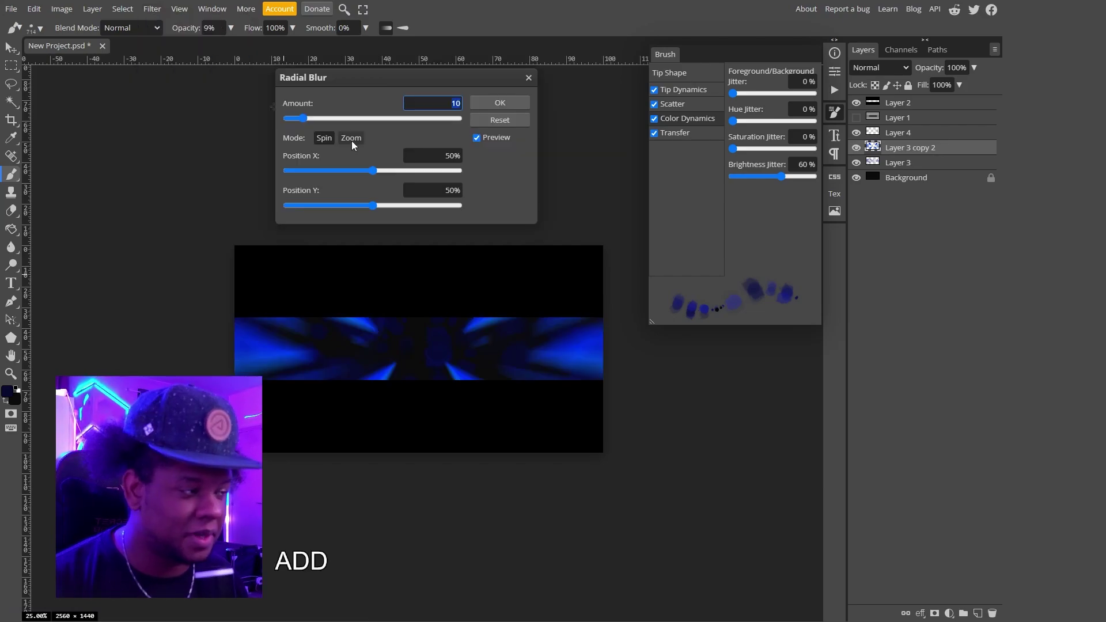
left_click(351, 138)
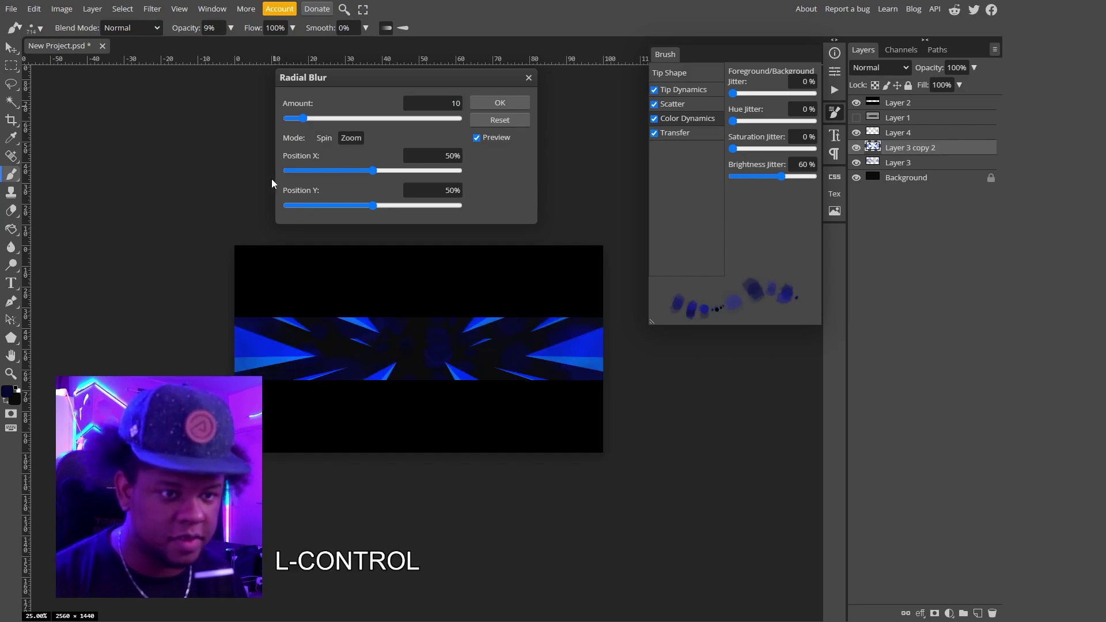
key("ctrl+KP_Add")
key("ctrl+KP_Add")
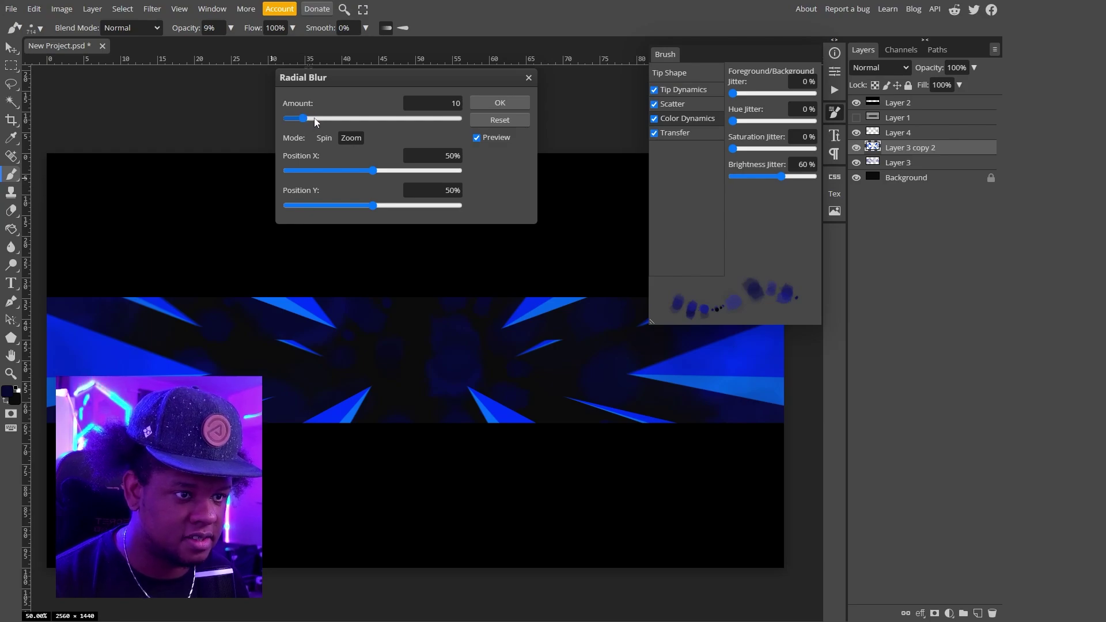
left_click(499, 103)
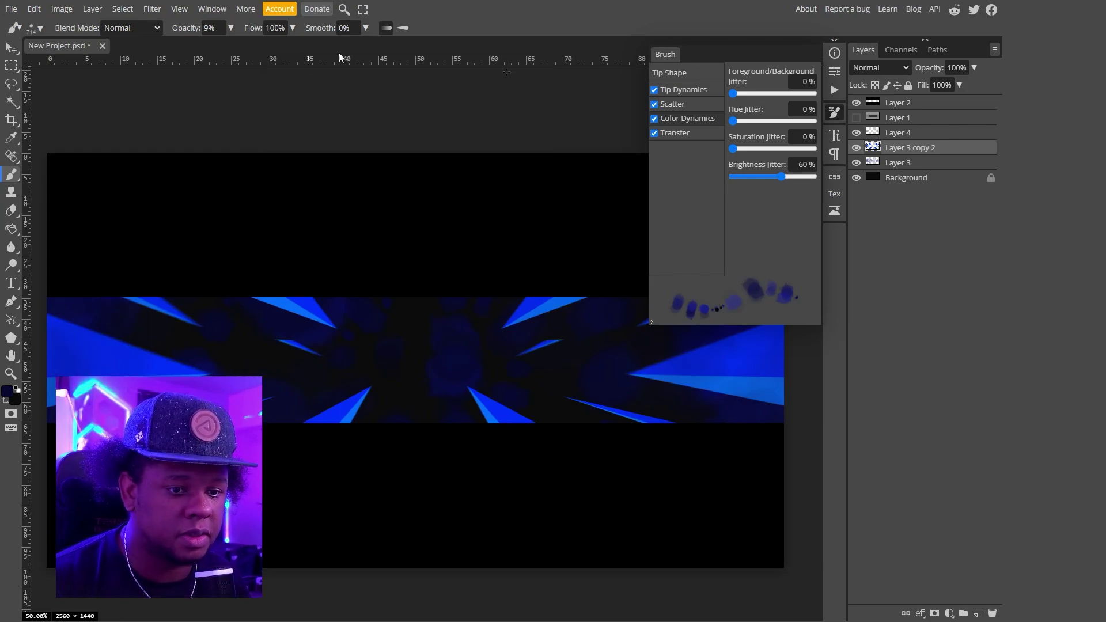
- Apply the same Zoom Radial Blur to Layer 3
left_click(902, 165)
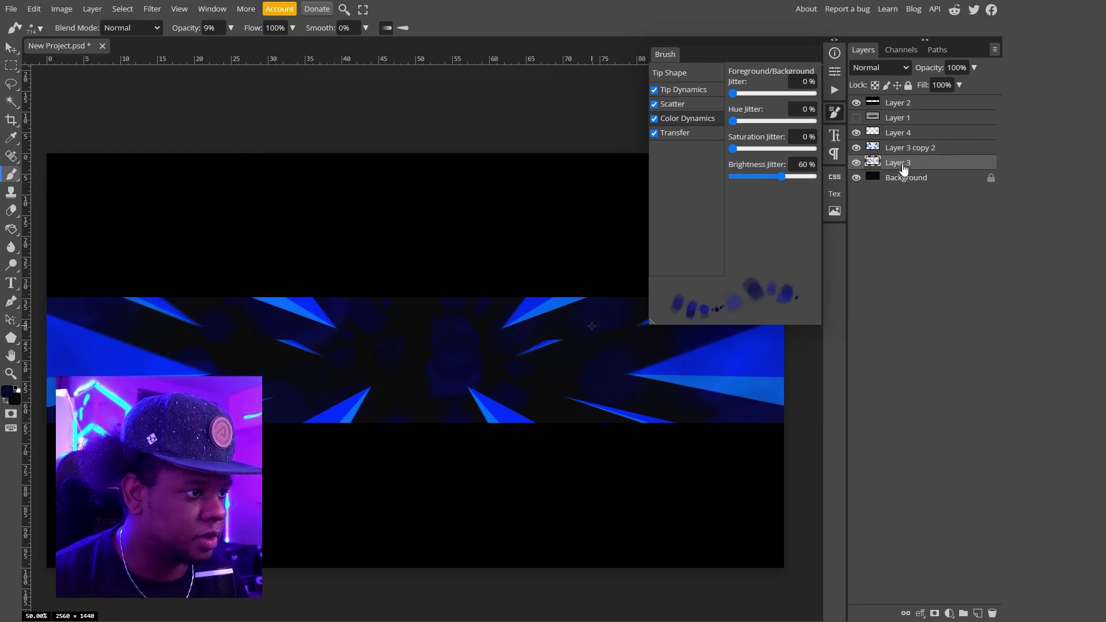
left_click(152, 8)
mouse_move(173, 160)
left_click(286, 285)
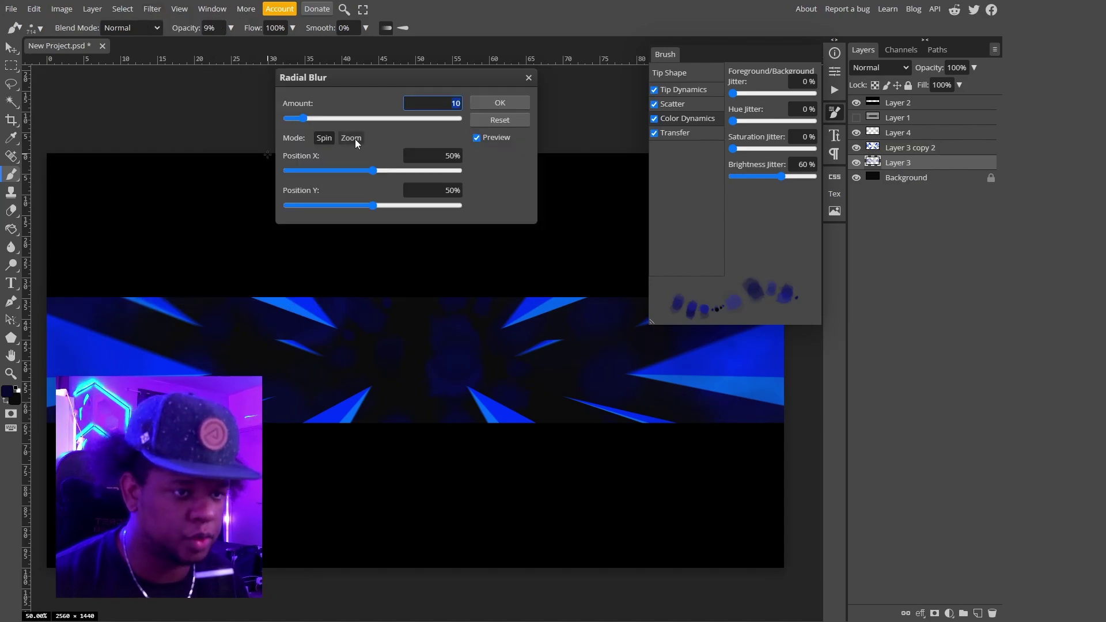
left_click(498, 103)
left_click(909, 149)
left_click(896, 166)
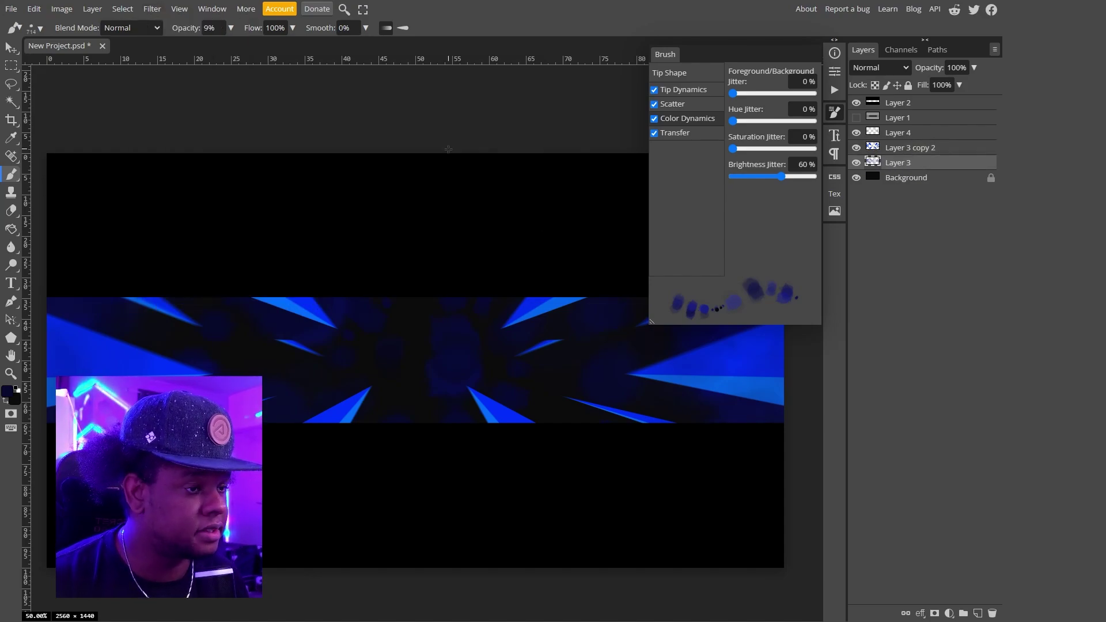
- Apply Spherize at amount 35, then select Layer 4 and toggle its visibility
left_click(153, 9)
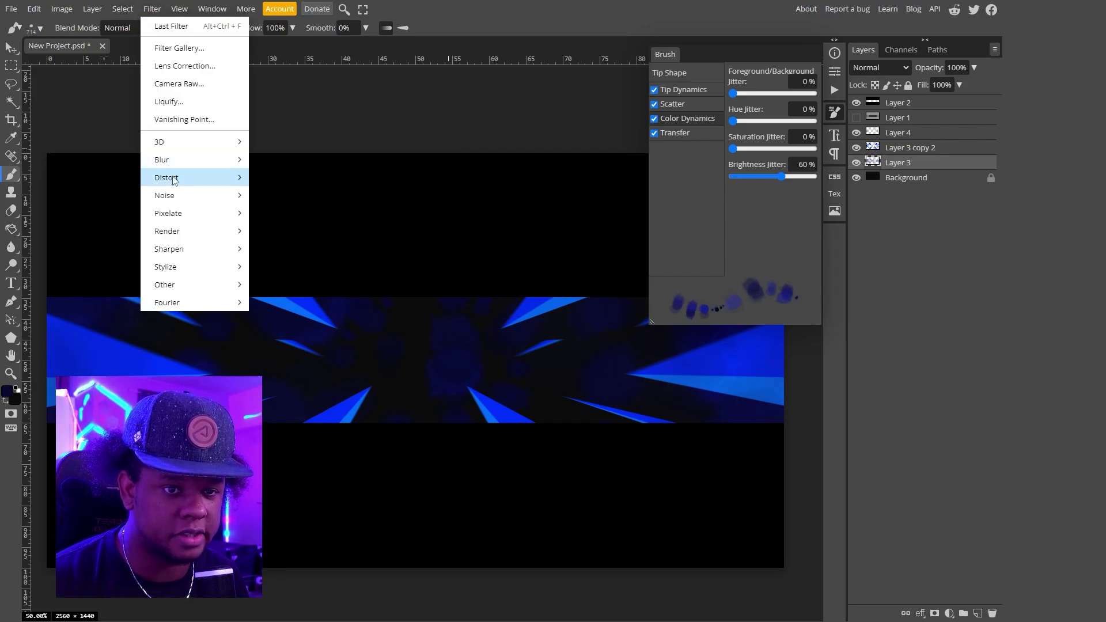
mouse_move(182, 161)
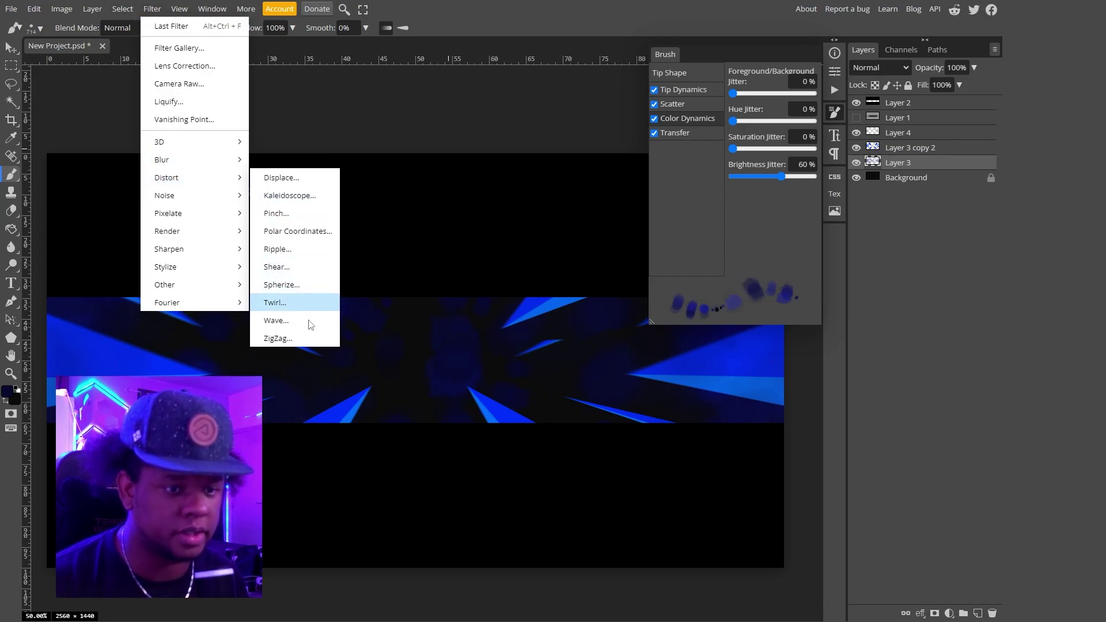
left_click(282, 284)
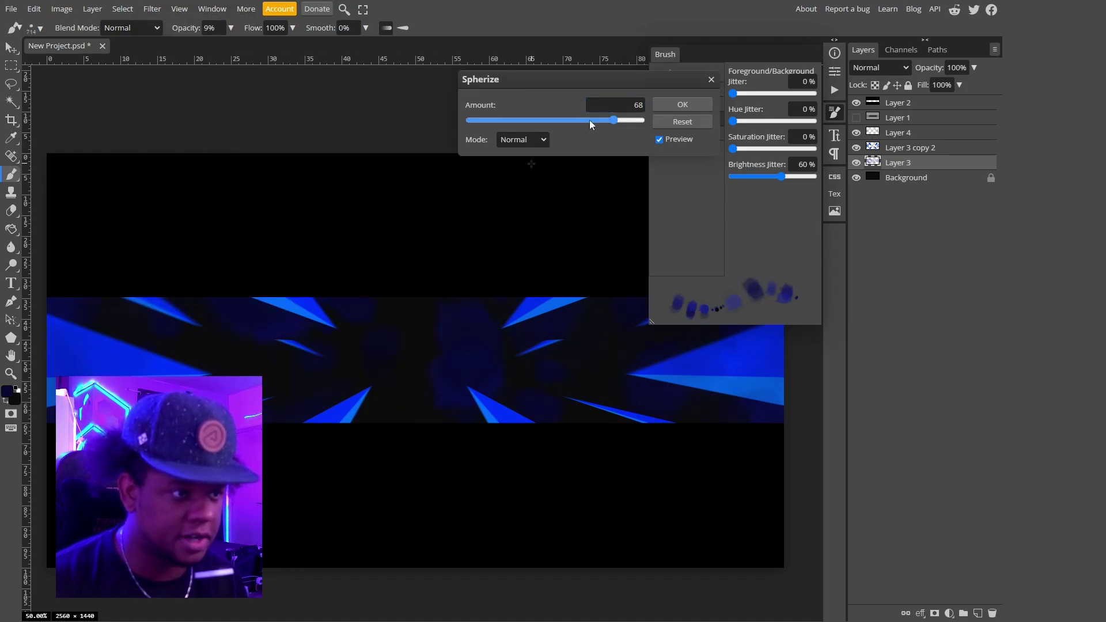
left_click_drag(588, 121, 548, 123)
key("Return")
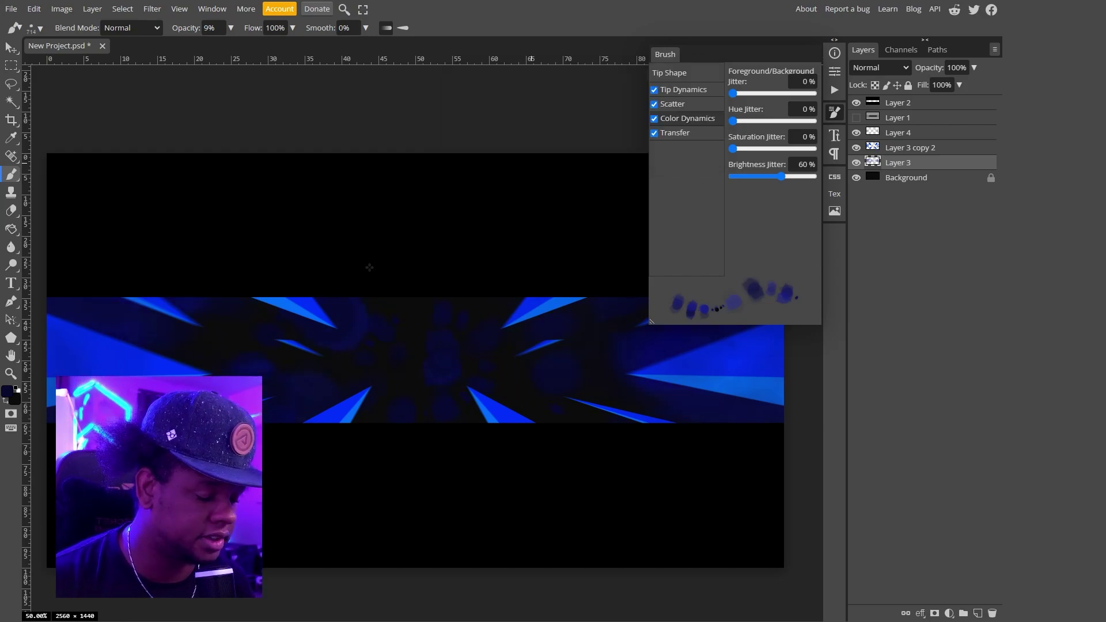
key("ctrl+KP_Subtract")
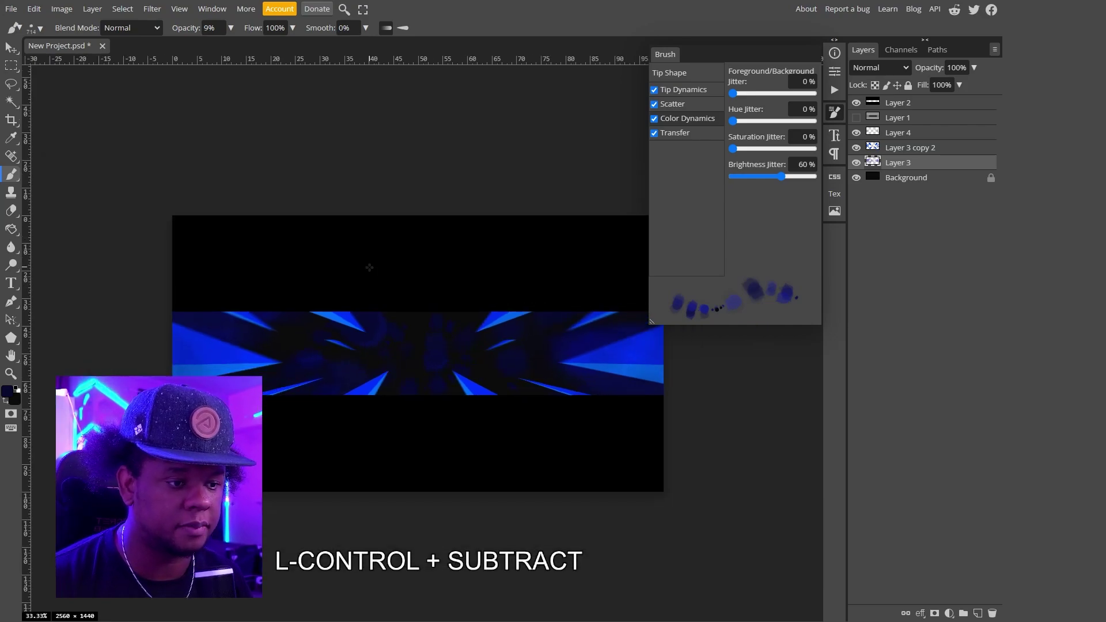
left_click(895, 133)
left_click(857, 133)
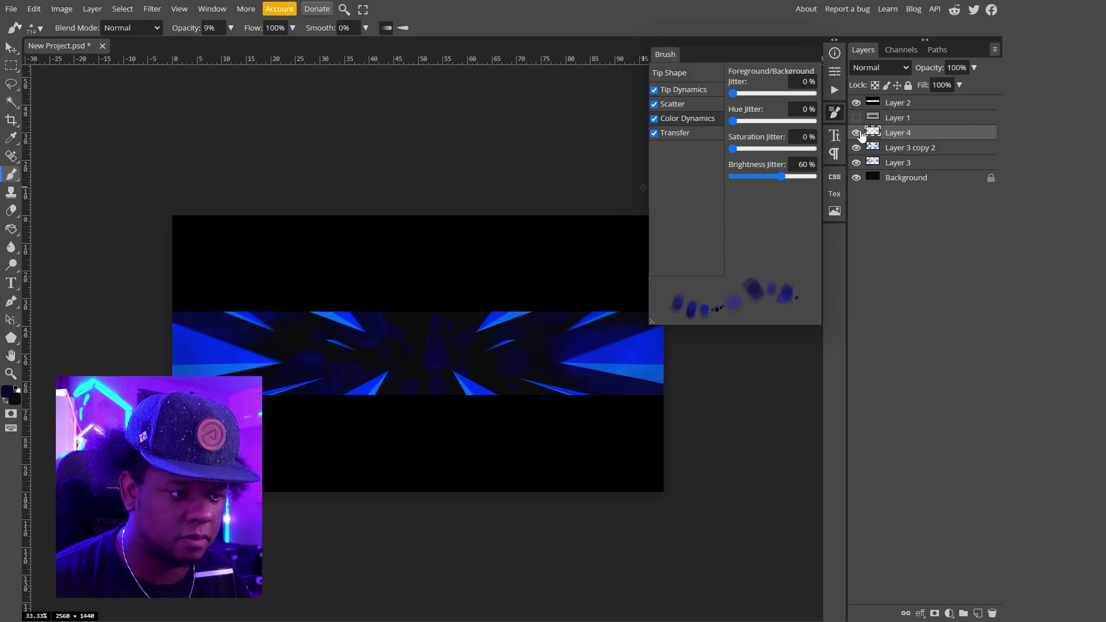
- Choose the Type tool with white as the colour and hide the Brush panel
left_click(11, 283)
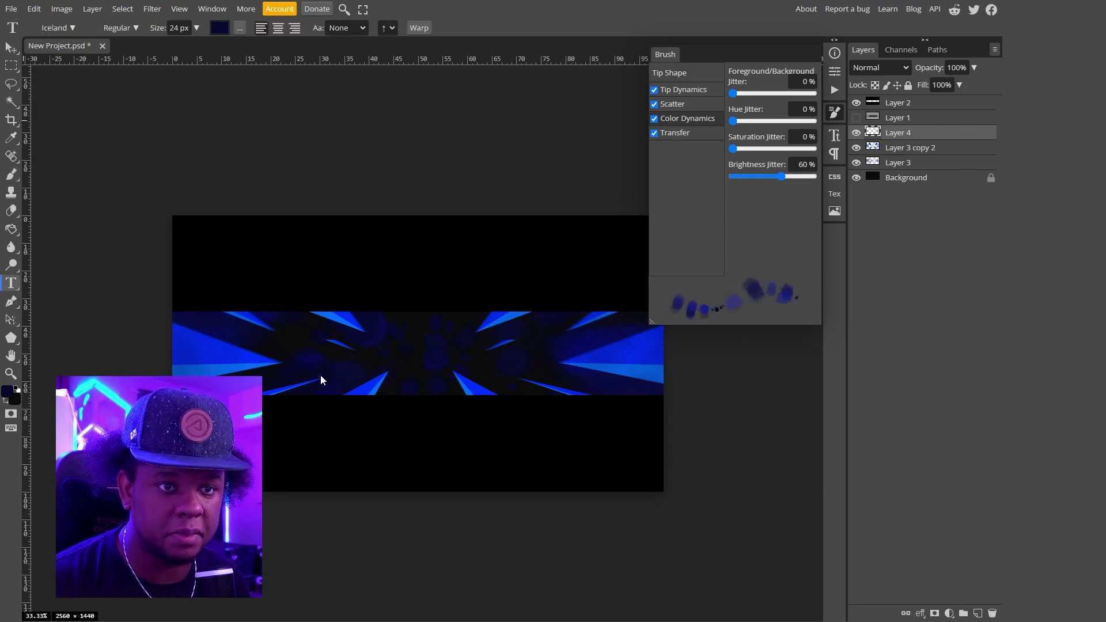
left_click(7, 393)
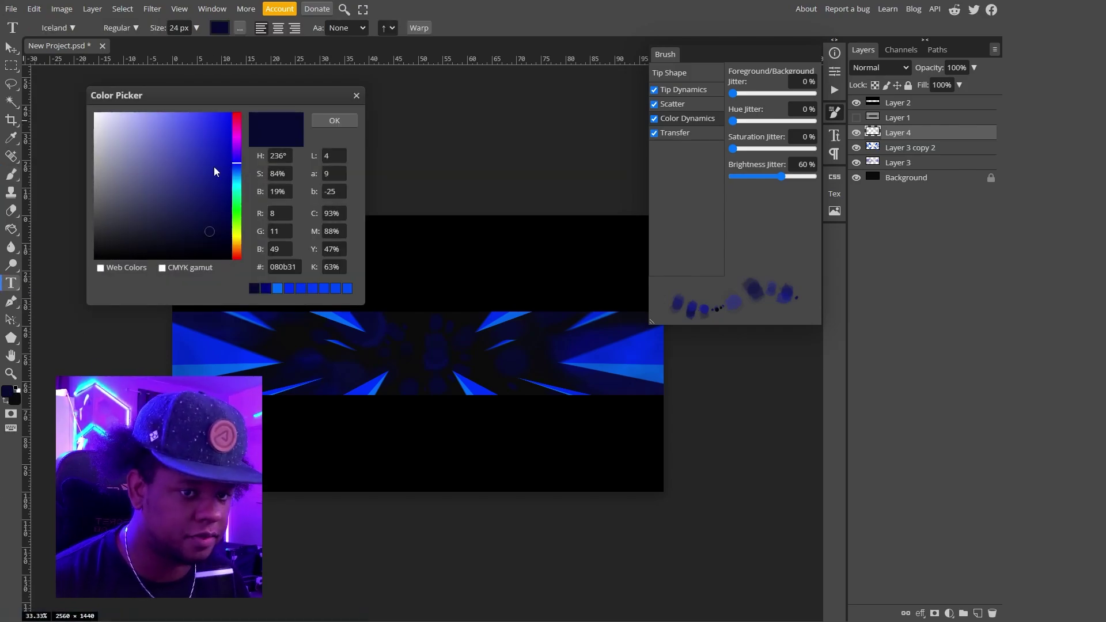
left_click(325, 120)
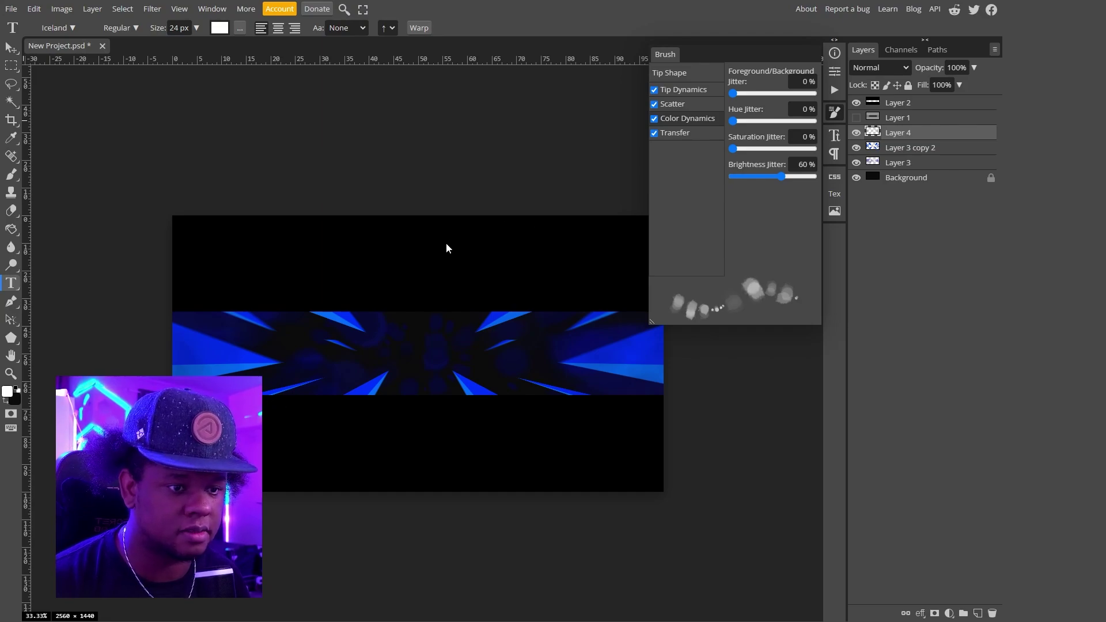
left_click(837, 113)
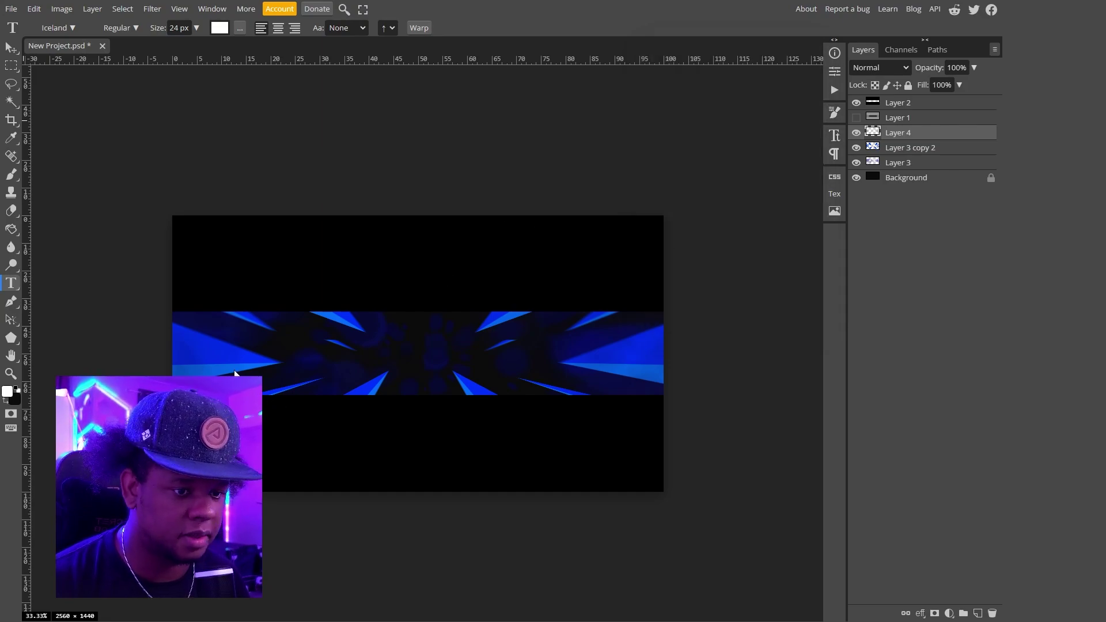
- Start a text layer in the middle band, type the YOUR NAME placeholder, and select the font size
left_click(329, 360)
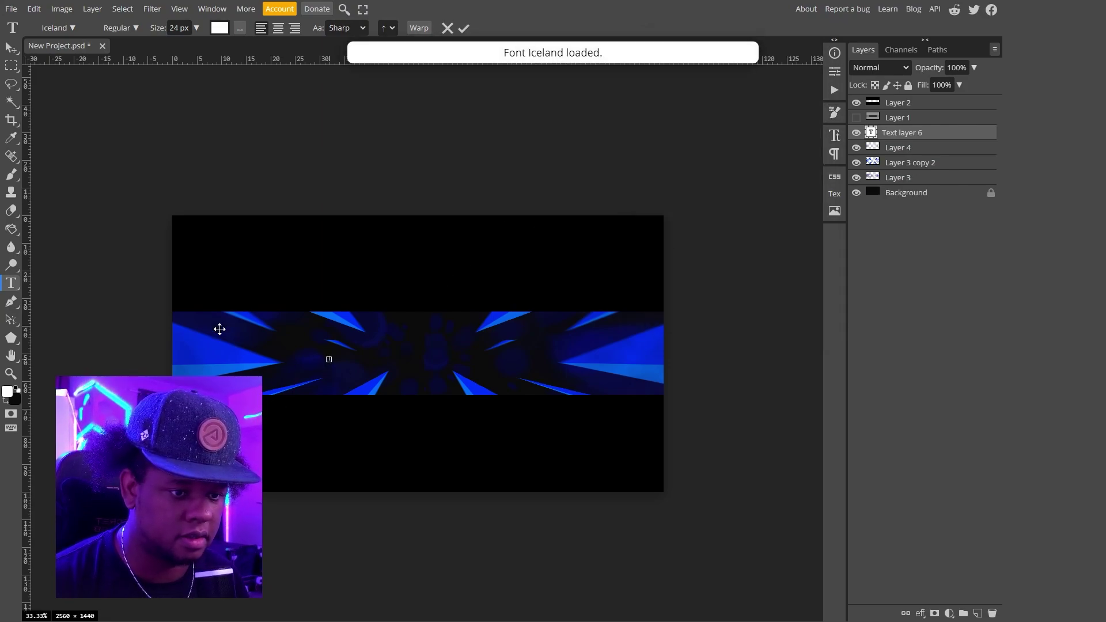
key("shift")
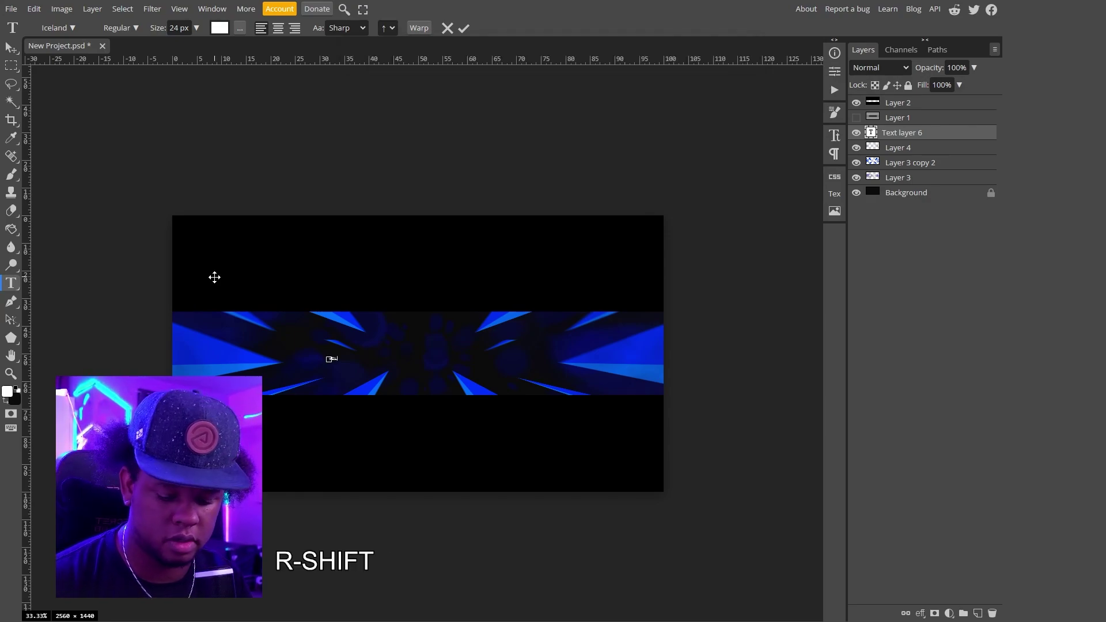
type("R ")
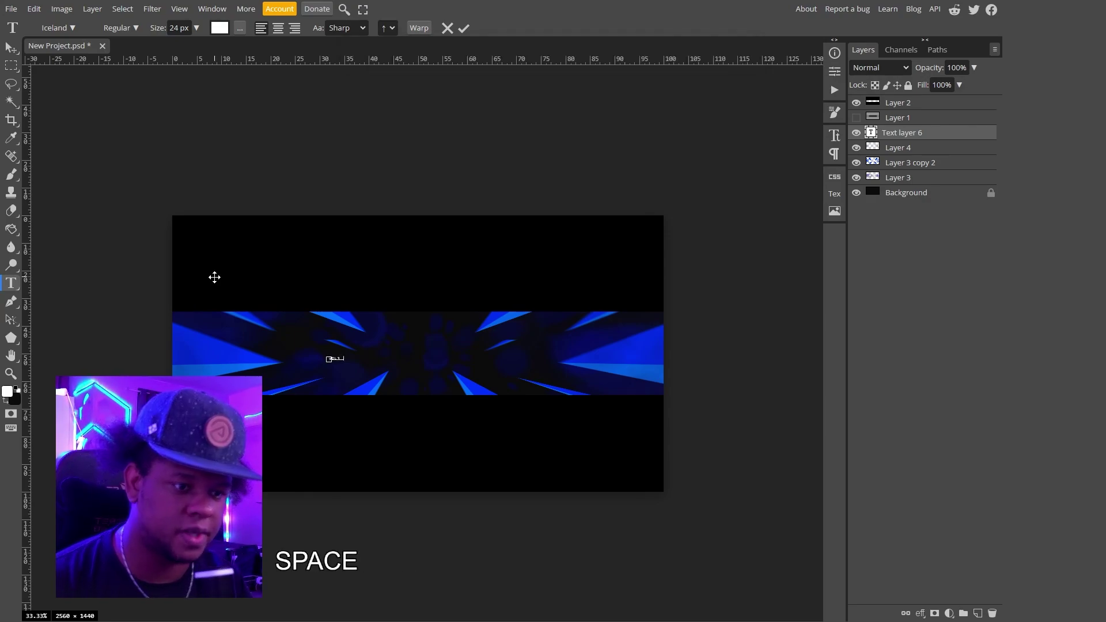
type("E")
key("ctrl+plus")
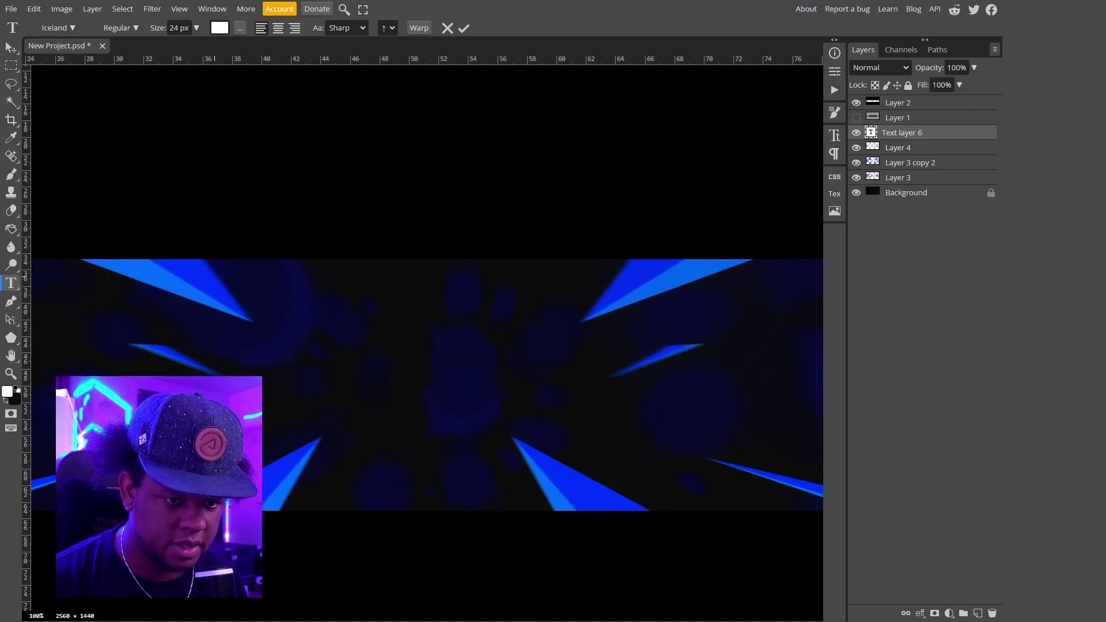
double_click(174, 28)
- Set the YOUR NAME text to about 207 px in the Duplexide font
type("67")
key("Return")
left_click_drag(186, 32, 244, 44)
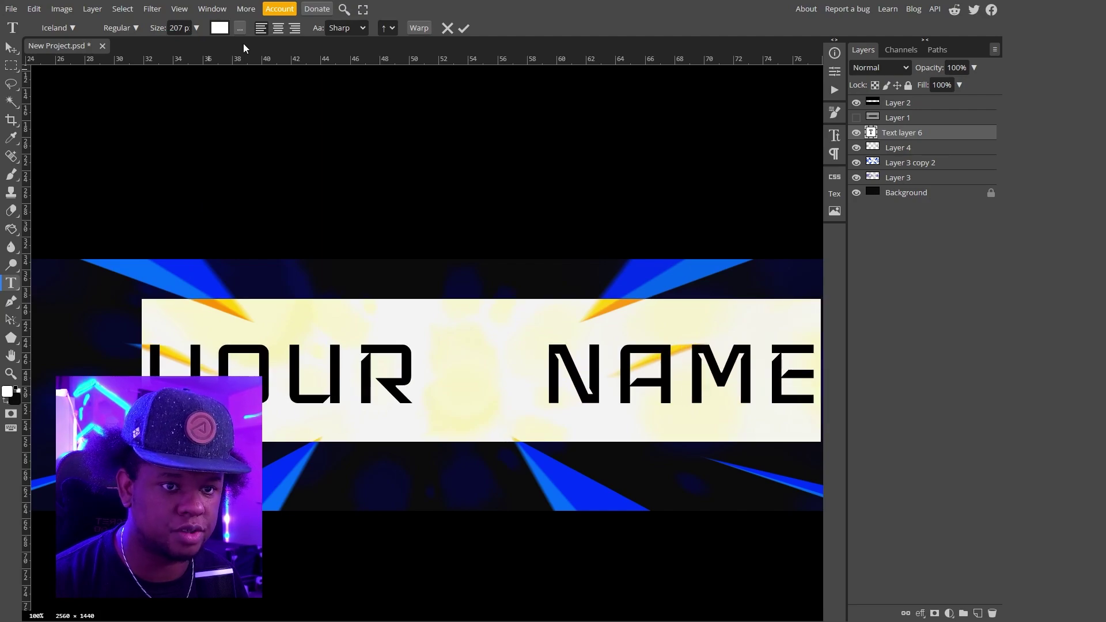
left_click(73, 29)
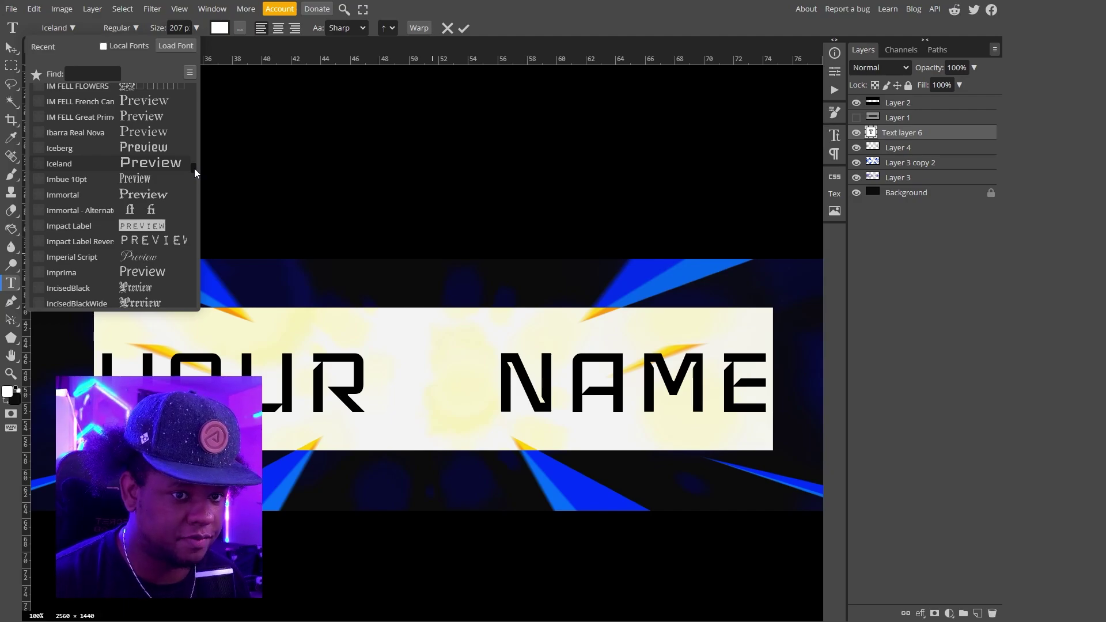
scroll(195, 173, "down", 20)
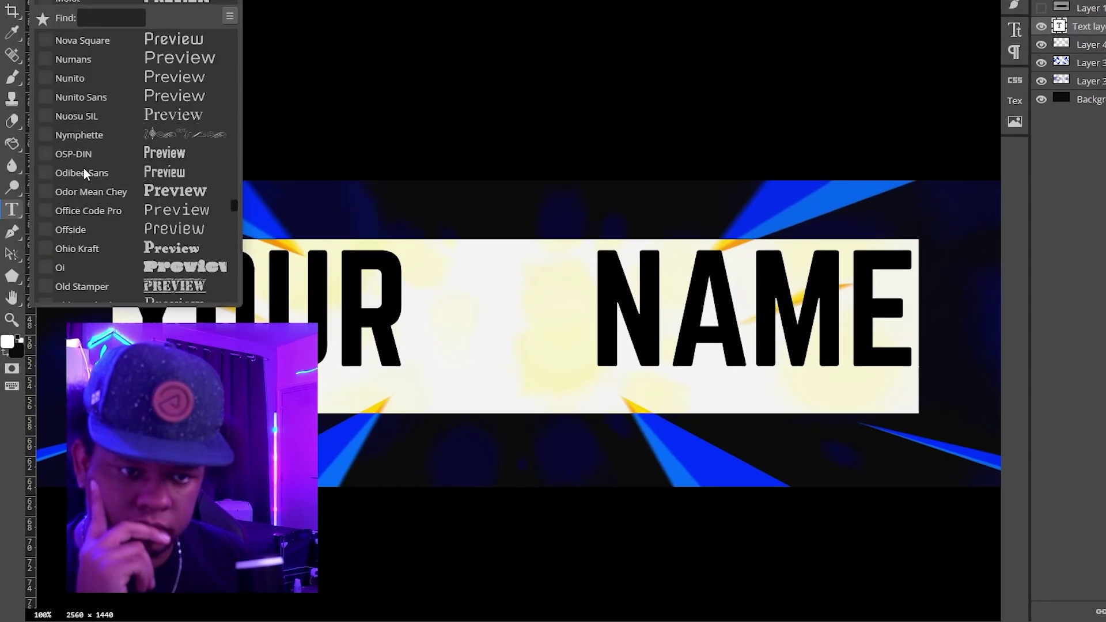
scroll(84, 168, "down", 15)
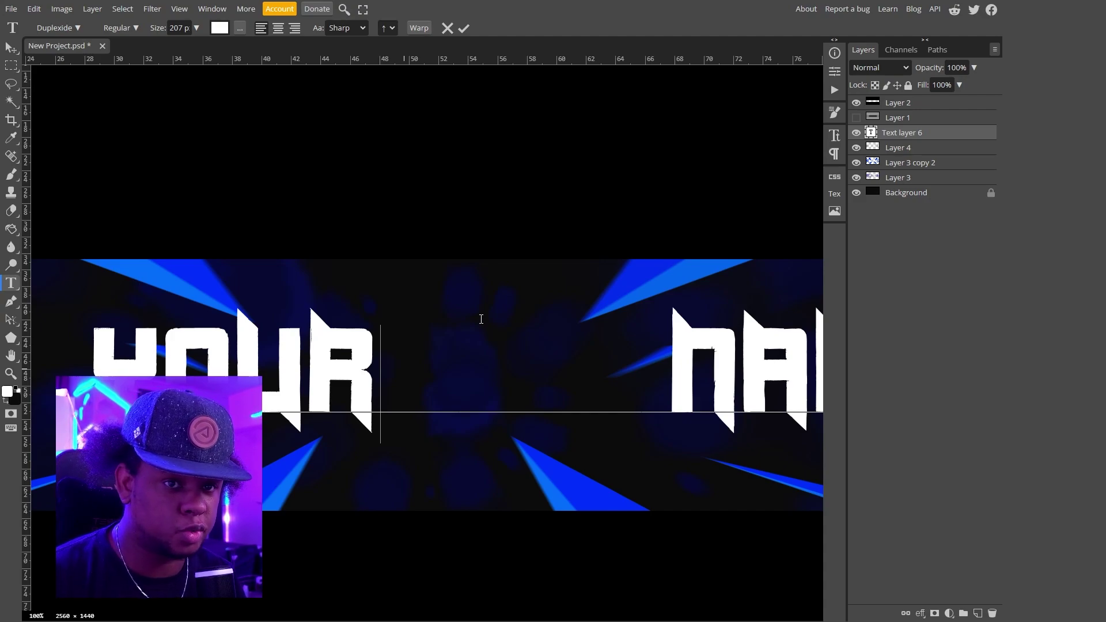
- Delete the extra spaces so NAME sits closer to YOUR, then zoom out
key("Delete")
key("Delete")
key("Delete")
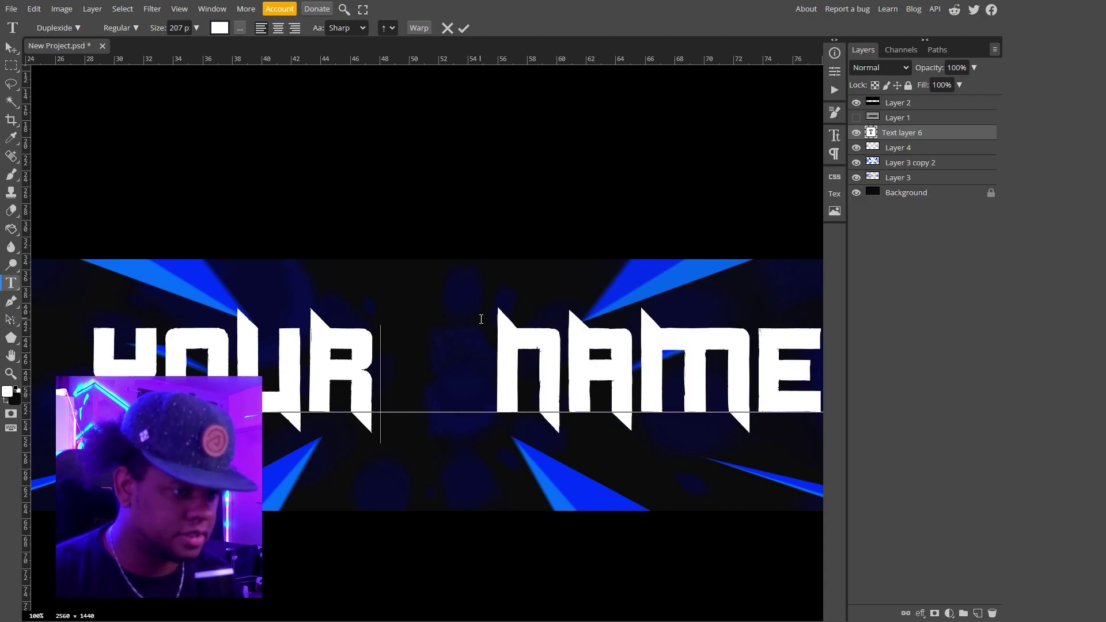
key("Delete")
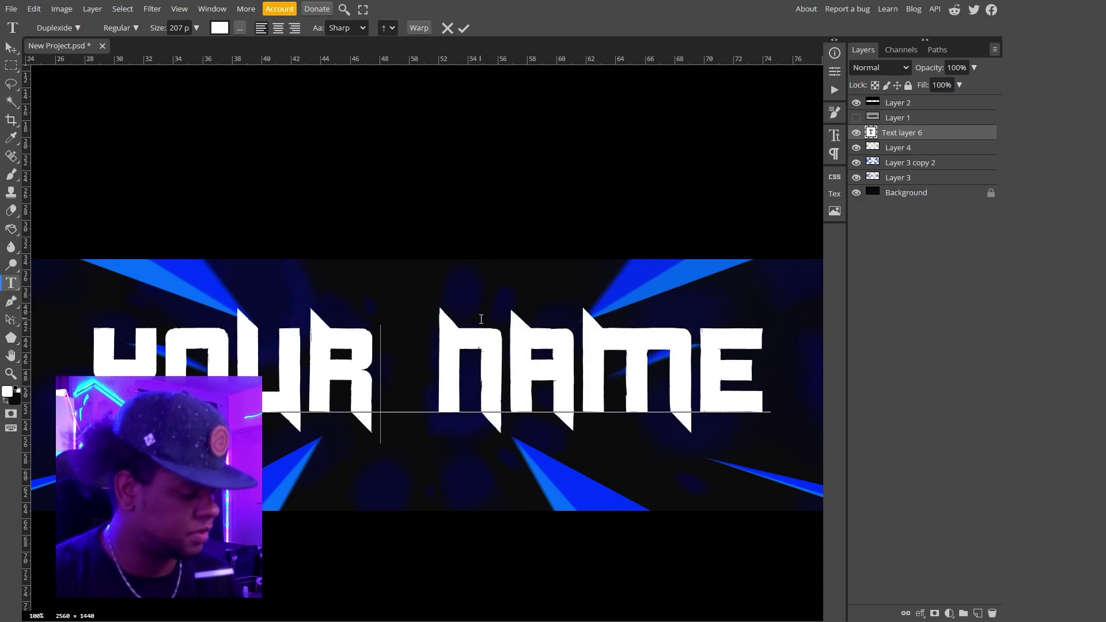
key("ctrl+minus")
key("ctrl+minus")
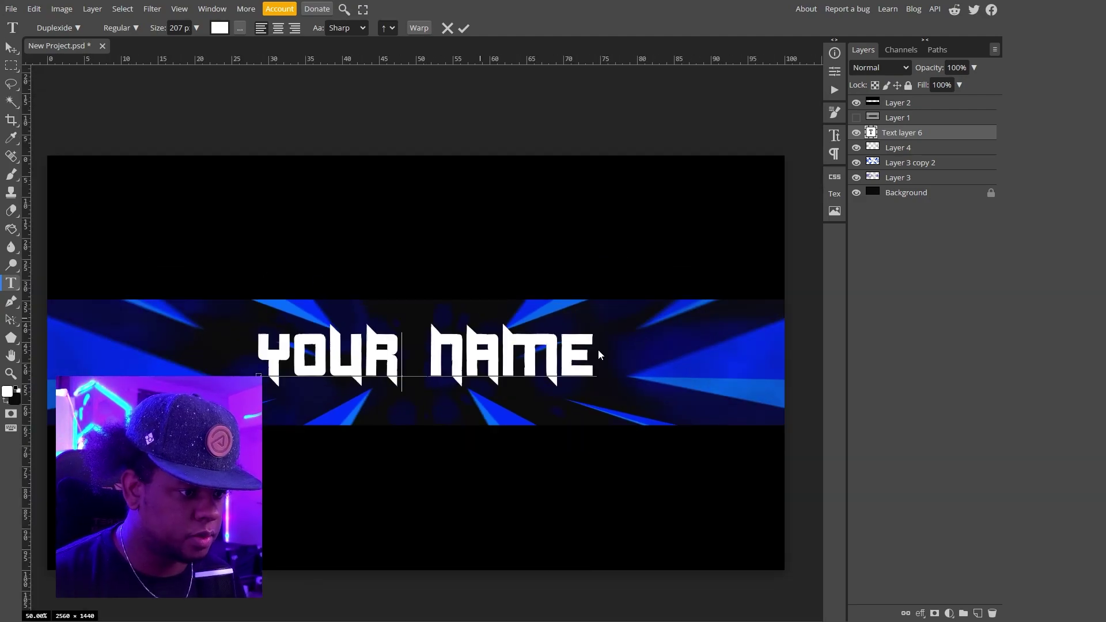
- Apply a Bulge warp to YOUR NAME: -9% bend, 0% horizontal, 9% vertical distortion
left_click_drag(592, 349, 302, 319)
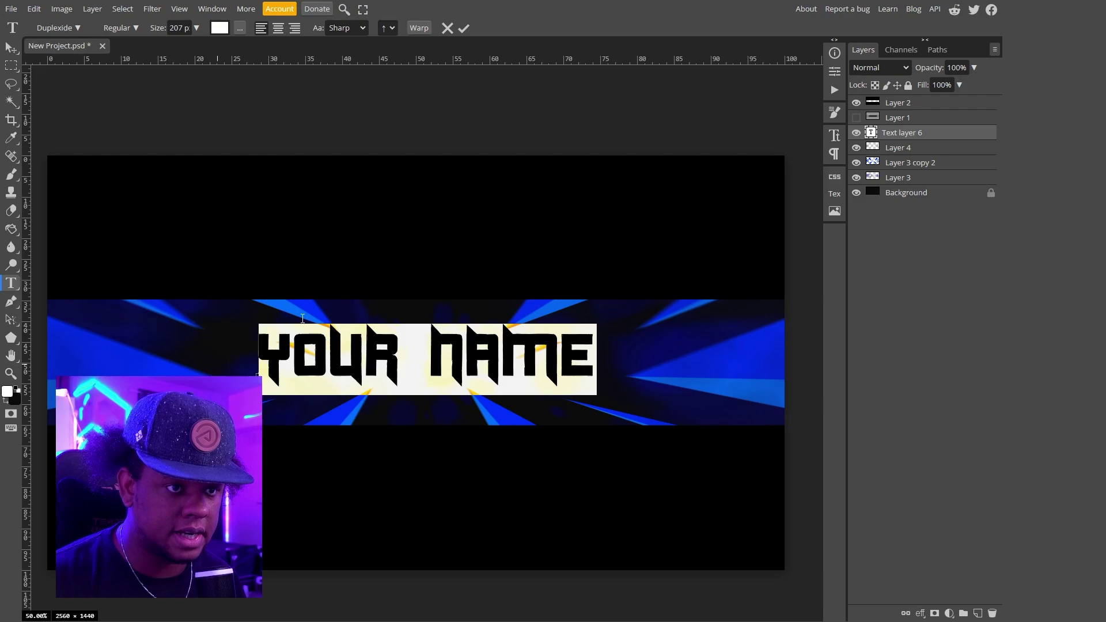
left_click(419, 29)
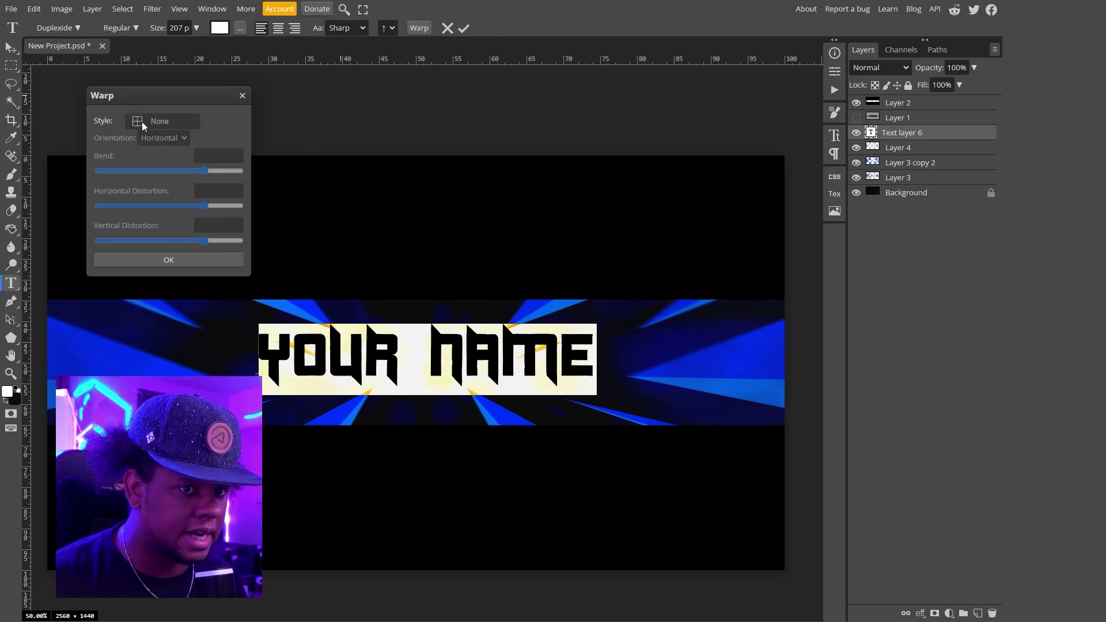
left_click(143, 122)
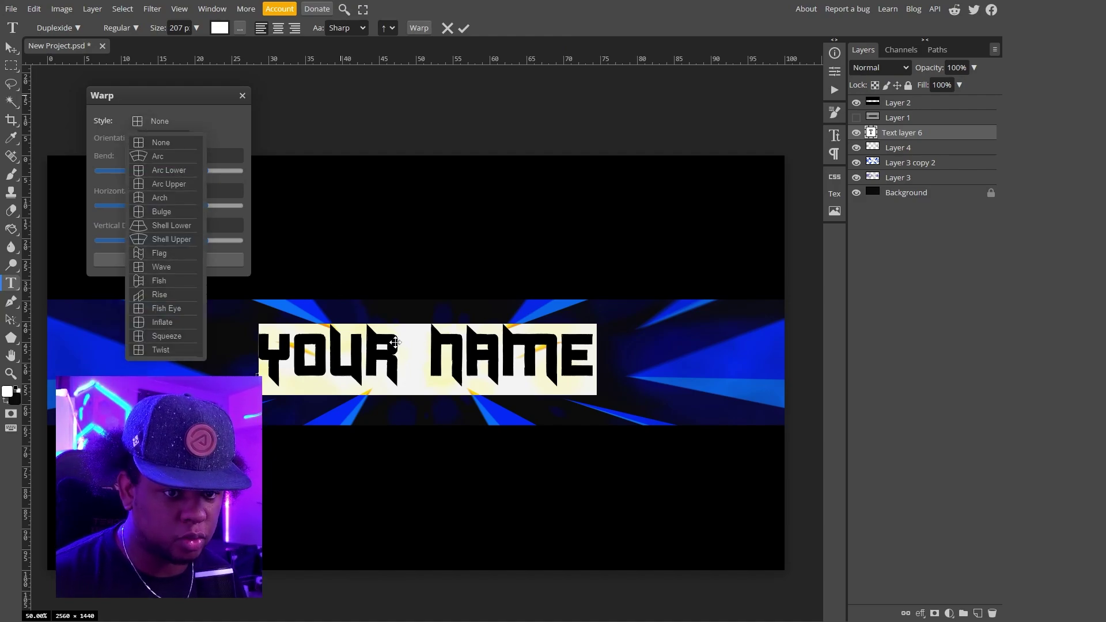
left_click(173, 214)
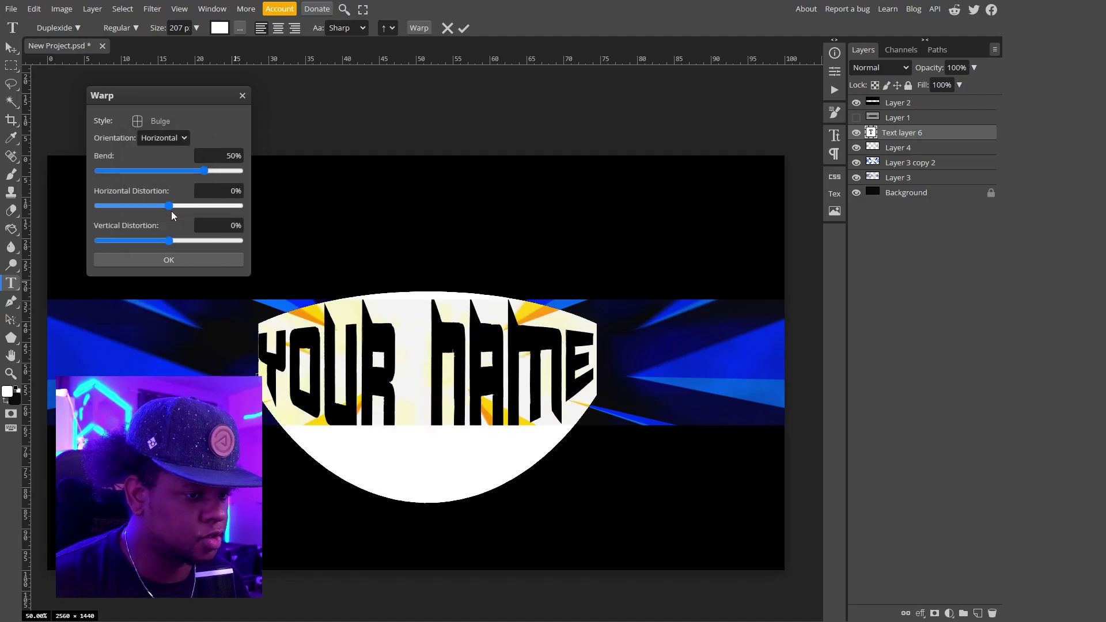
left_click_drag(186, 176, 162, 177)
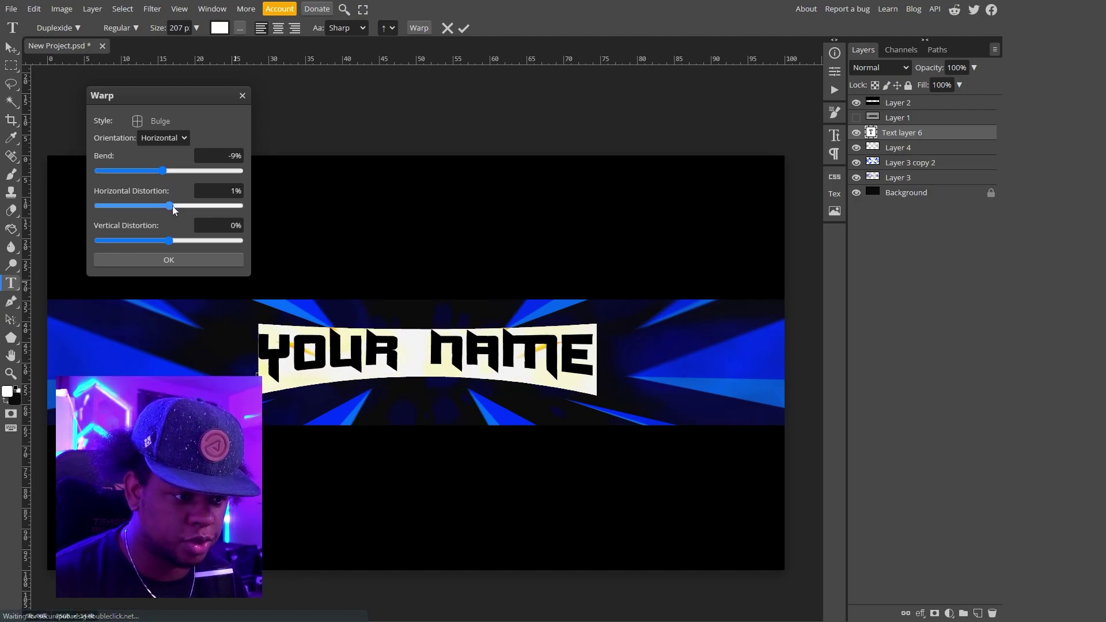
left_click_drag(170, 206, 175, 244)
type("0")
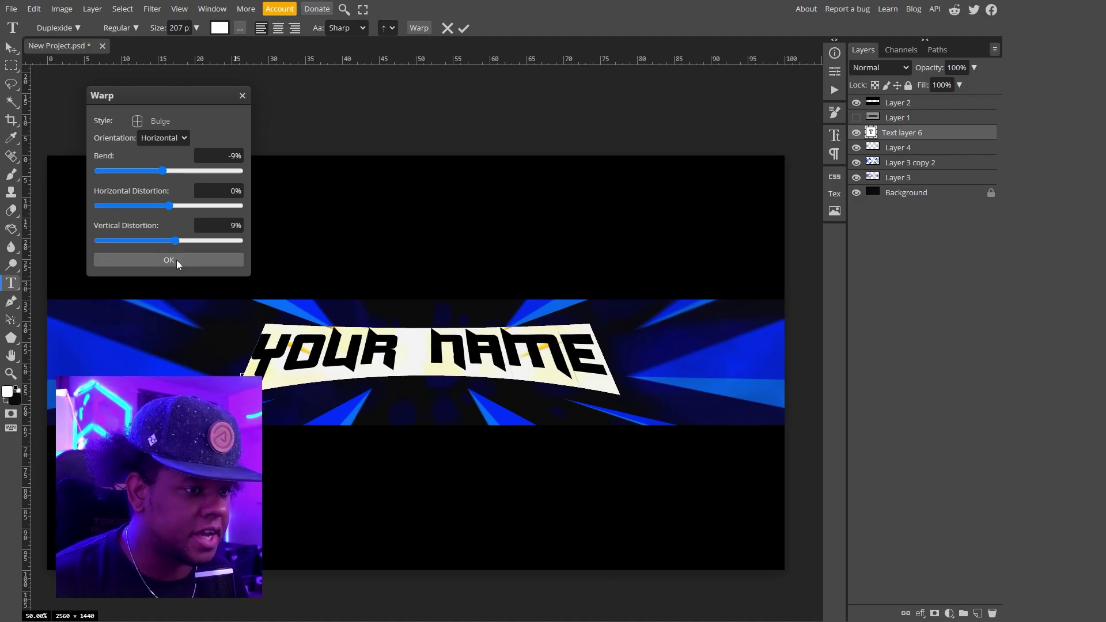
left_click(177, 260)
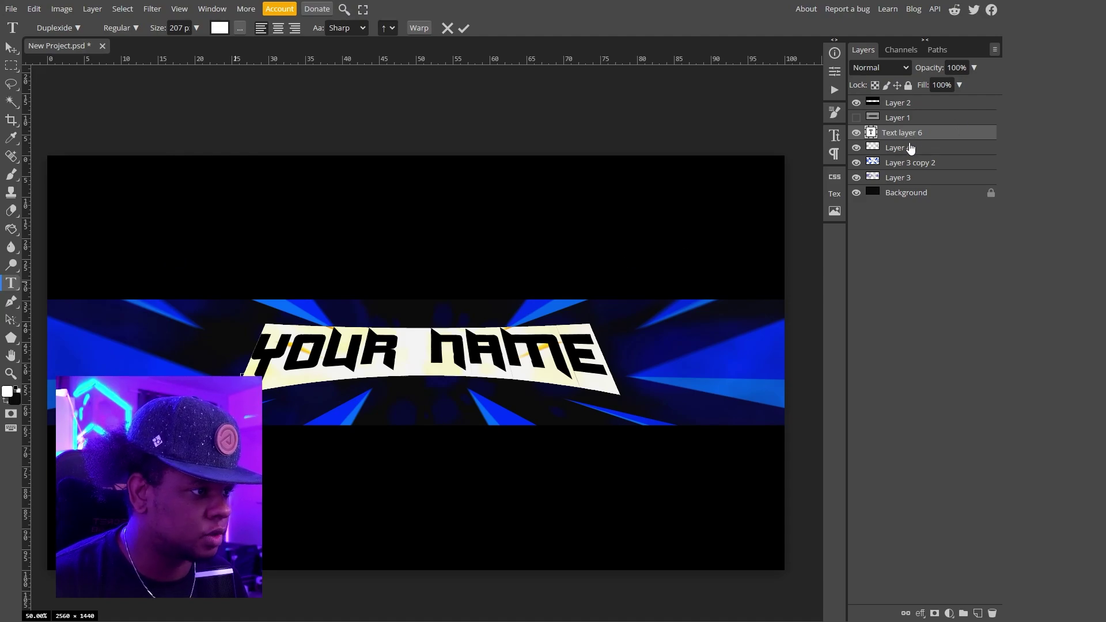
- Commit and nudge the name text, add a drop shadow, then switch the shadow off
left_click(11, 48)
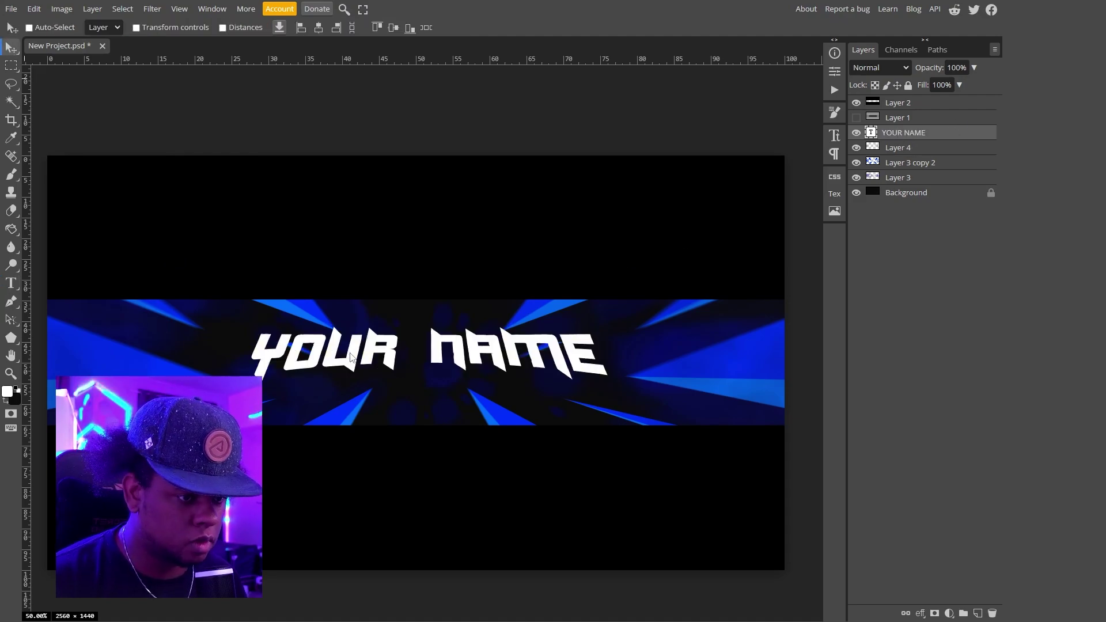
left_click_drag(349, 369, 345, 367)
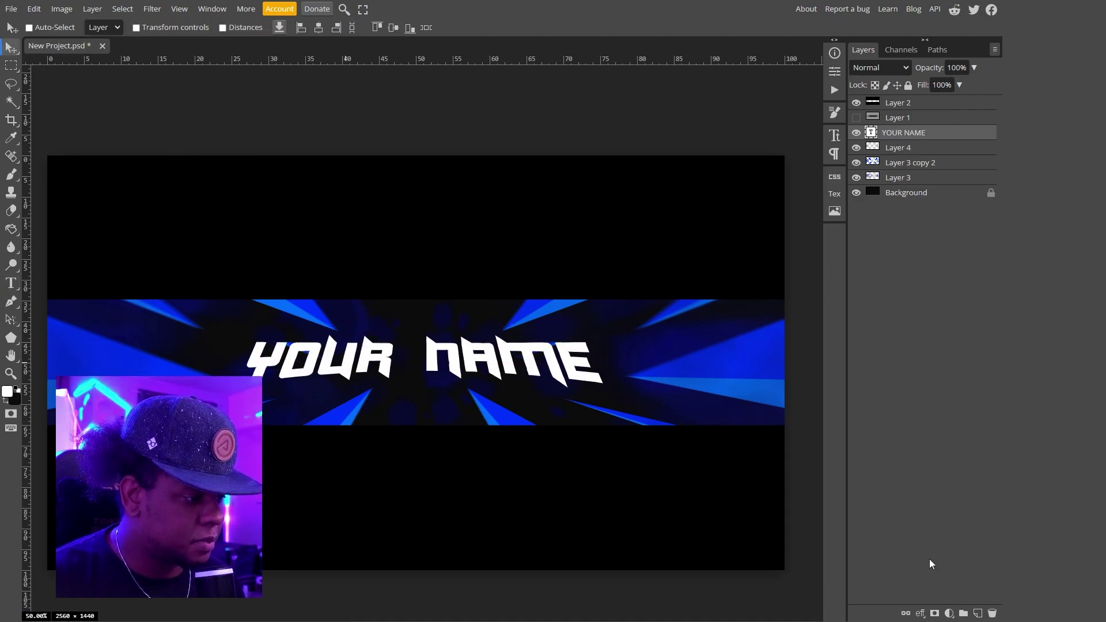
left_click(919, 614)
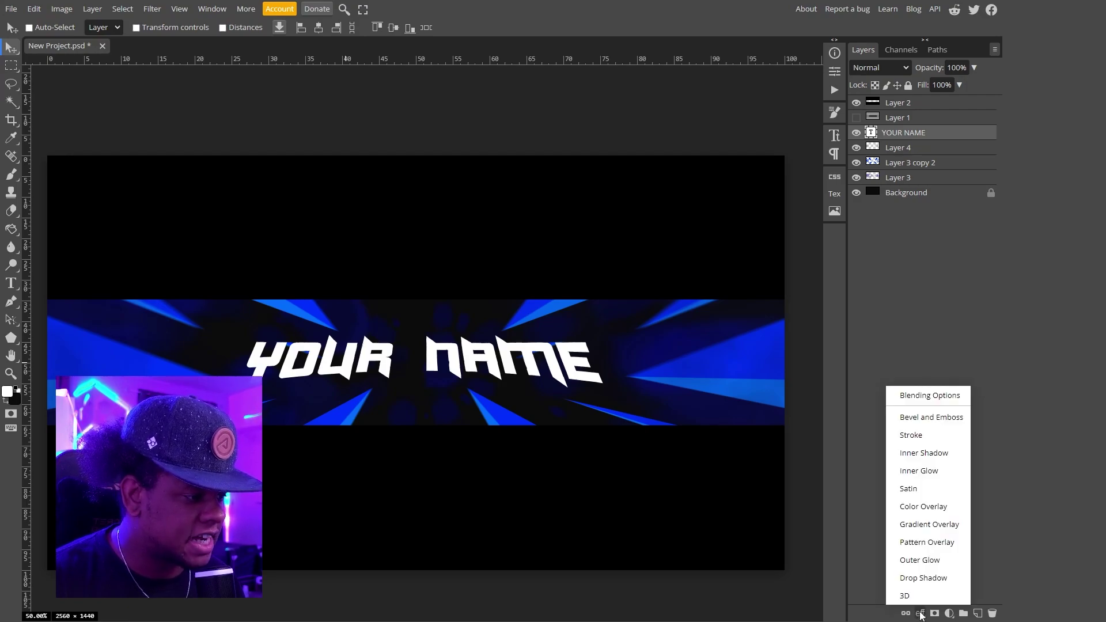
left_click(936, 583)
left_click_drag(251, 98, 642, 64)
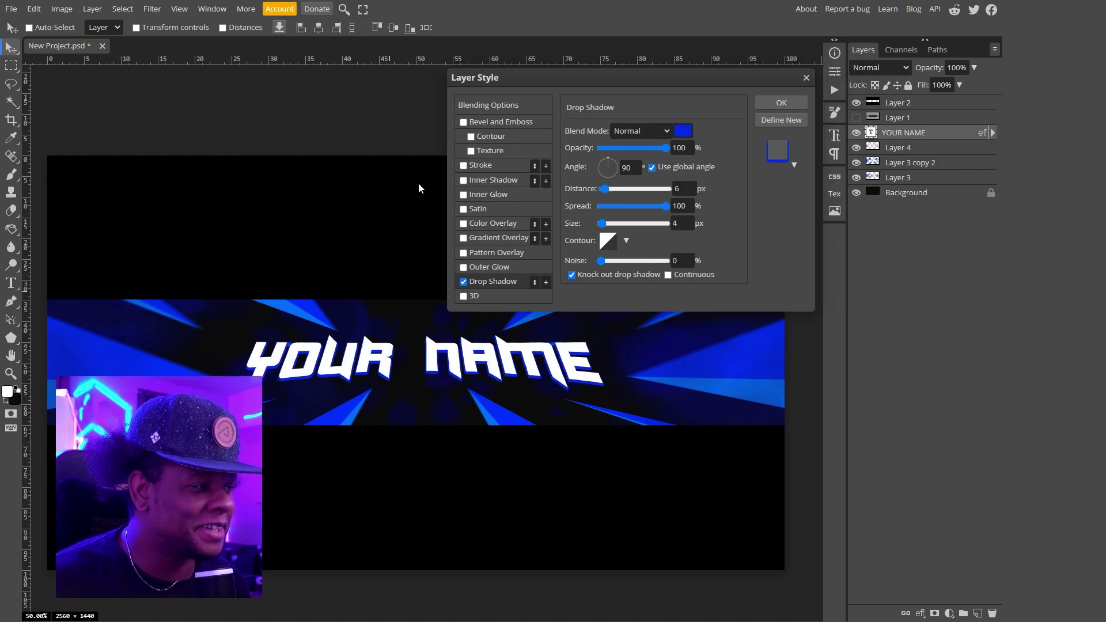
left_click(463, 282)
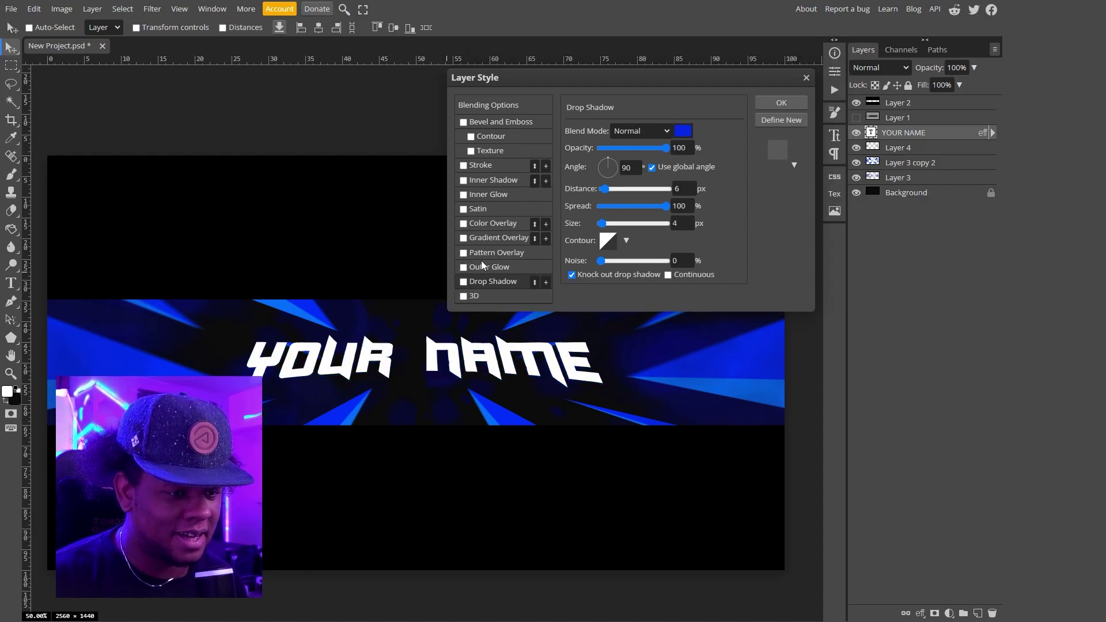
- Enable a blue 3D extrusion: -90° angle, 10 px distance, 15% shrink, 77% darken
left_click(463, 297)
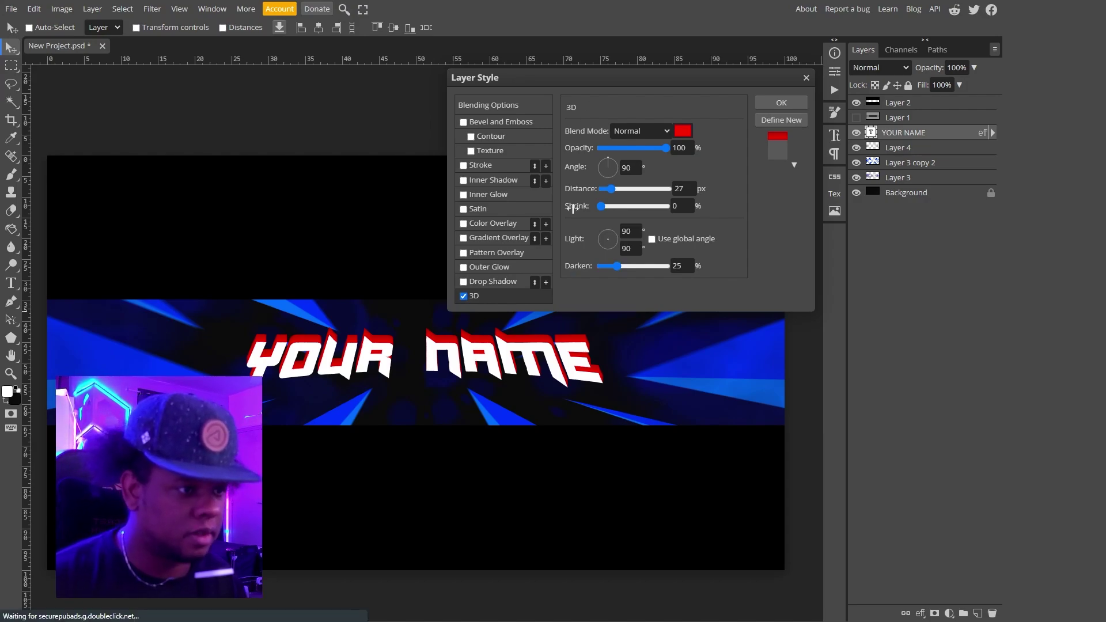
left_click(609, 180)
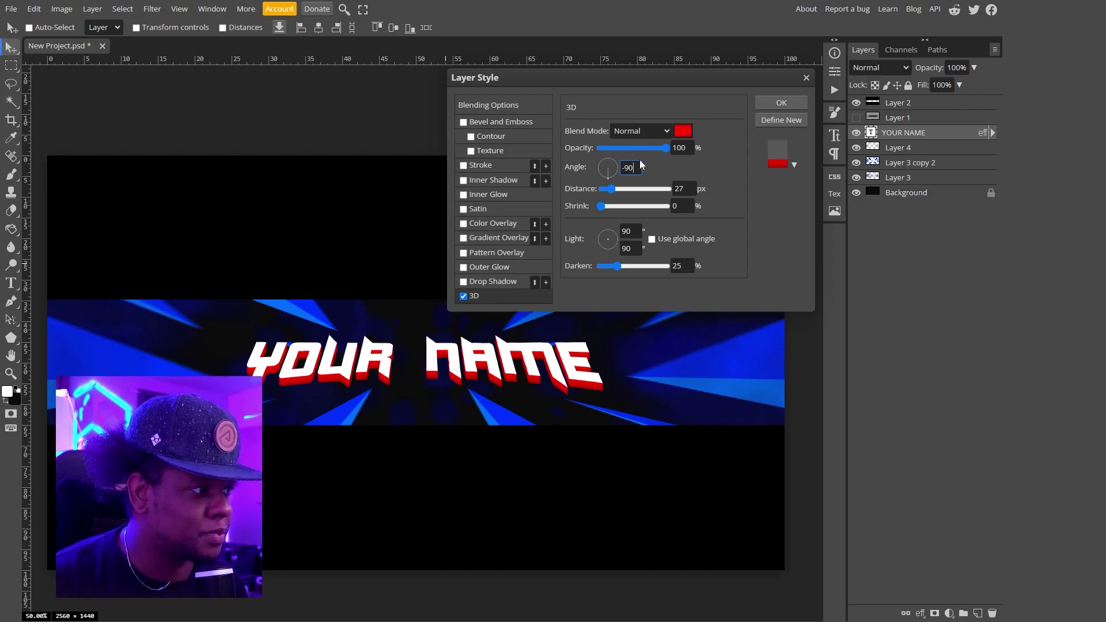
left_click(683, 131)
left_click(77, 354)
key("Return")
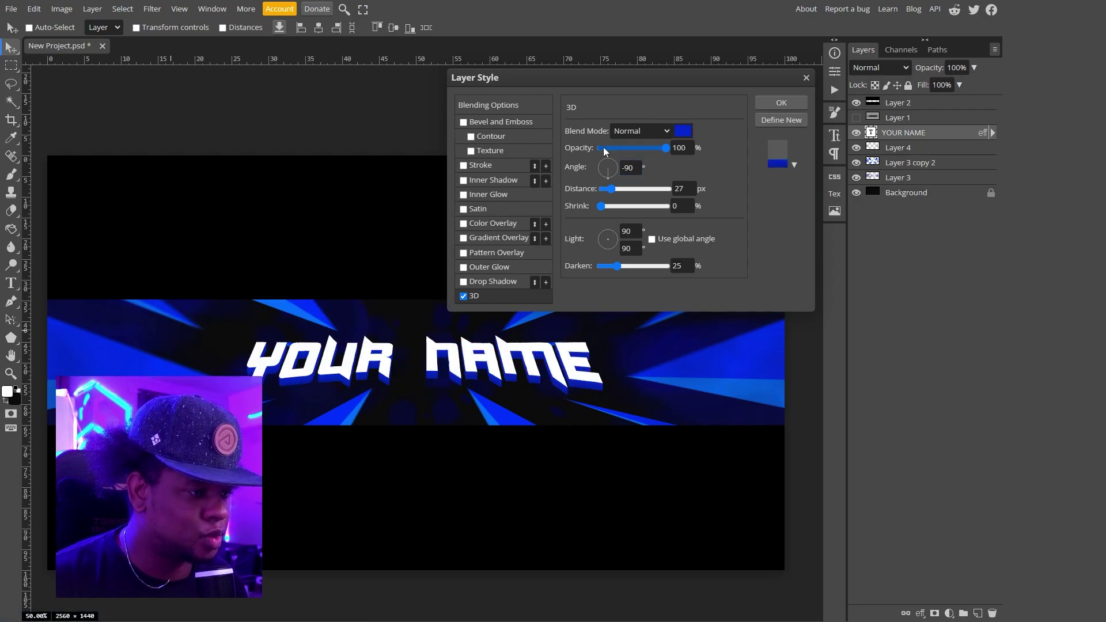
mouse_move(601, 207)
left_mouse_down()
mouse_move(611, 207)
mouse_move(605, 189)
left_mouse_up()
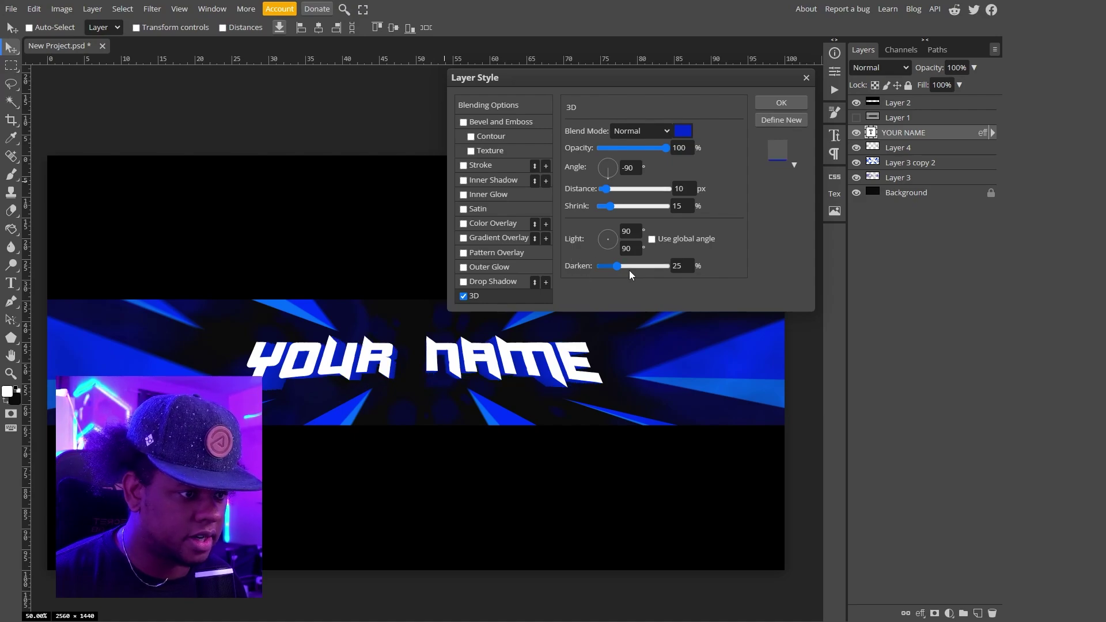
left_click_drag(630, 270, 652, 272)
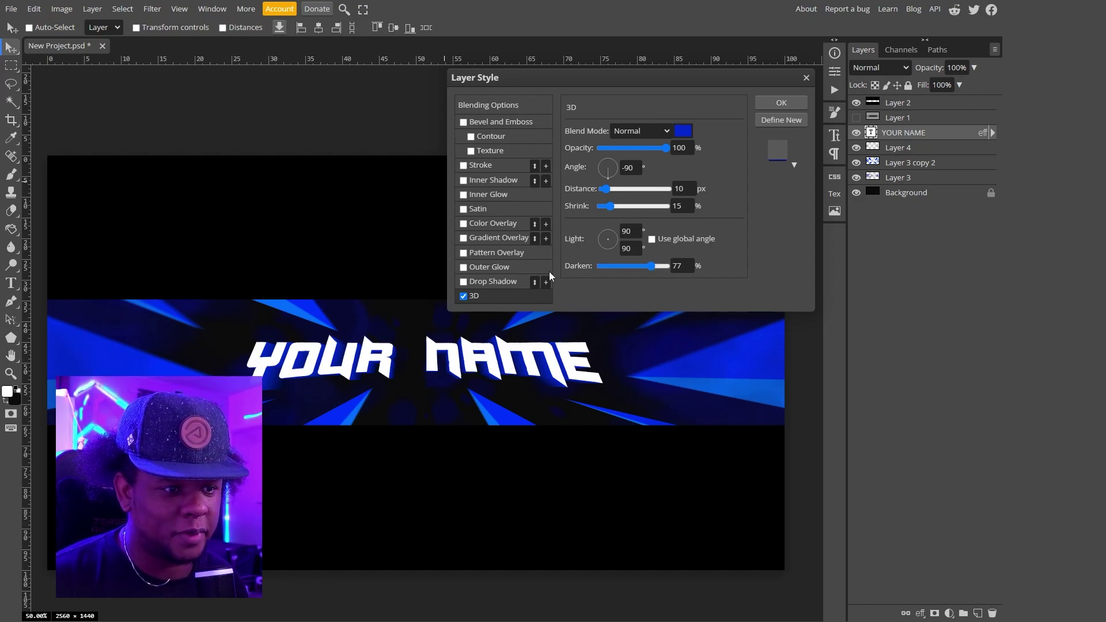
- Turn on a black Multiply drop shadow at 33% opacity, 28 px distance, 29 px size
left_click(464, 282)
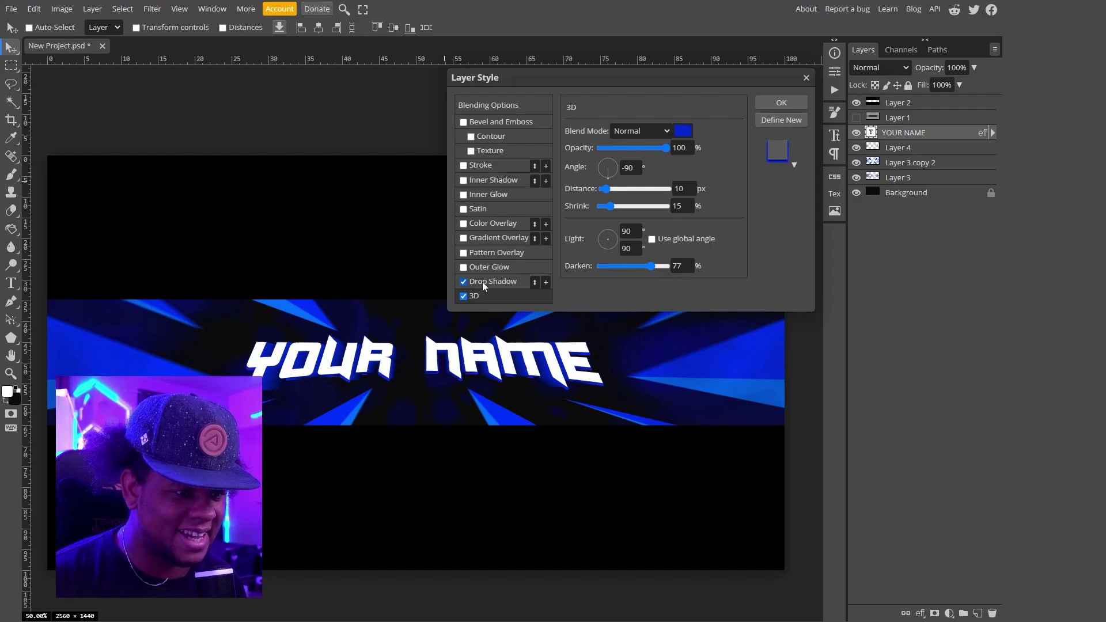
left_click(485, 282)
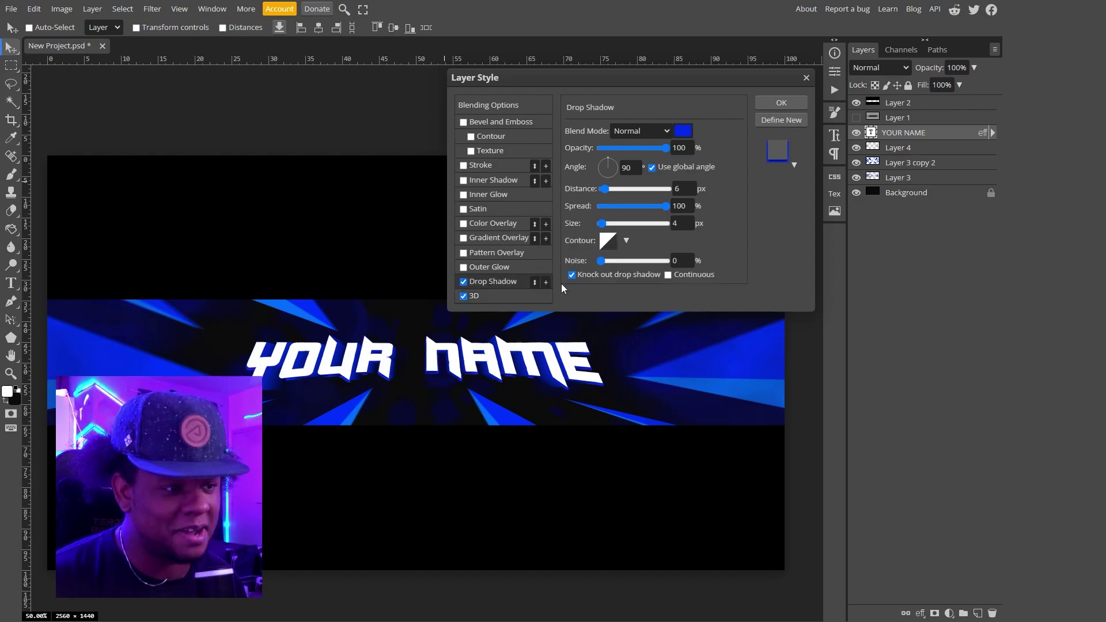
left_click(684, 132)
left_click(259, 343)
left_click(380, 373)
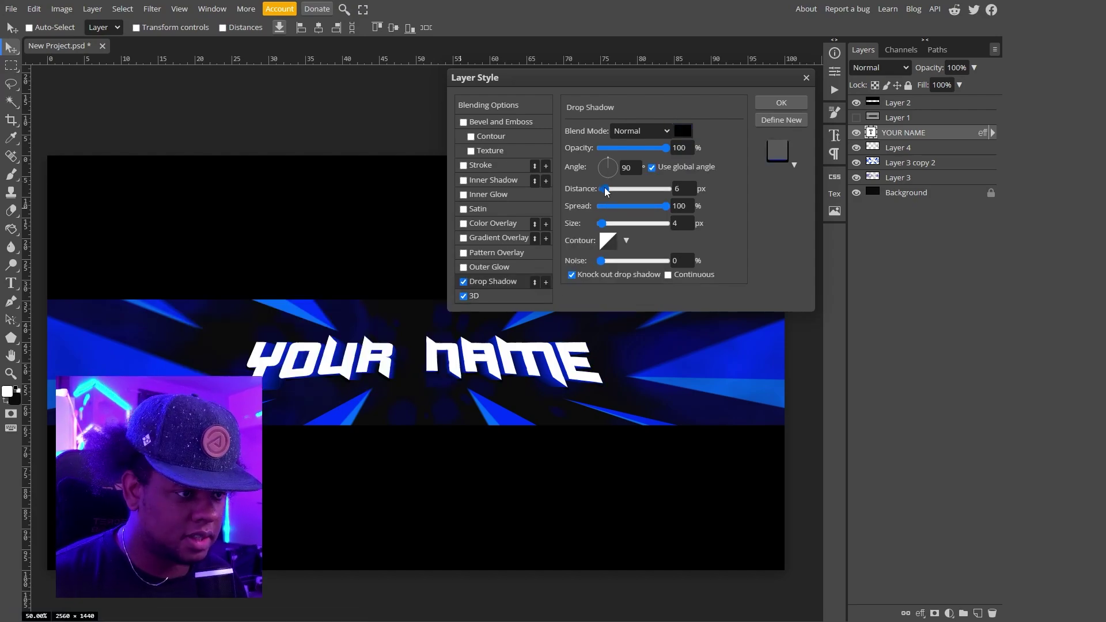
left_click_drag(606, 192, 611, 227)
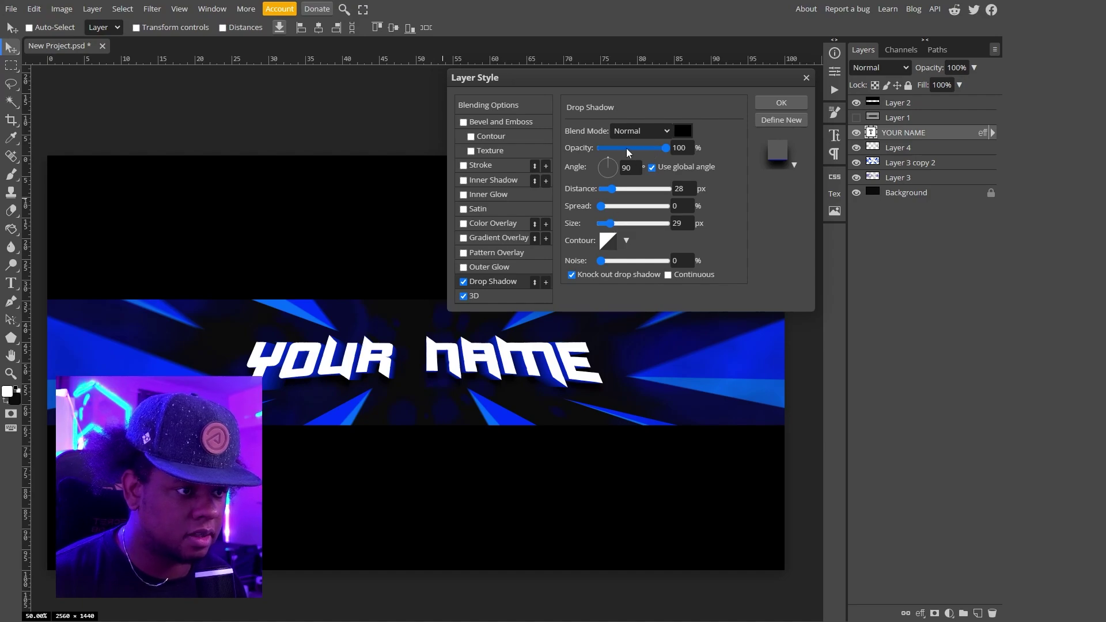
left_click(654, 130)
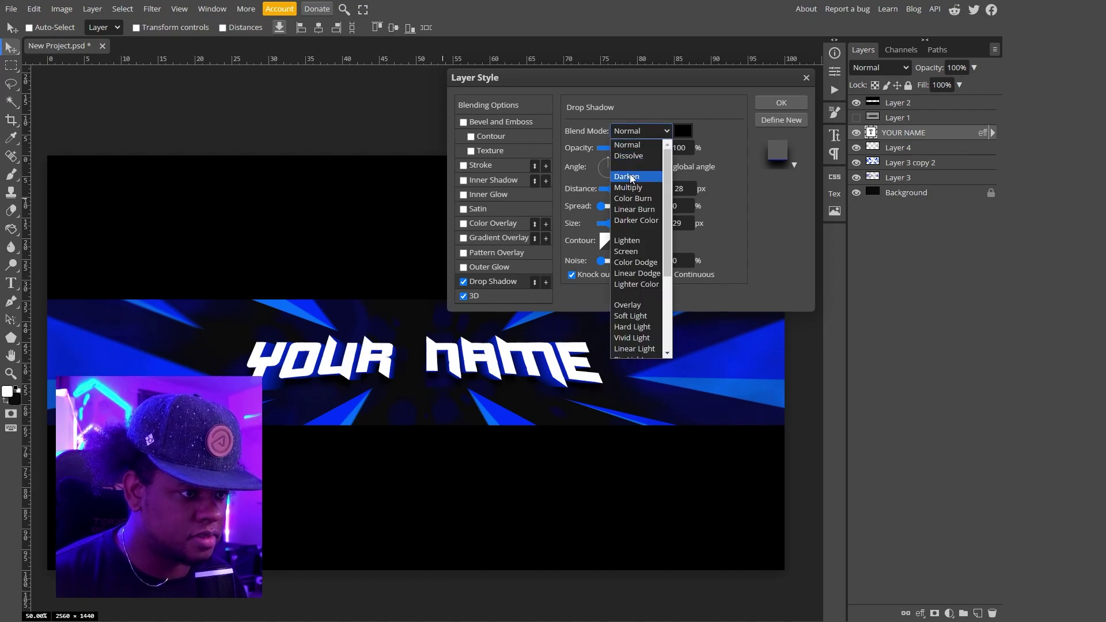
left_click(628, 146)
left_click(627, 148)
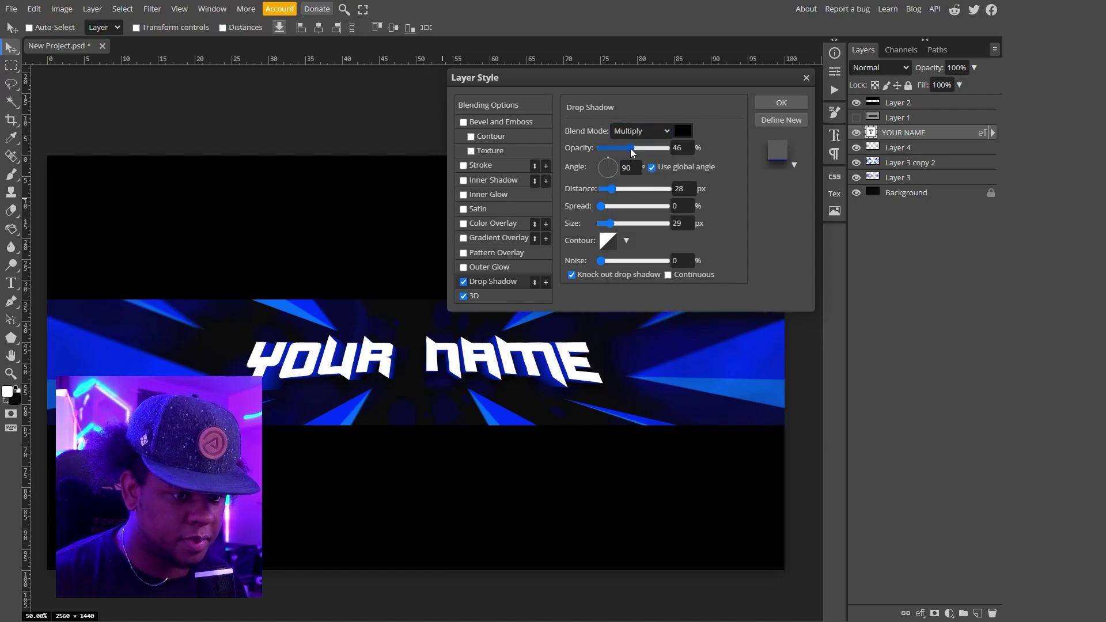
left_click_drag(627, 148, 622, 149)
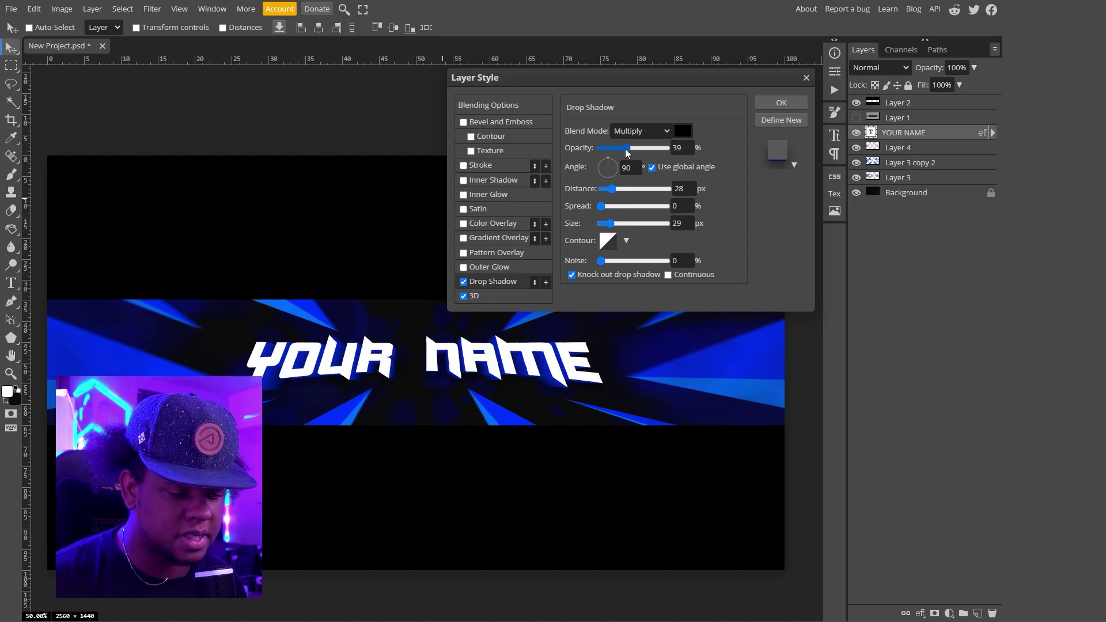
- Add a blue Linear Dodge outer glow at 24% opacity and 36 px size
left_click(464, 267)
left_click(574, 180)
left_click(318, 199)
left_click_drag(323, 242, 323, 270)
left_click(421, 207)
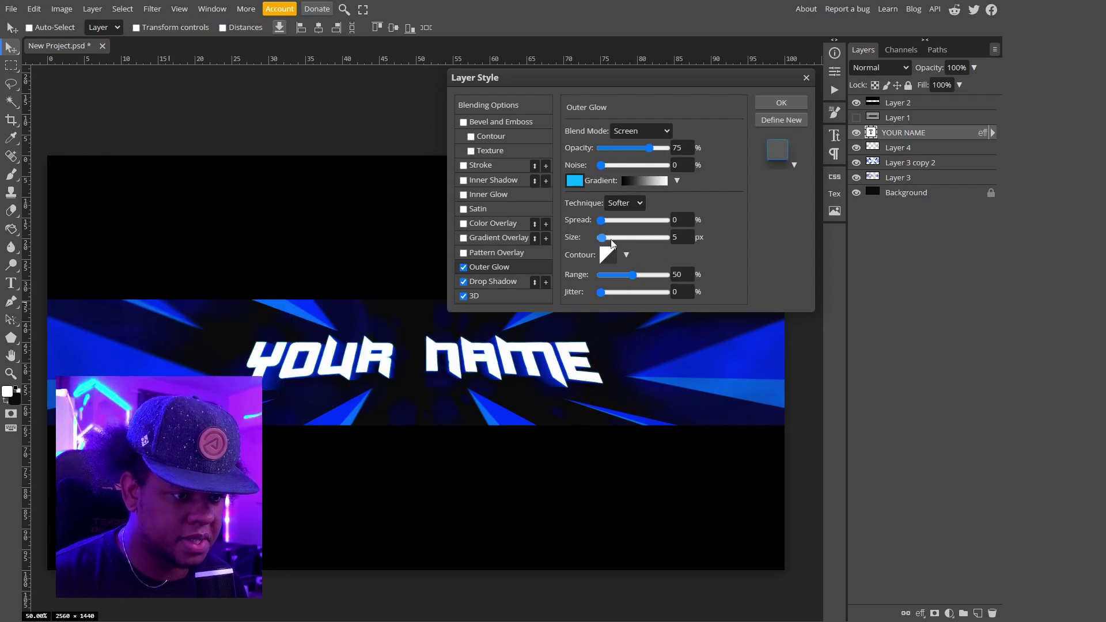
left_click_drag(601, 236, 611, 237)
left_click(641, 131)
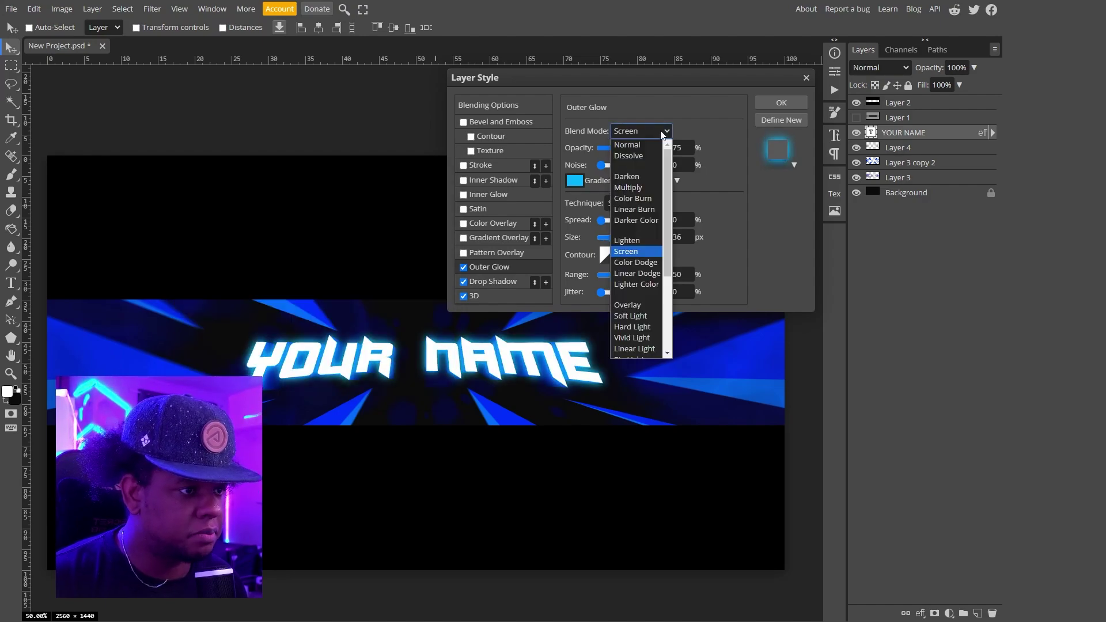
left_click(643, 278)
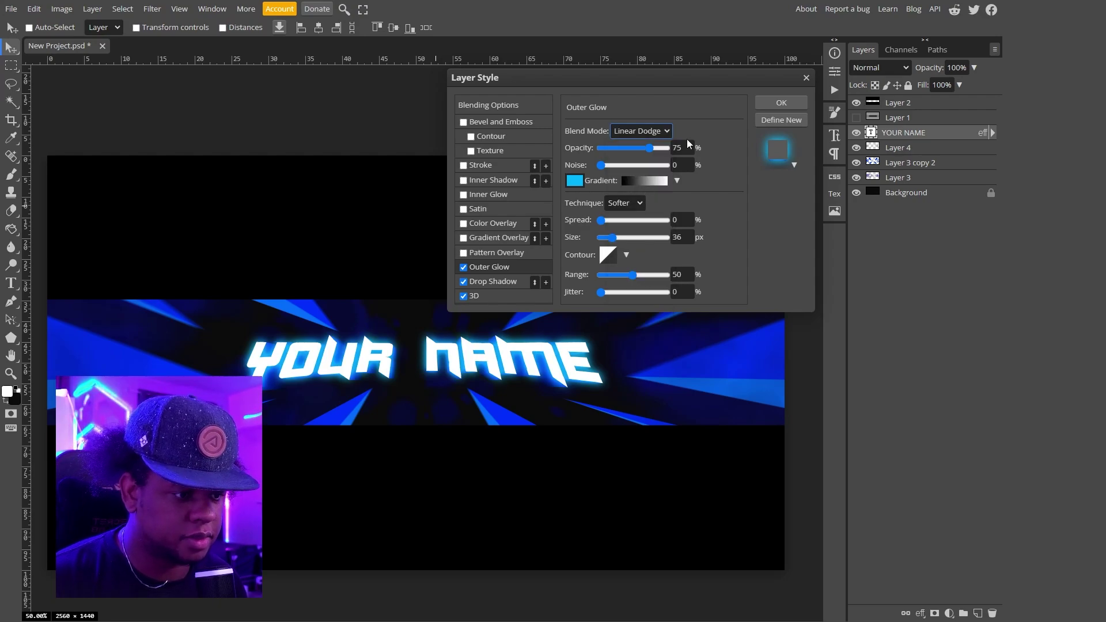
left_click_drag(606, 147, 603, 147)
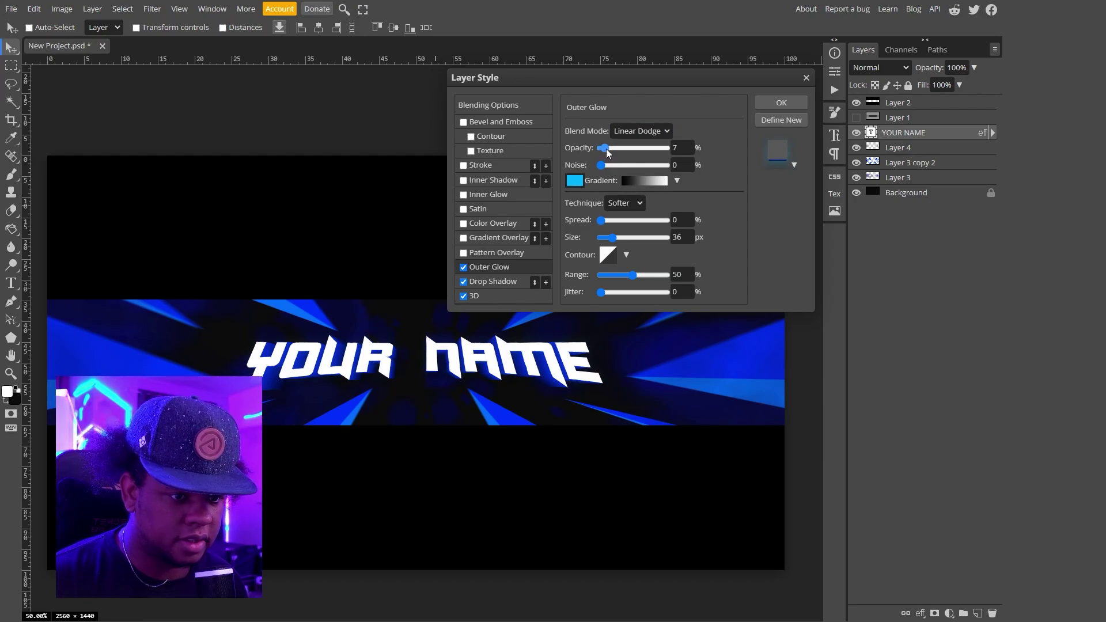
left_click_drag(608, 151, 609, 149)
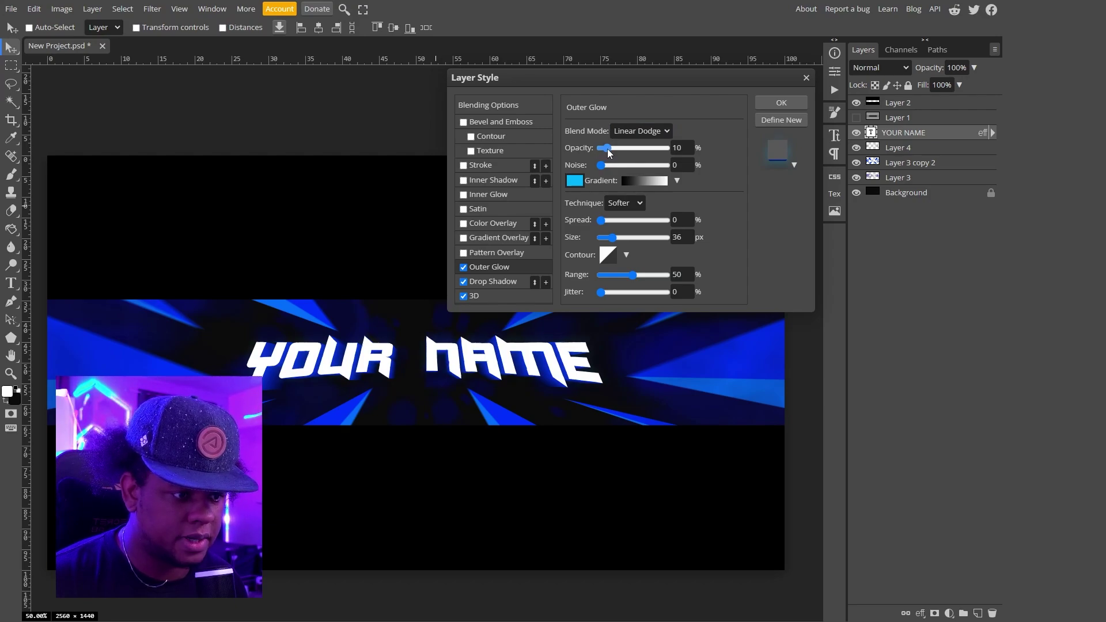
left_click(576, 183)
left_click(324, 262)
left_click_drag(610, 148, 617, 149)
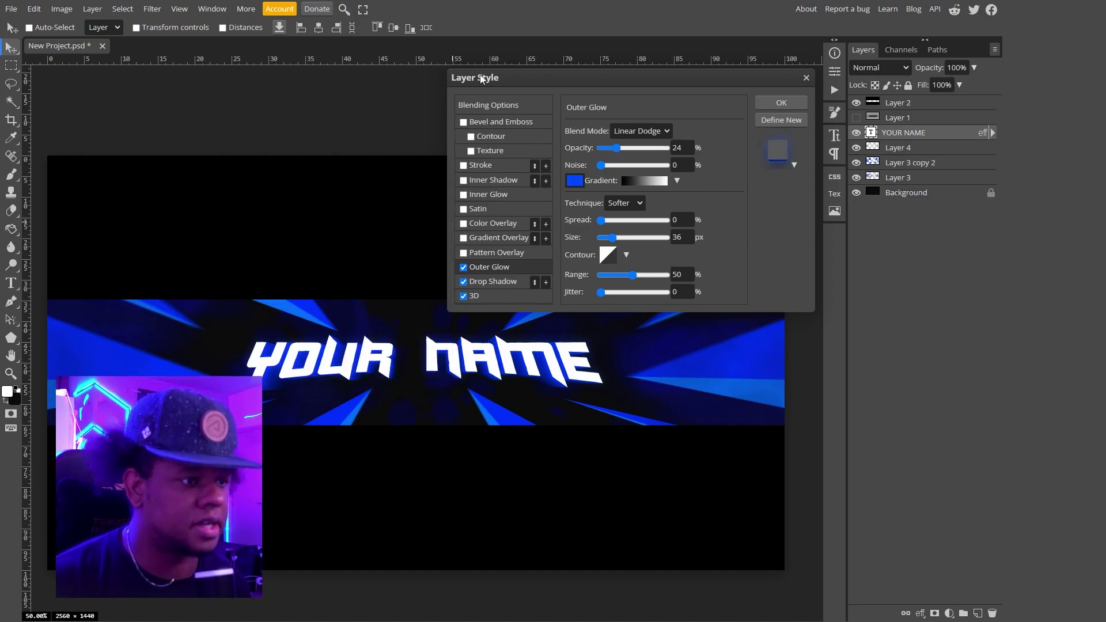
- Add a Chisel Soft bevel of size 2 with a dark blue shadow, and apply the style
left_click(464, 123)
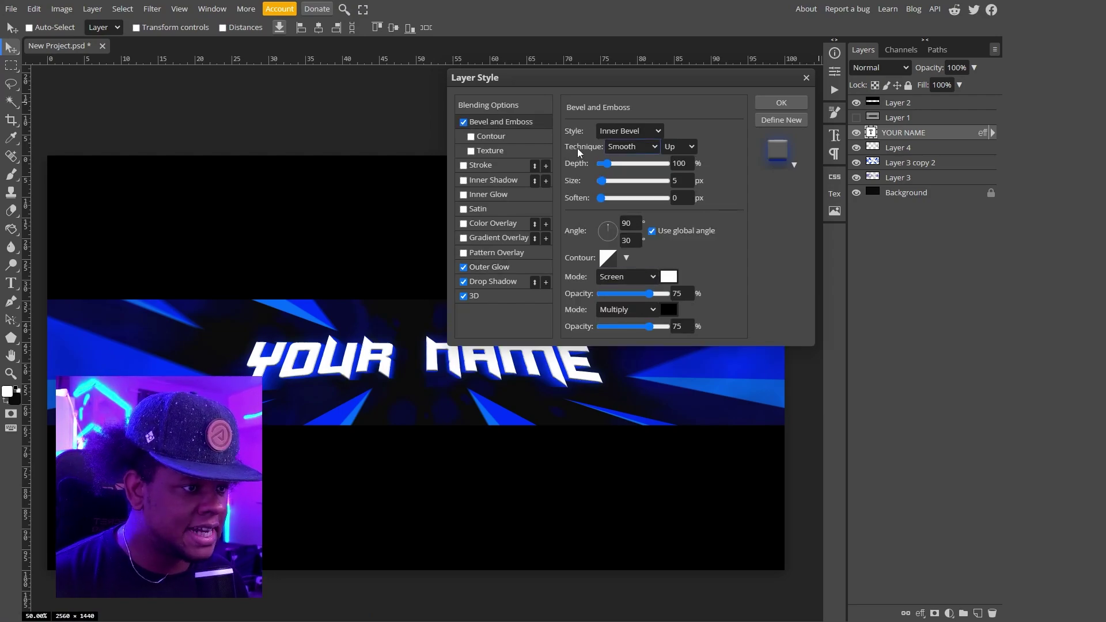
left_click(645, 146)
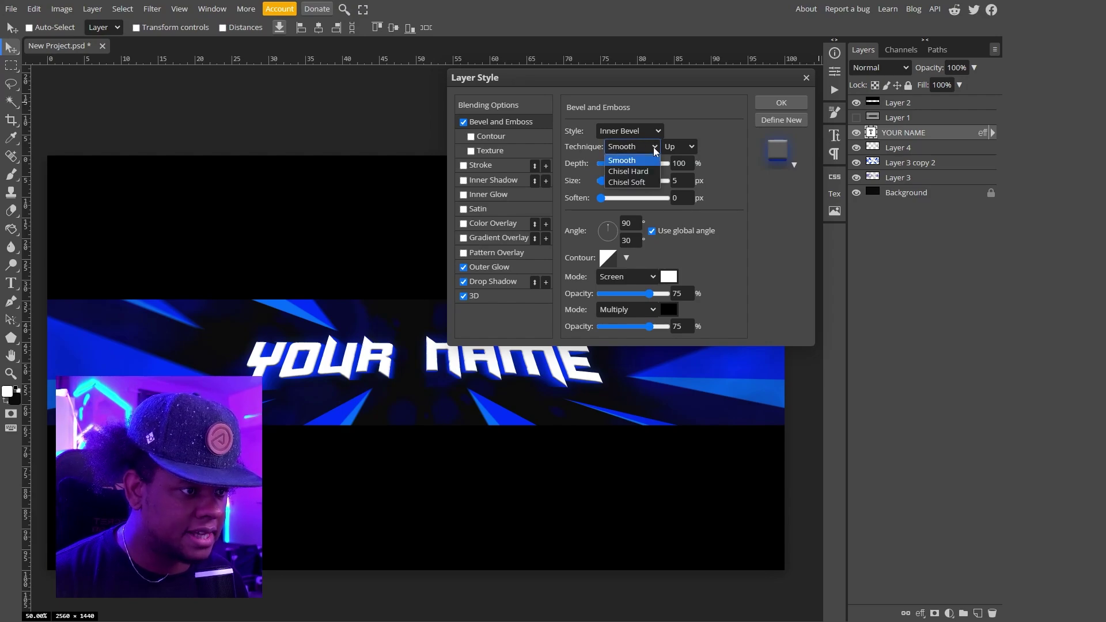
left_click(644, 182)
left_click(679, 181)
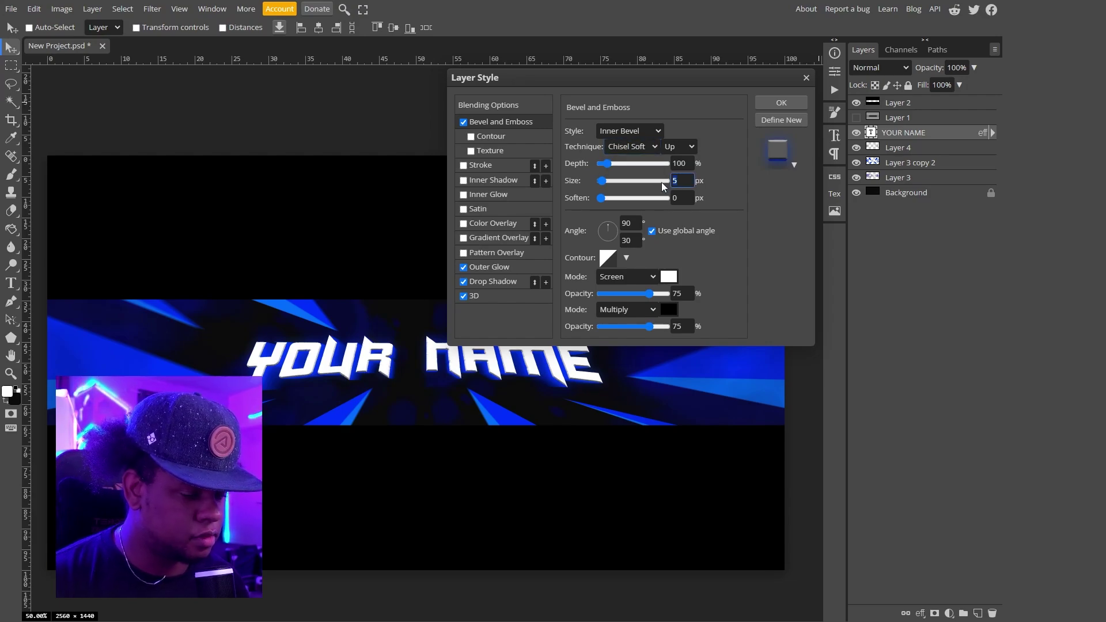
type("2")
left_click(669, 309)
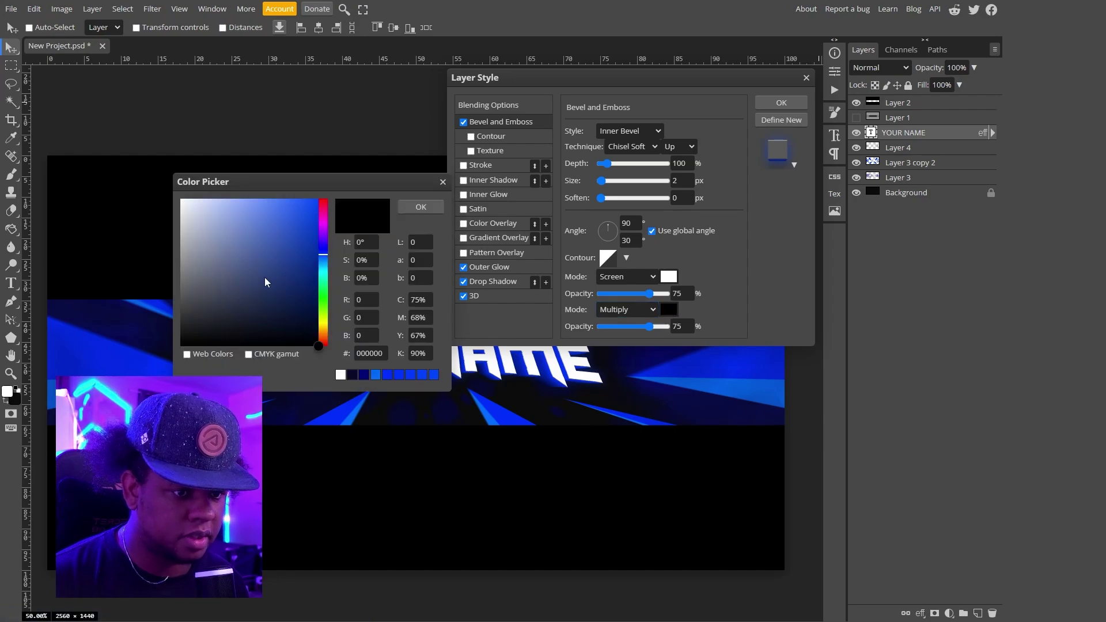
left_click(309, 334)
left_click(420, 208)
key("Return")
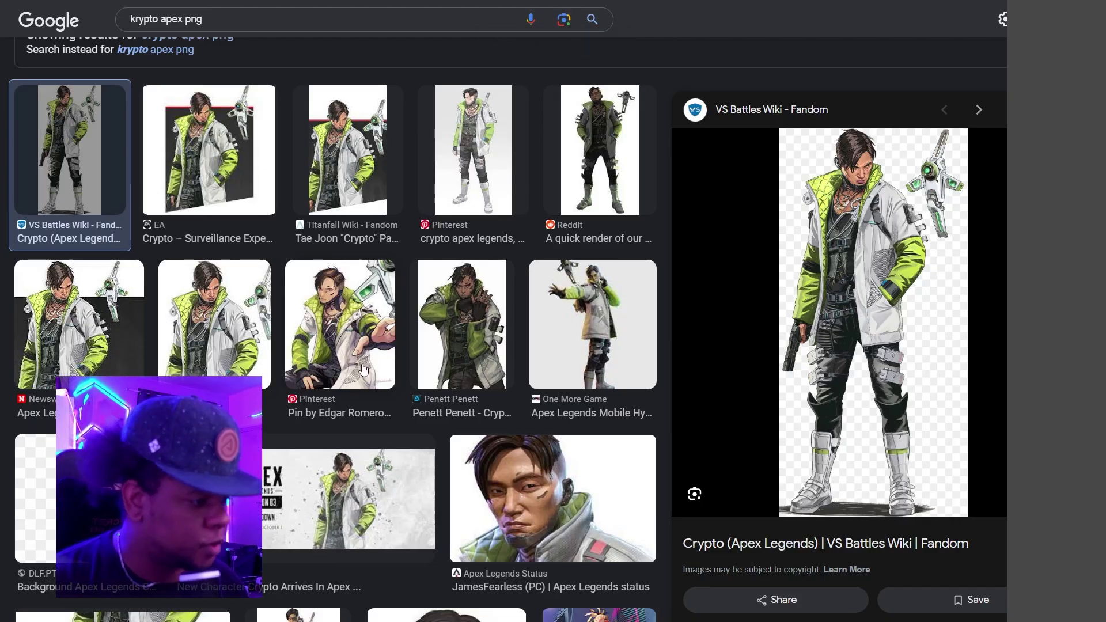
- Copy the full-body Crypto render from the VS Battles Wiki image result
right_click(838, 276)
left_click(876, 396)
- Paste the Crypto render into the banner, move it down, and place it below YOUR NAME
key("ctrl+Tab")
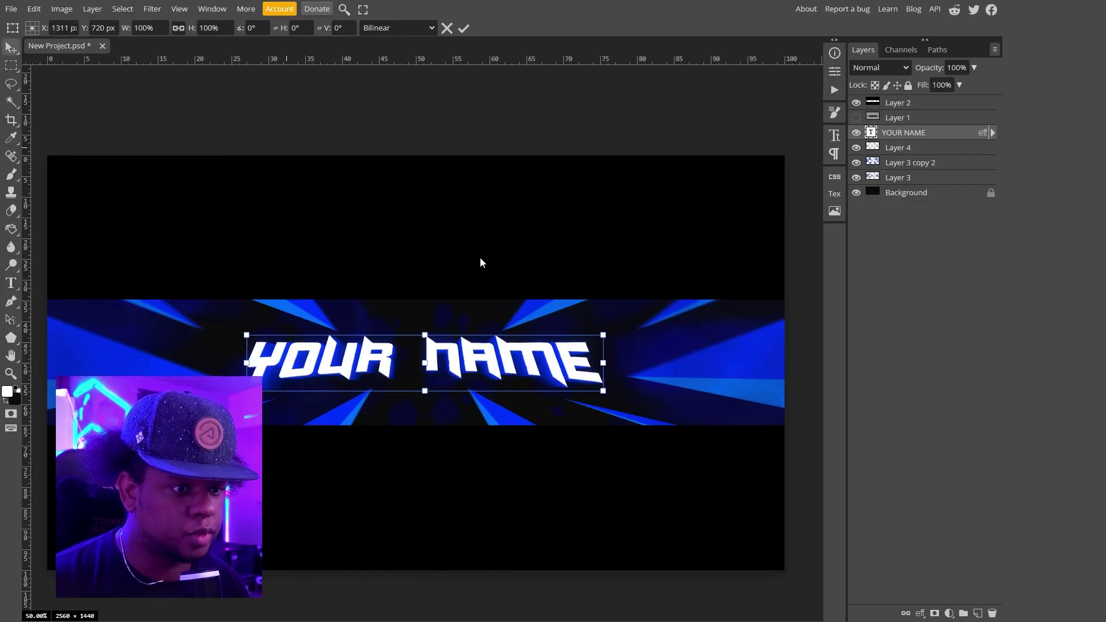
key("Return")
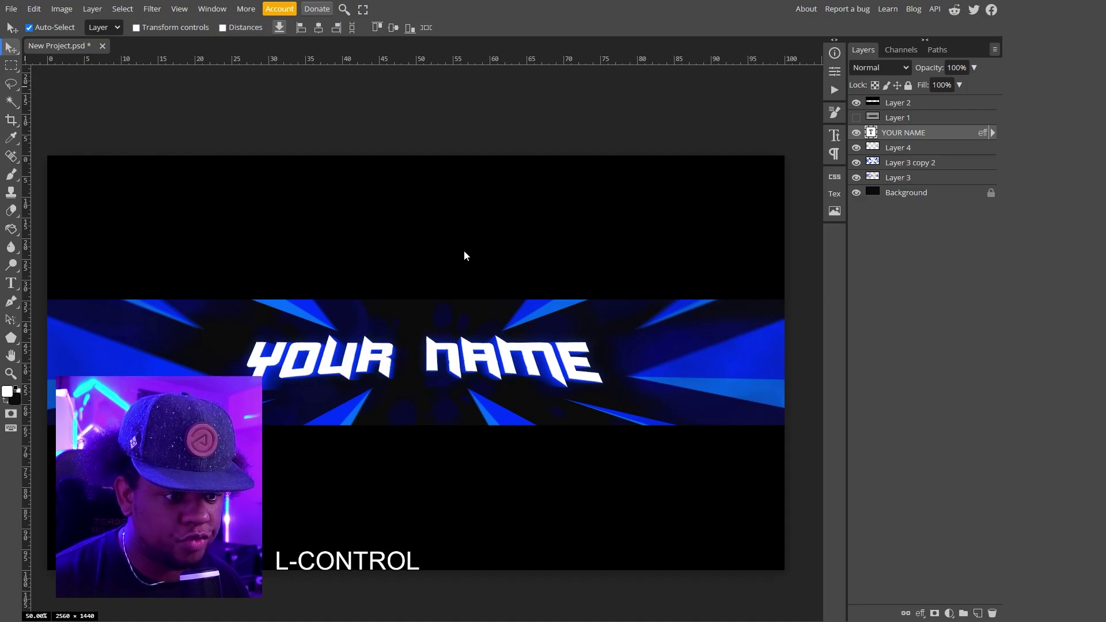
key("ctrl+v")
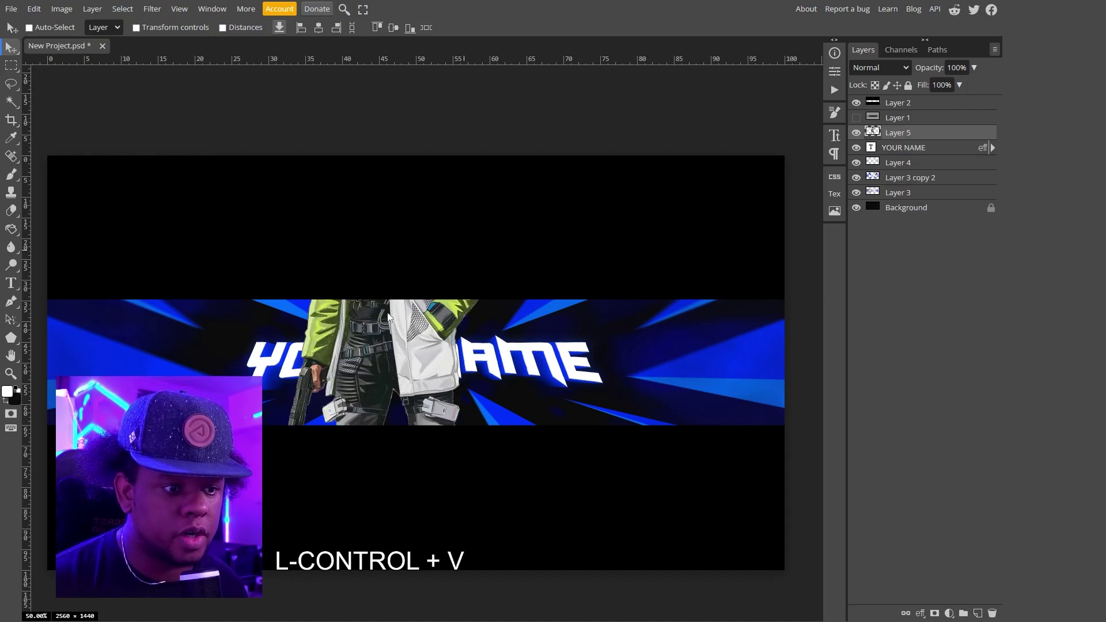
left_click_drag(396, 310, 413, 358)
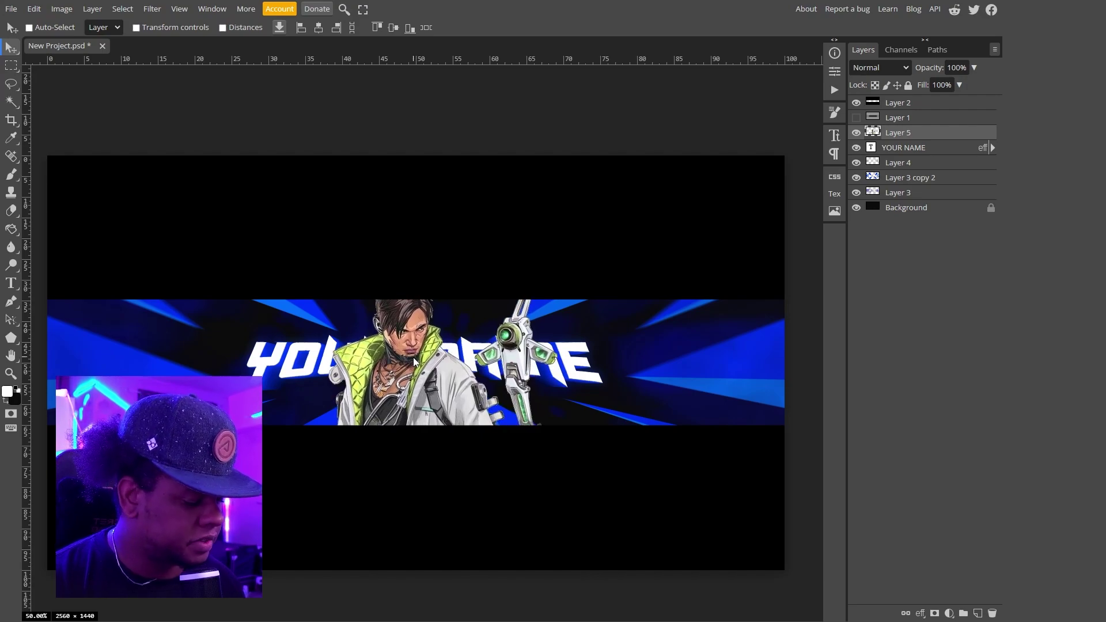
left_click_drag(908, 138, 907, 157)
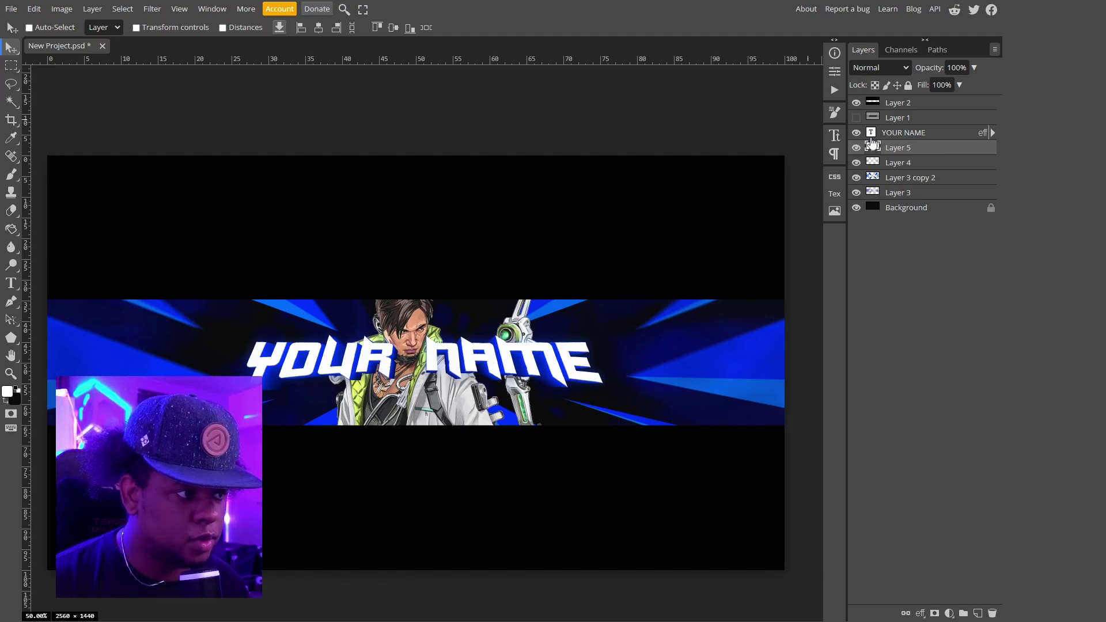
- Widen the gap between YOUR and NAME and centre-align the text
left_click(870, 138)
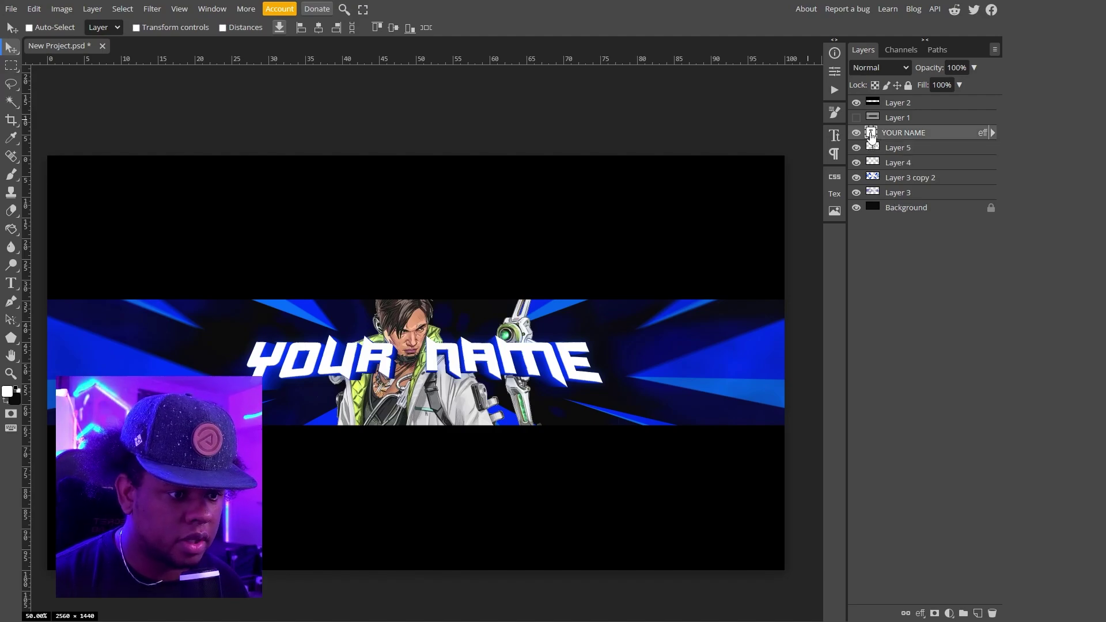
double_click(871, 137)
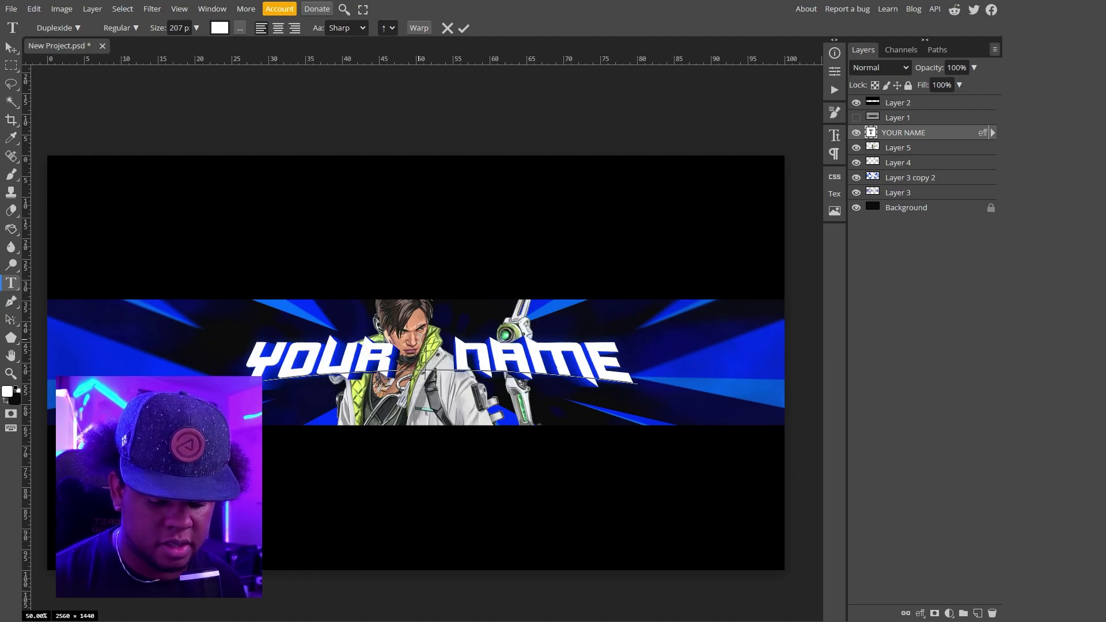
left_click(278, 30)
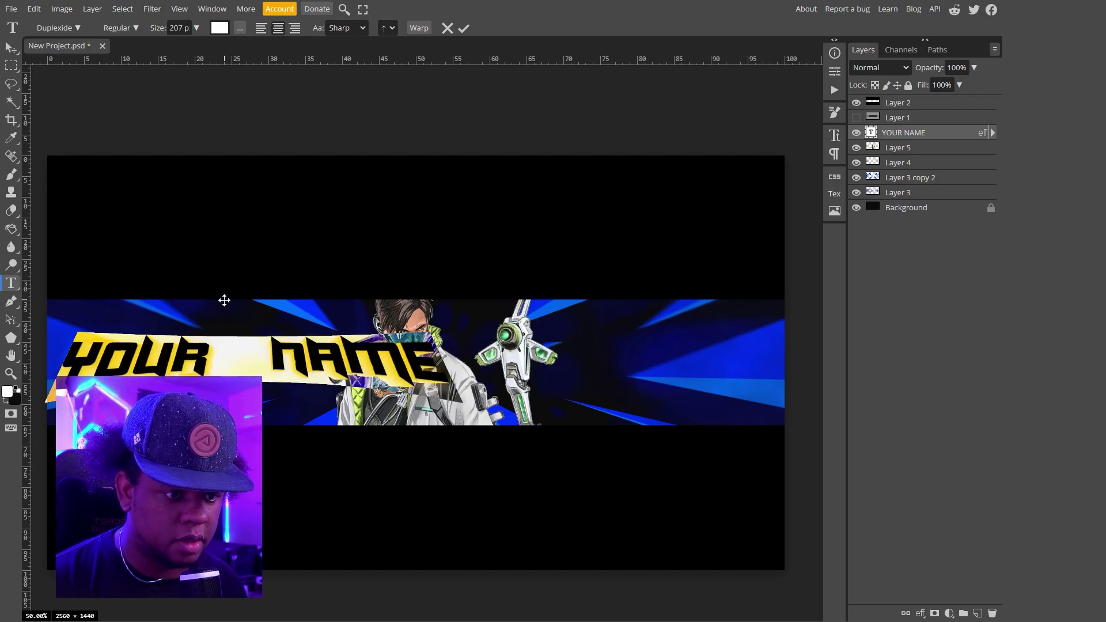
left_click(902, 149)
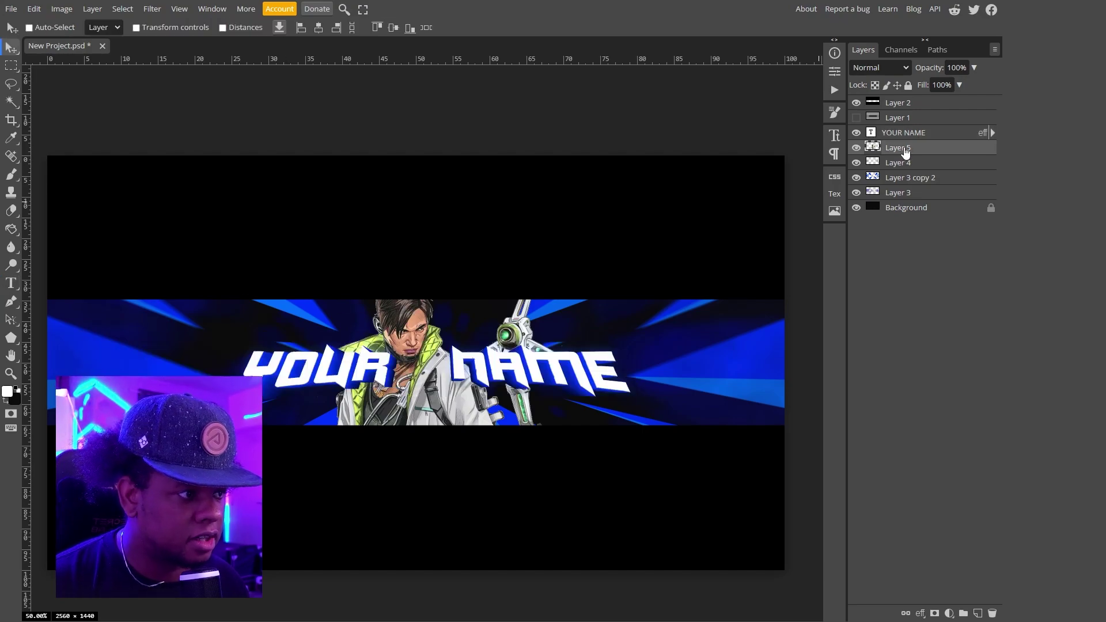
- Move the character layer above the name text and scale it to about 81.64%
left_click_drag(903, 153, 908, 131)
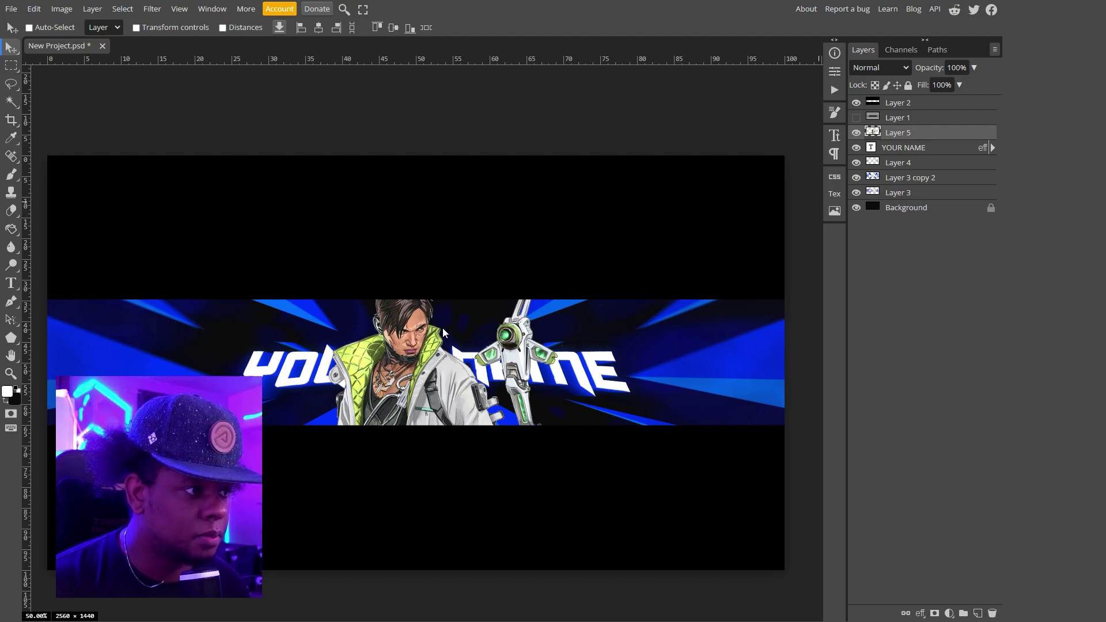
key("ctrl+t")
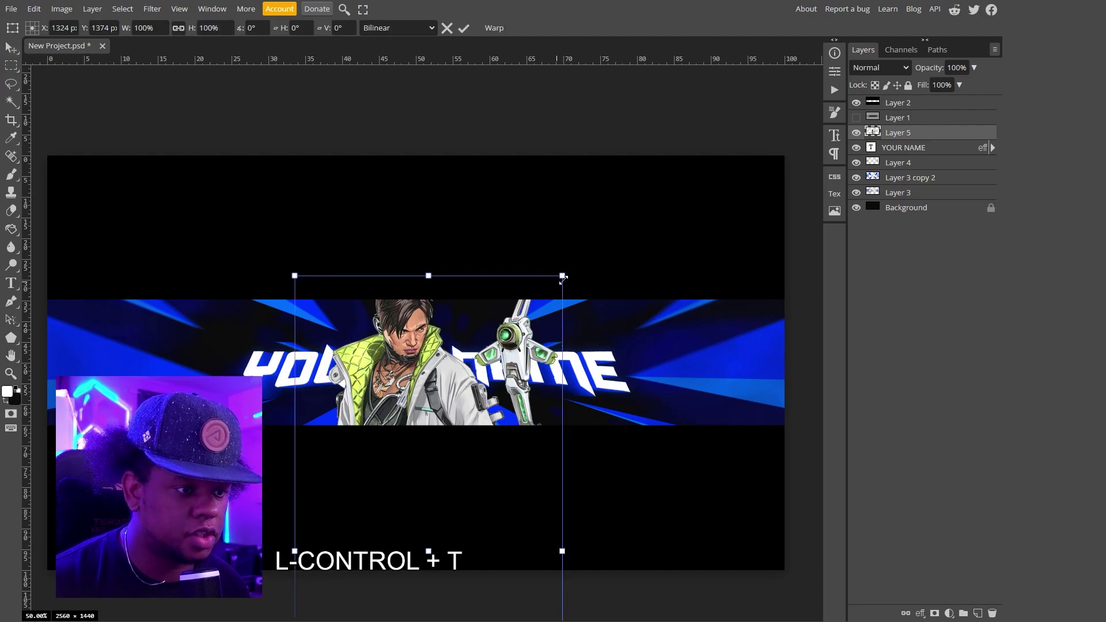
left_click_drag(555, 285, 425, 344)
key("Return")
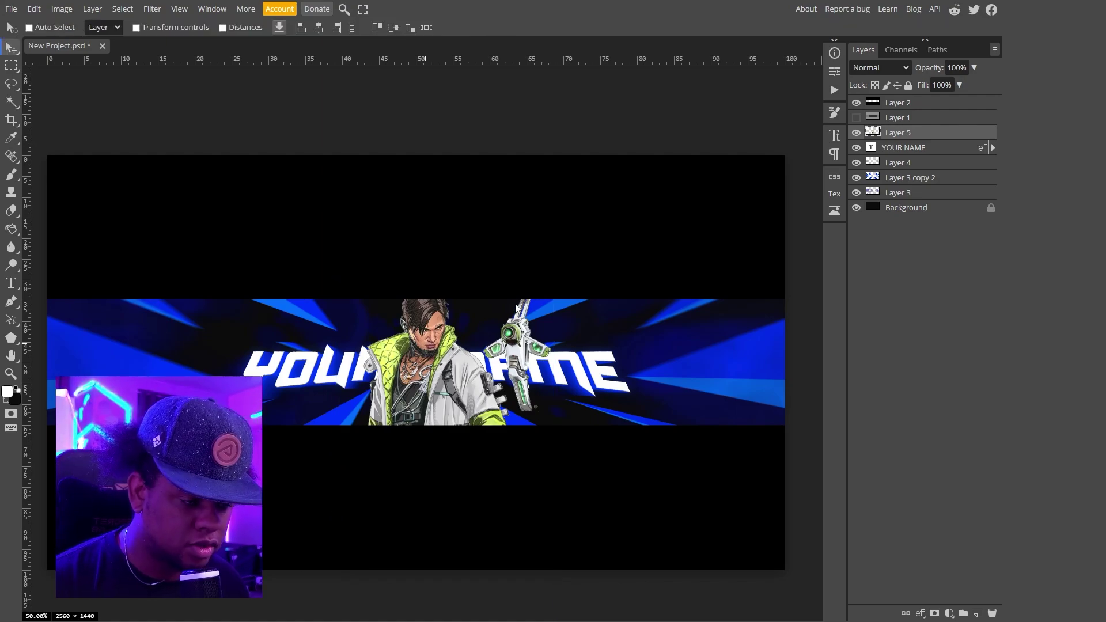
- Lasso the drone beside the character and delete it, then deselect
key("l")
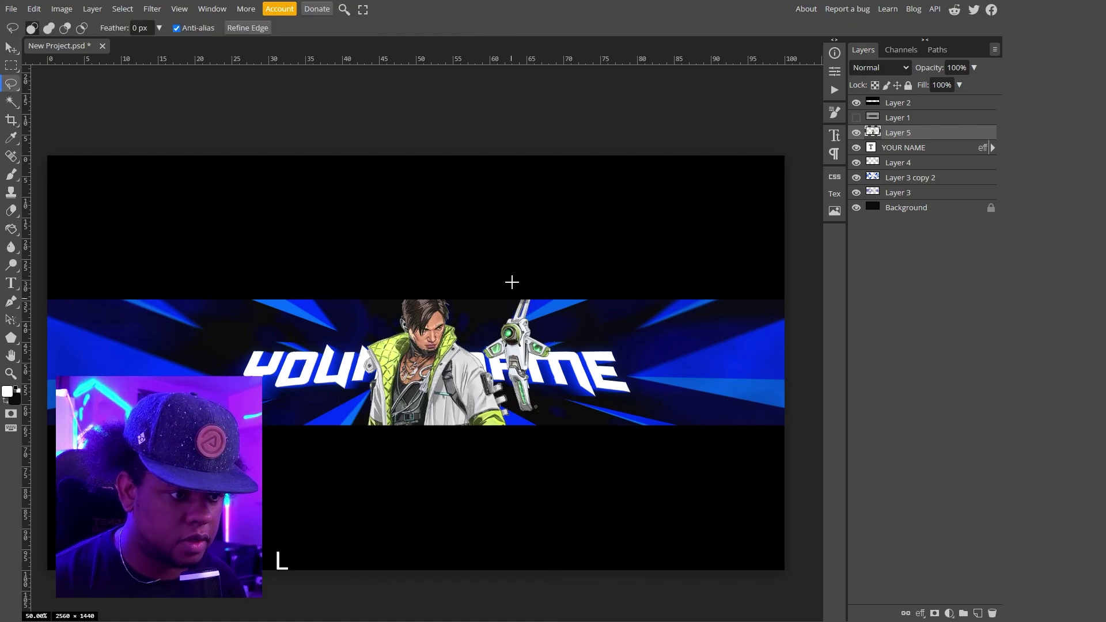
mouse_move(504, 262)
left_mouse_down()
mouse_move(472, 319)
mouse_move(511, 411)
mouse_move(529, 420)
mouse_move(559, 249)
mouse_move(506, 264)
left_mouse_up()
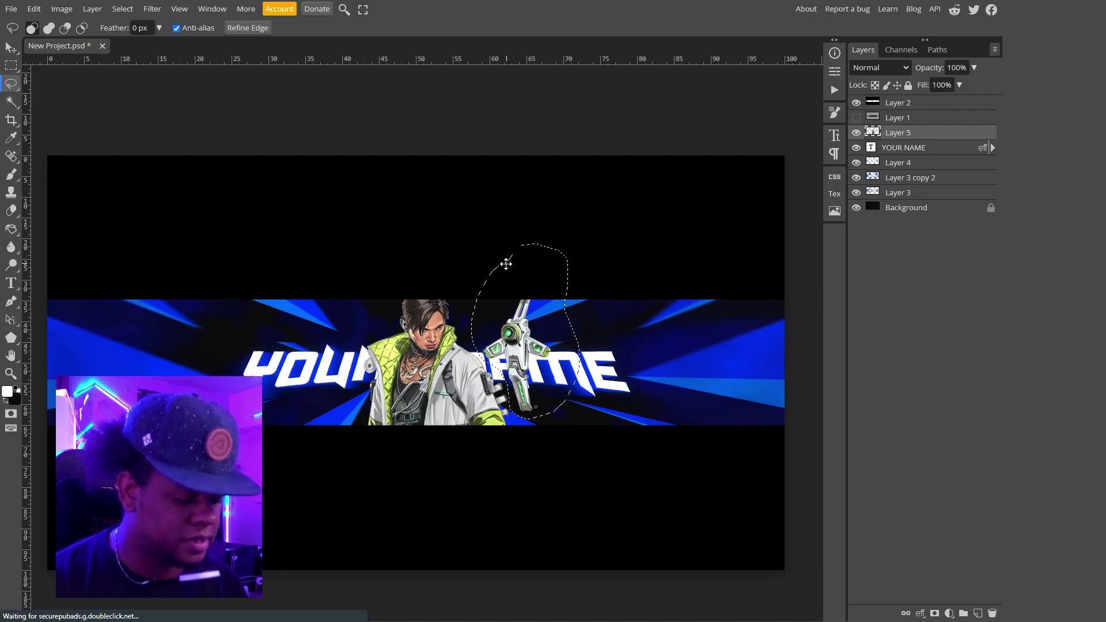
key("Delete")
key("ctrl+d")
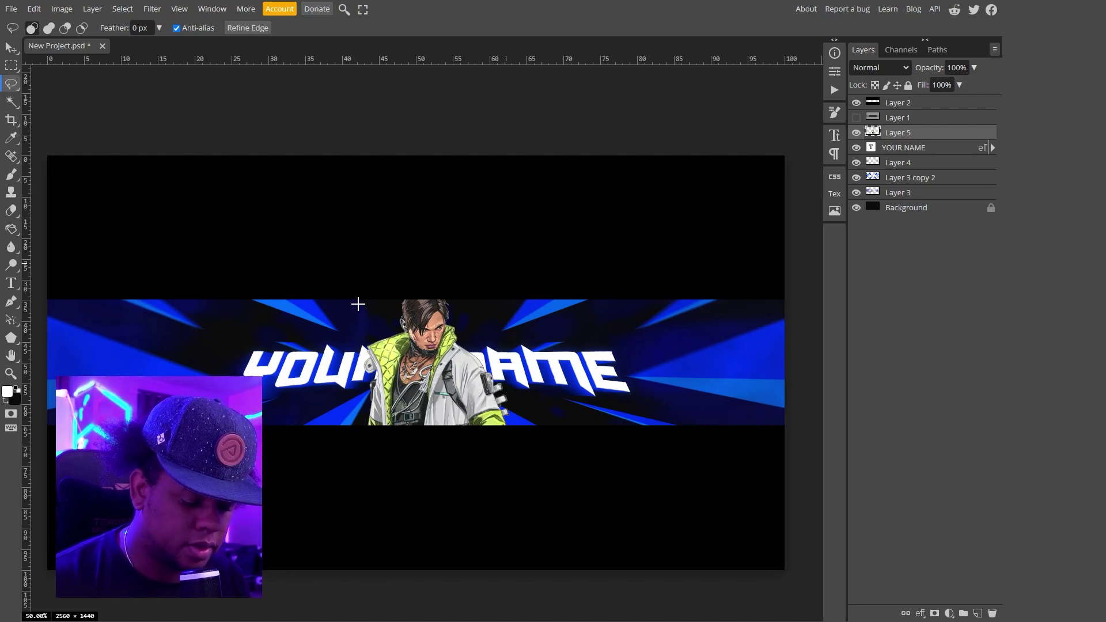
- Shift the Green range hue to 144 in Hue/Saturation to turn the jacket blue
key("ctrl+u")
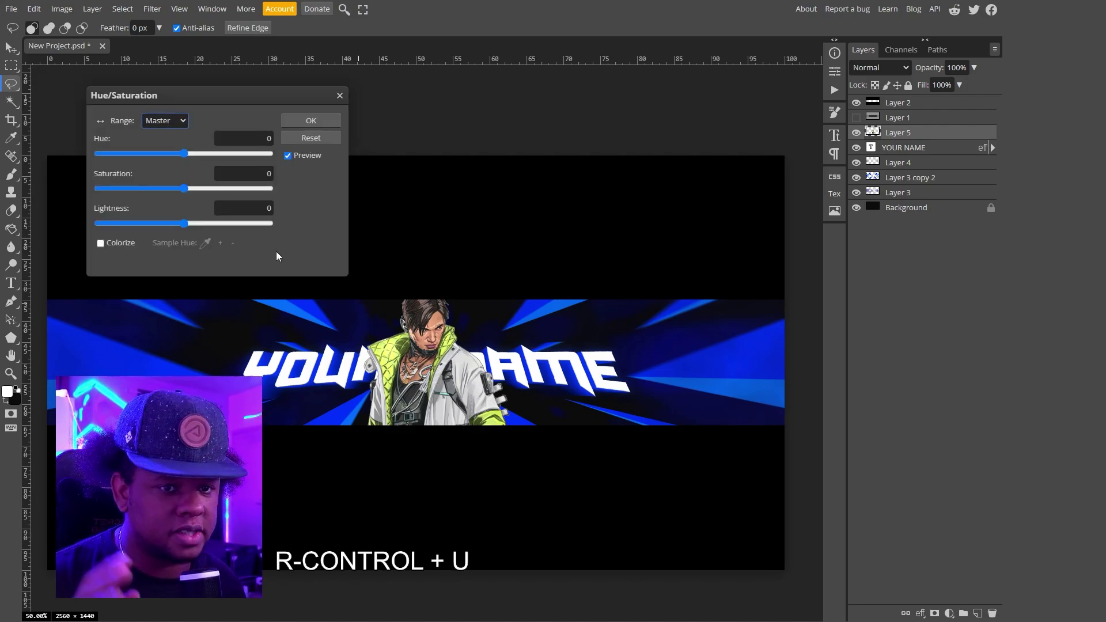
left_click(184, 120)
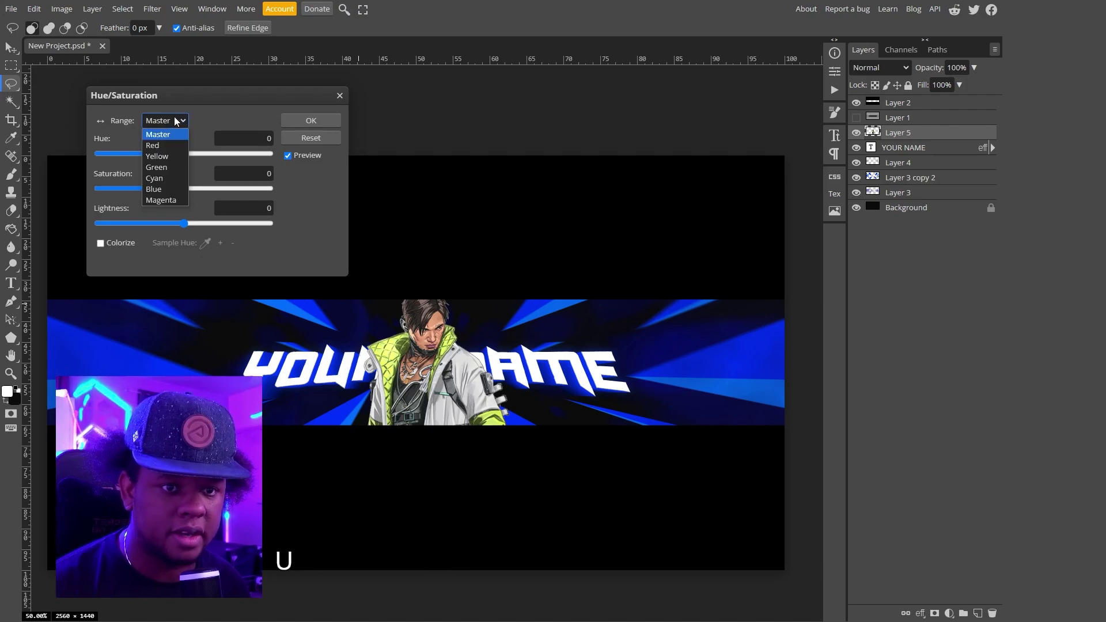
left_click(162, 166)
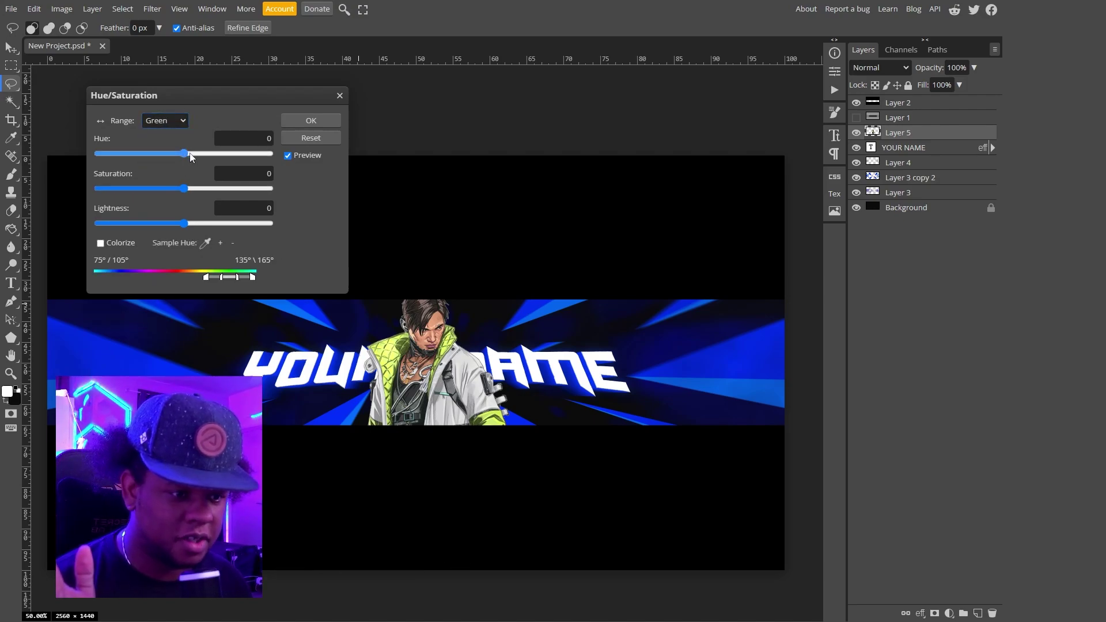
left_click_drag(184, 153, 212, 153)
left_click_drag(221, 277, 211, 280)
left_click_drag(212, 153, 252, 156)
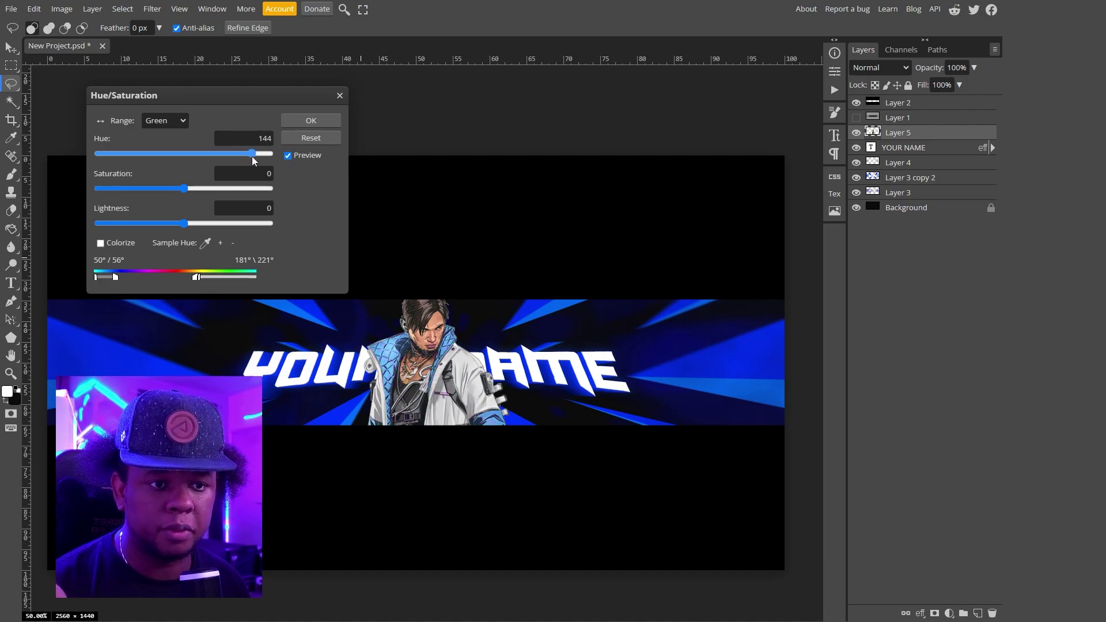
key("Return")
- Group the character and clip a blue 80% Photo Filter adjustment to the group
key("ctrl+g")
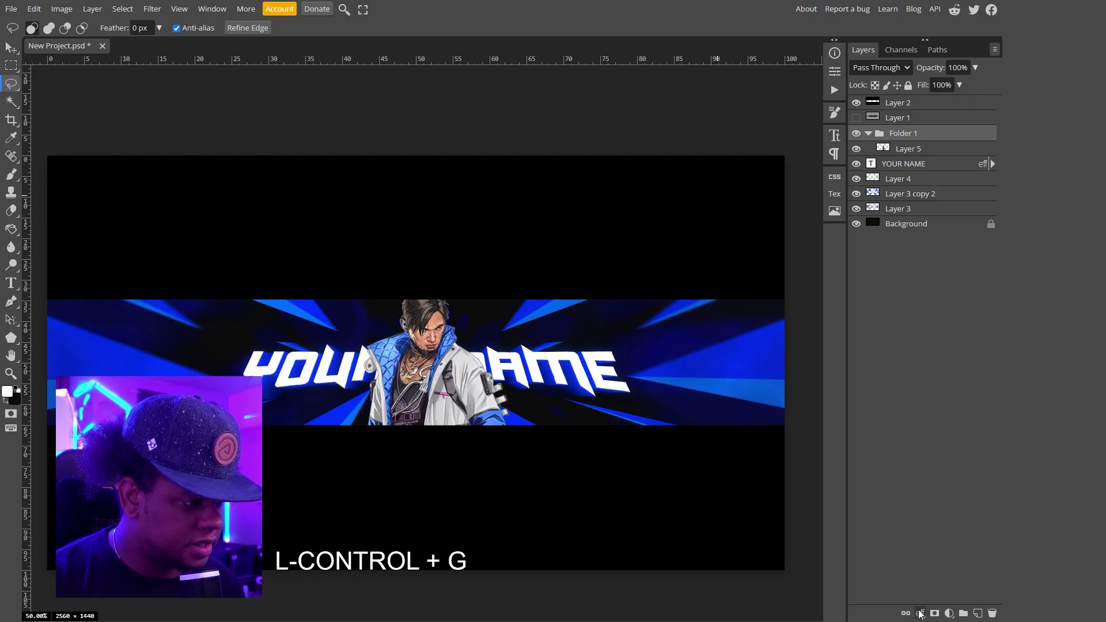
left_click(949, 614)
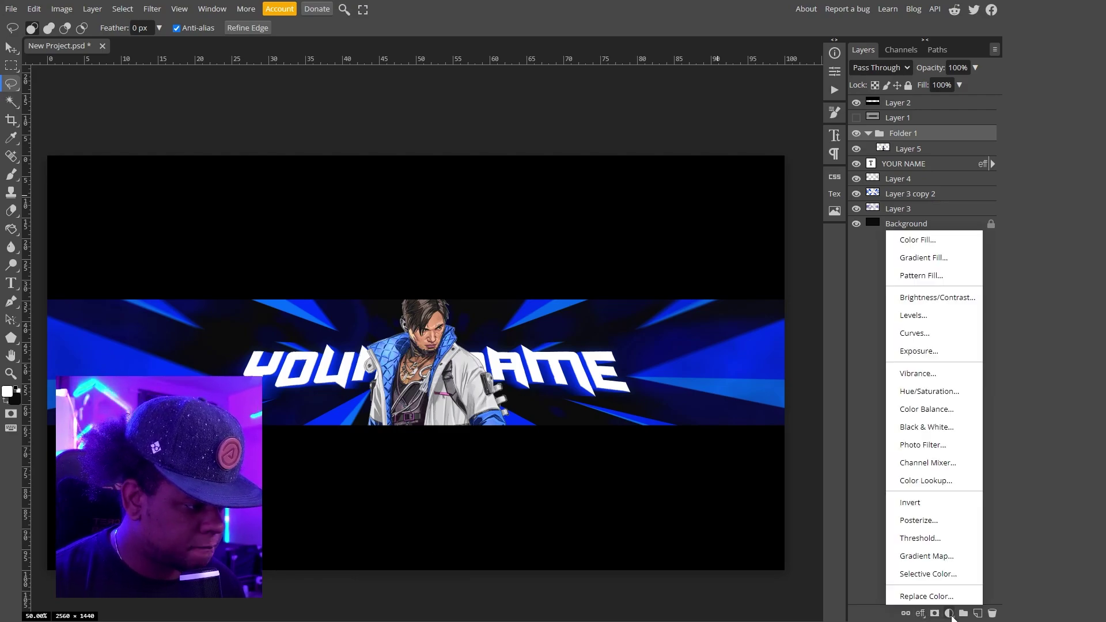
left_click(923, 445)
left_click(664, 118)
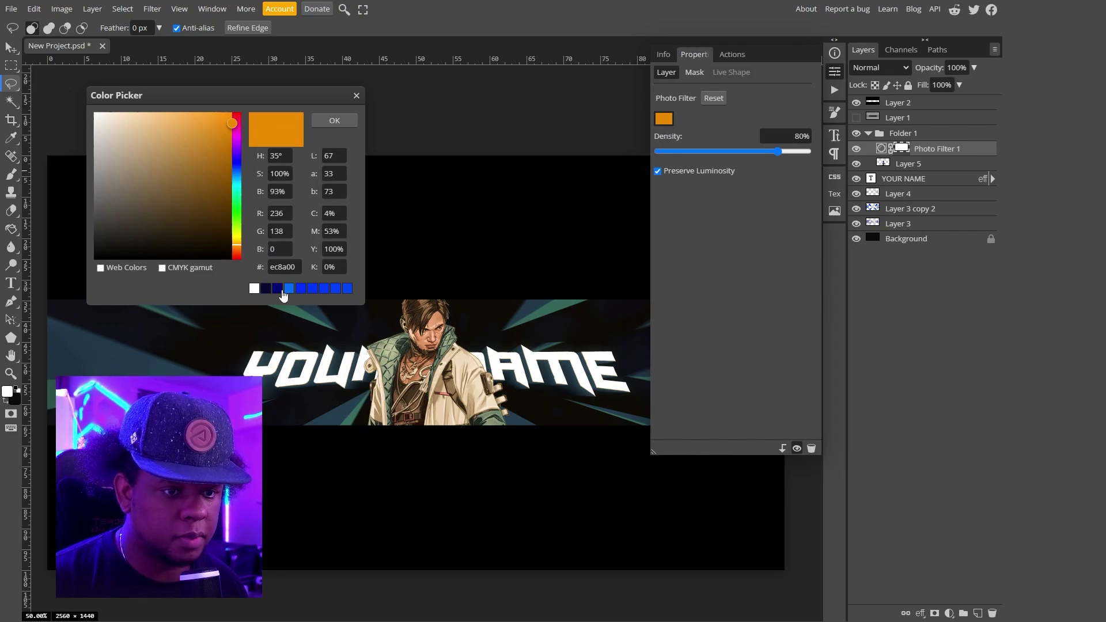
left_click(299, 288)
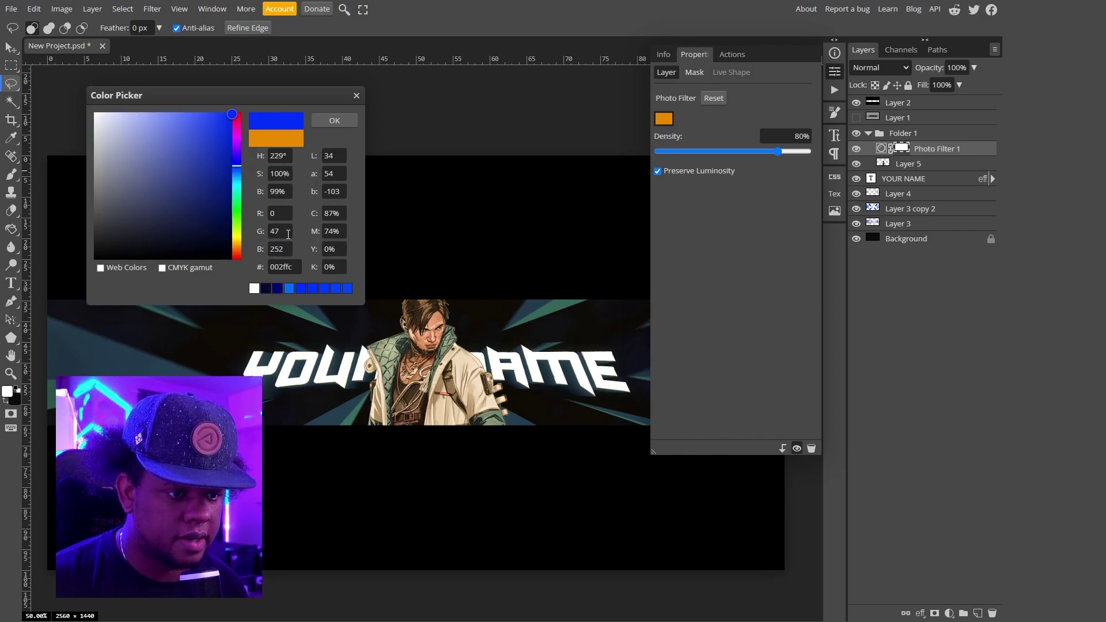
left_click(333, 120)
mouse_move(933, 149)
left_mouse_down()
mouse_move(932, 126)
mouse_move(922, 139)
left_mouse_up()
key("alt")
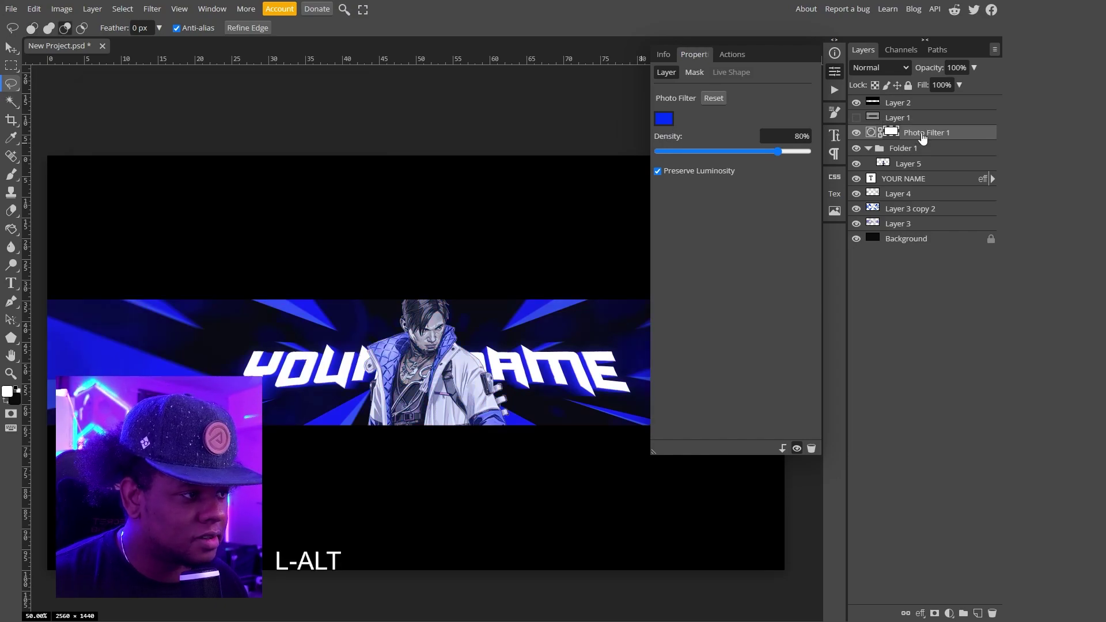
left_click(923, 140, "alt")
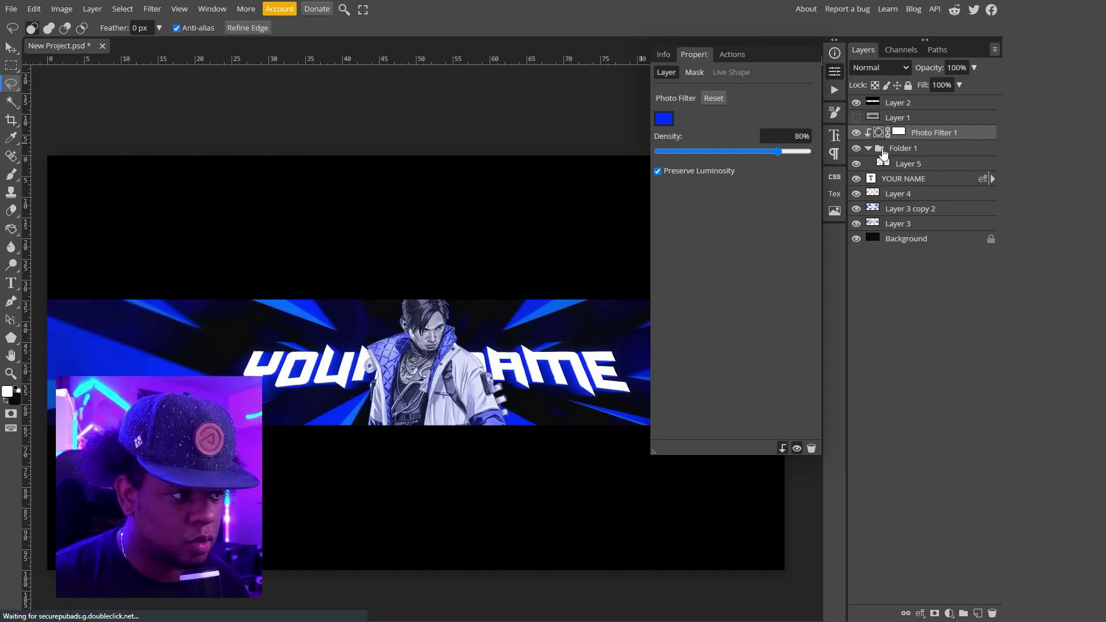
double_click(902, 148)
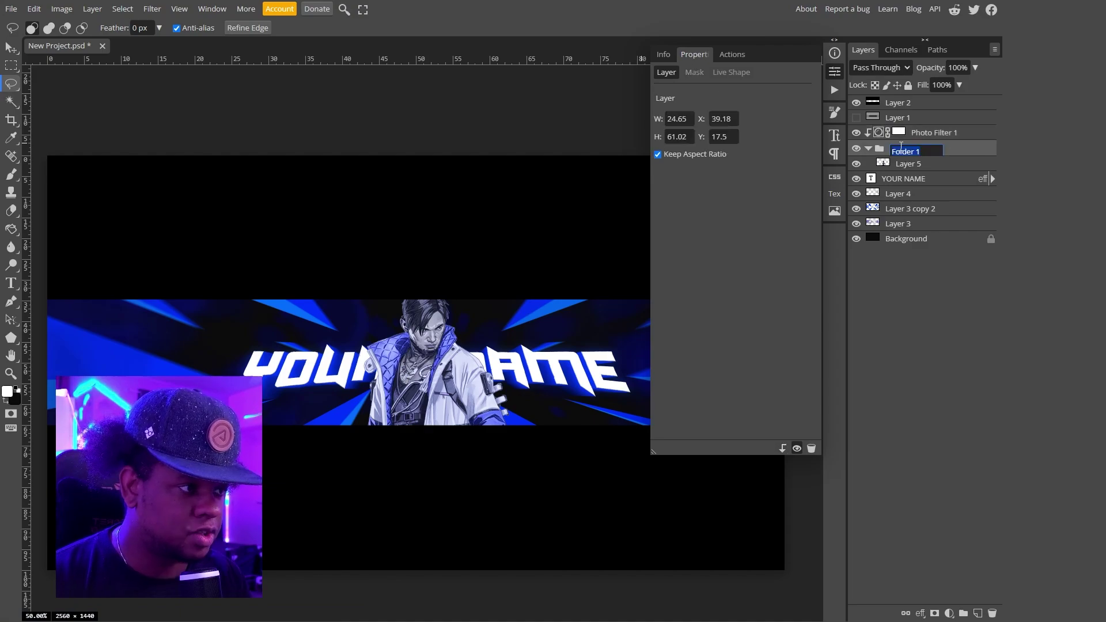
- Name the group YOUR PIC HERE and give it a blue 54 px outer glow and a blue inner glow
type("YOUR PIC ")
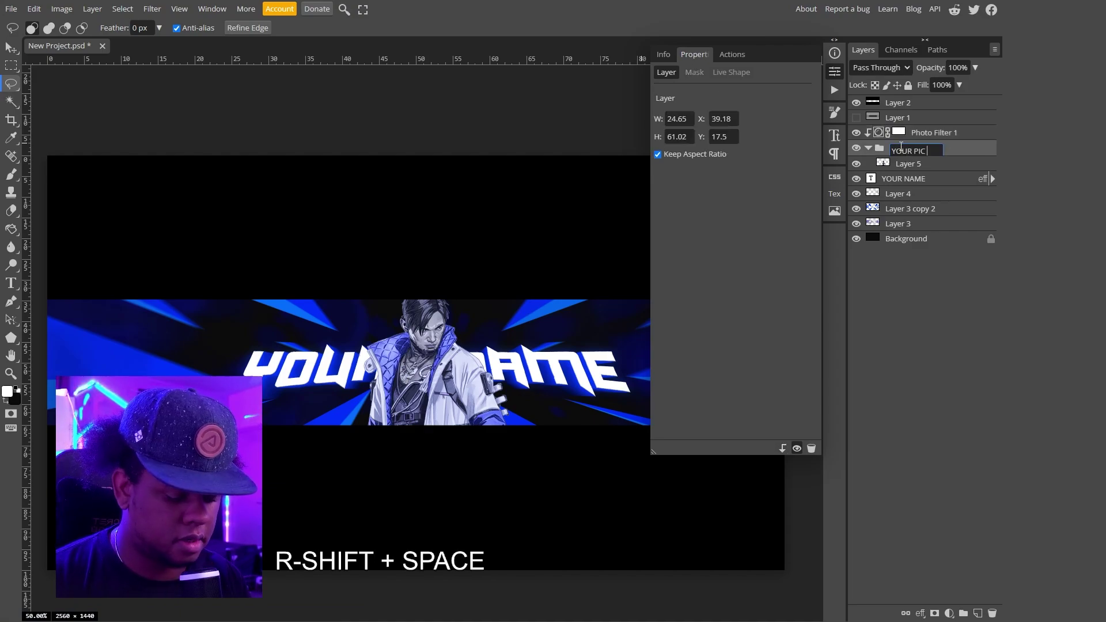
type("HERE")
key("Return")
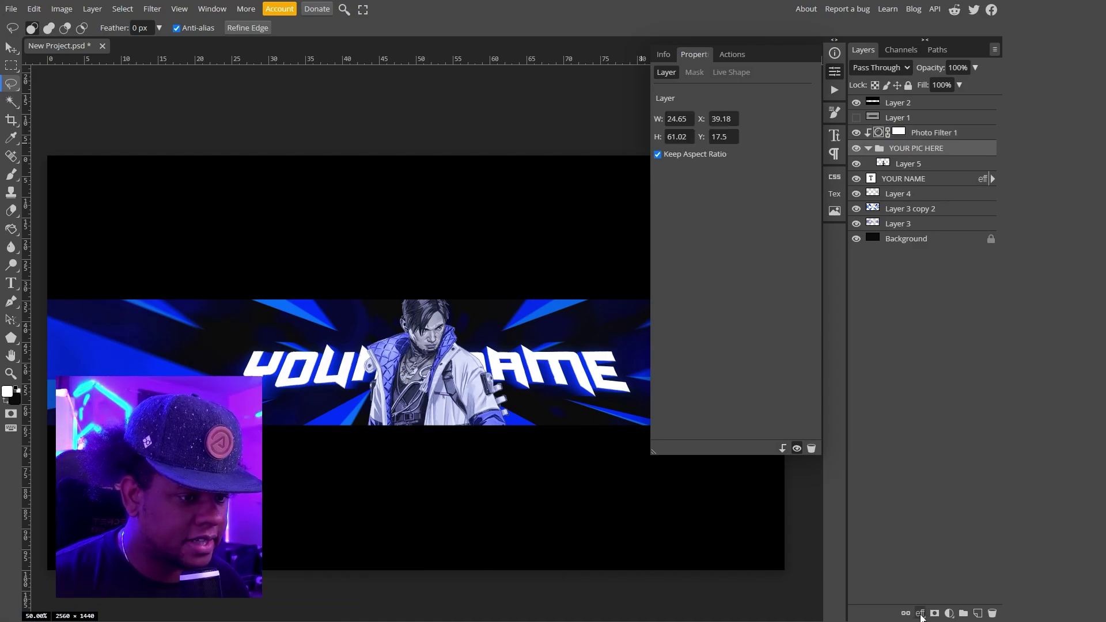
left_click(920, 614)
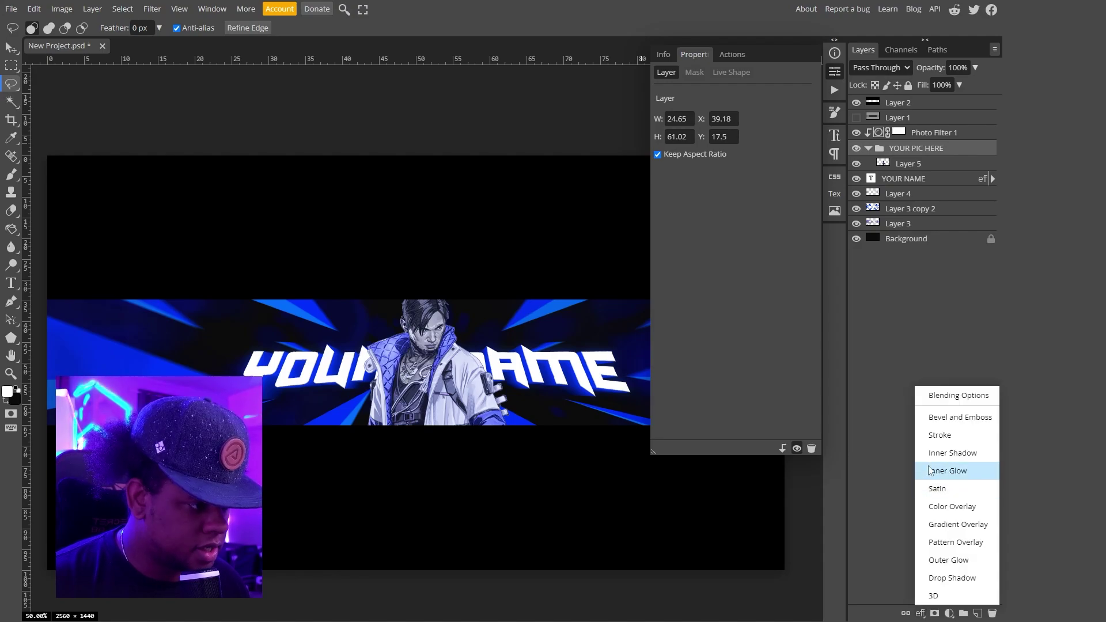
left_click(948, 560)
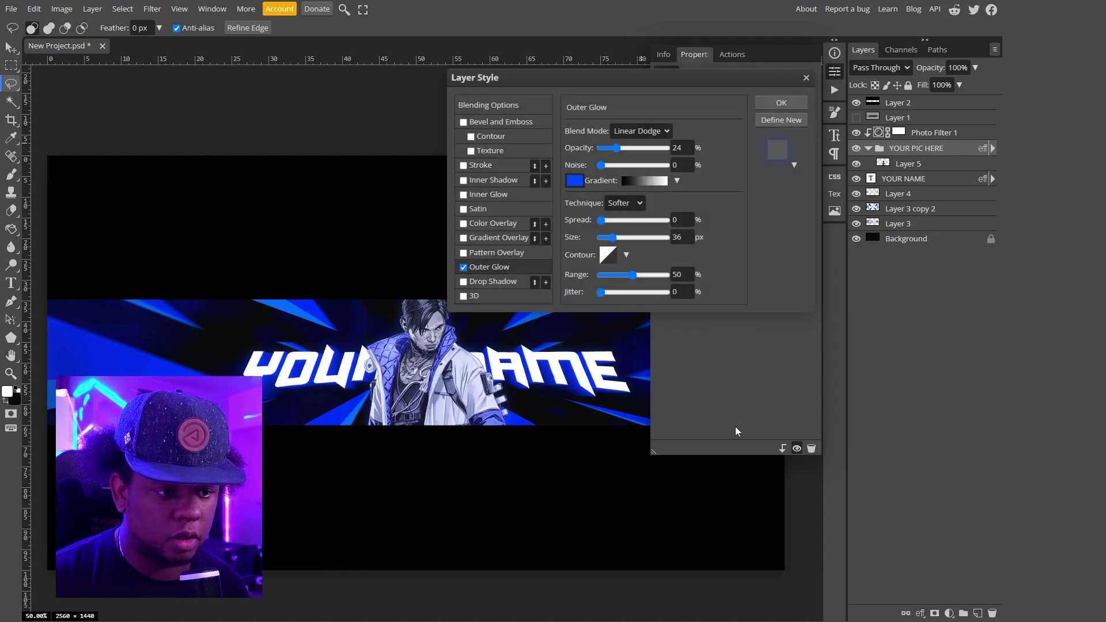
left_click_drag(611, 238, 619, 239)
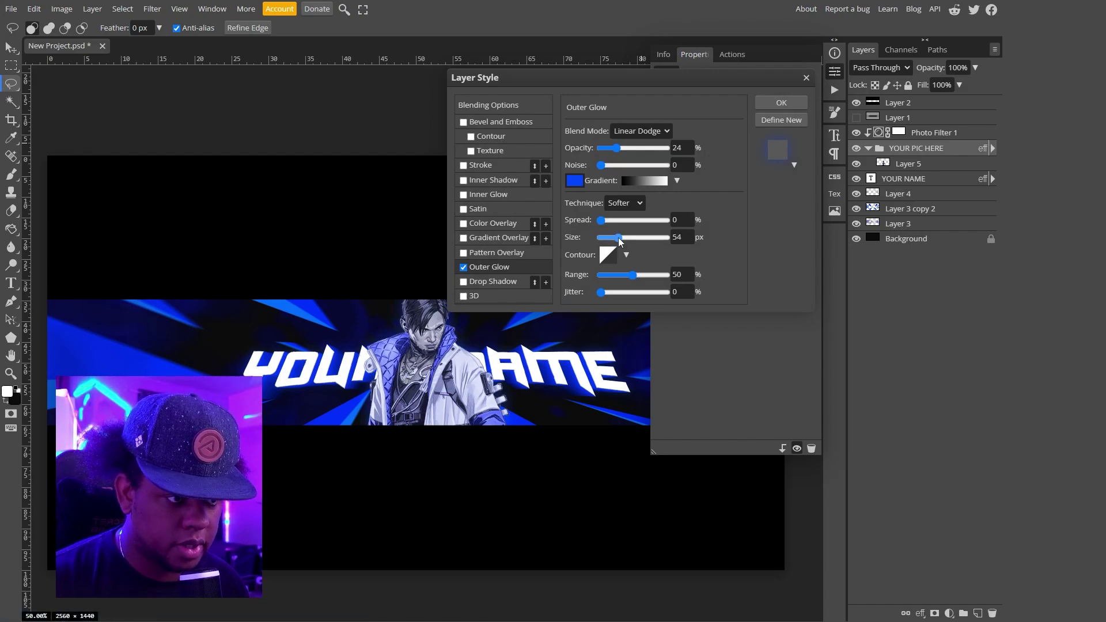
left_click(463, 195)
left_click(574, 180)
key("Return")
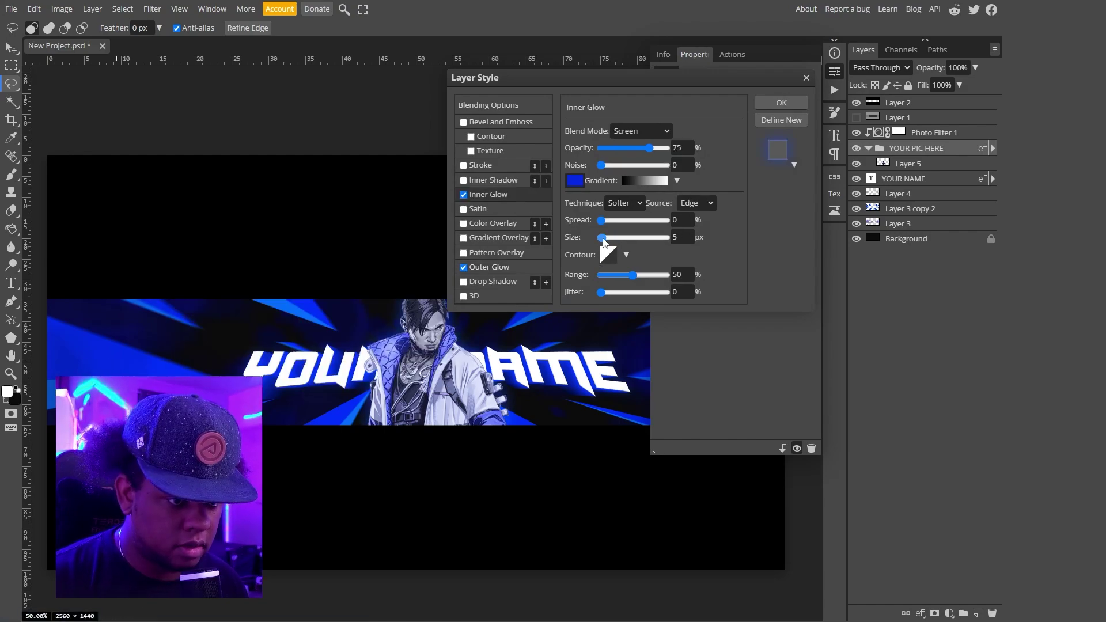
key("Return")
- Add a Levels adjustment above Photo Filter 1 with input levels 11 and 228
left_click(939, 134)
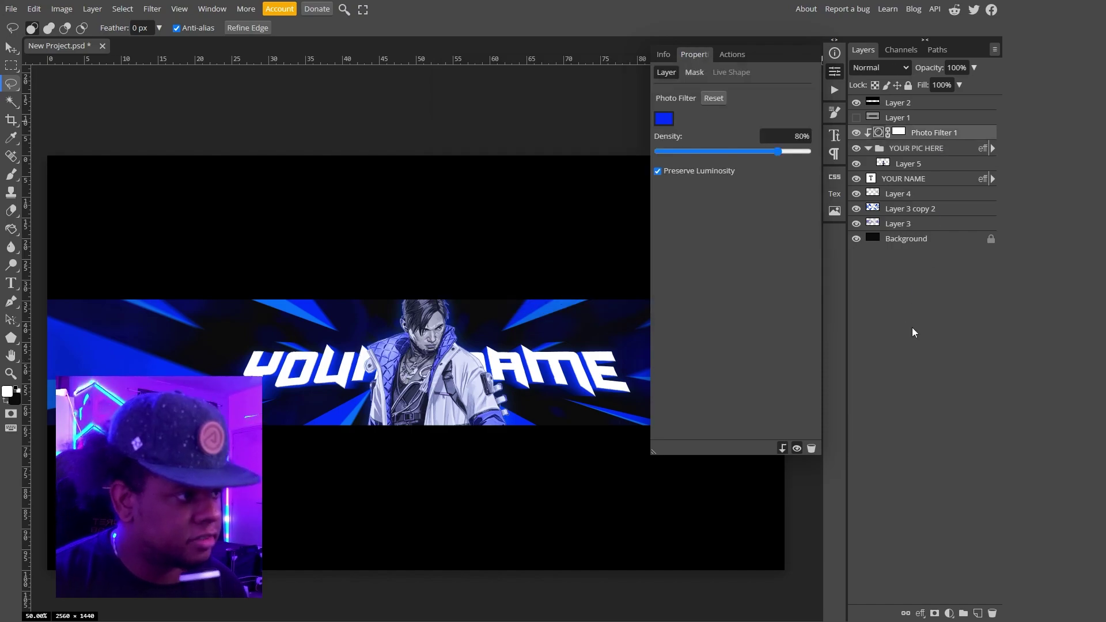
left_click(948, 613)
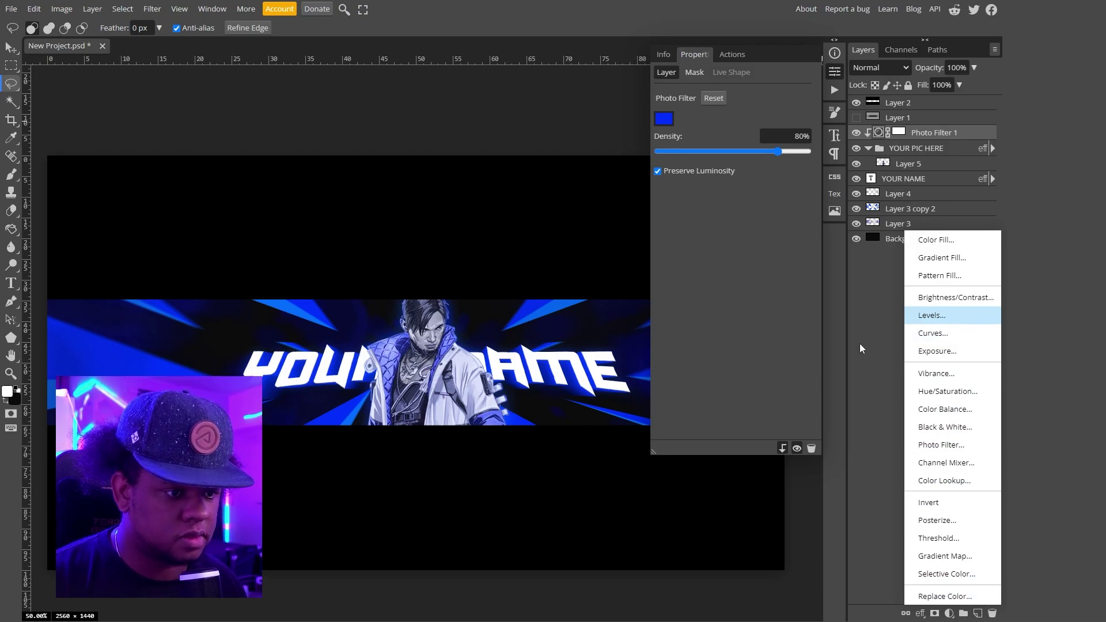
left_click(916, 318)
left_click_drag(808, 191, 794, 194)
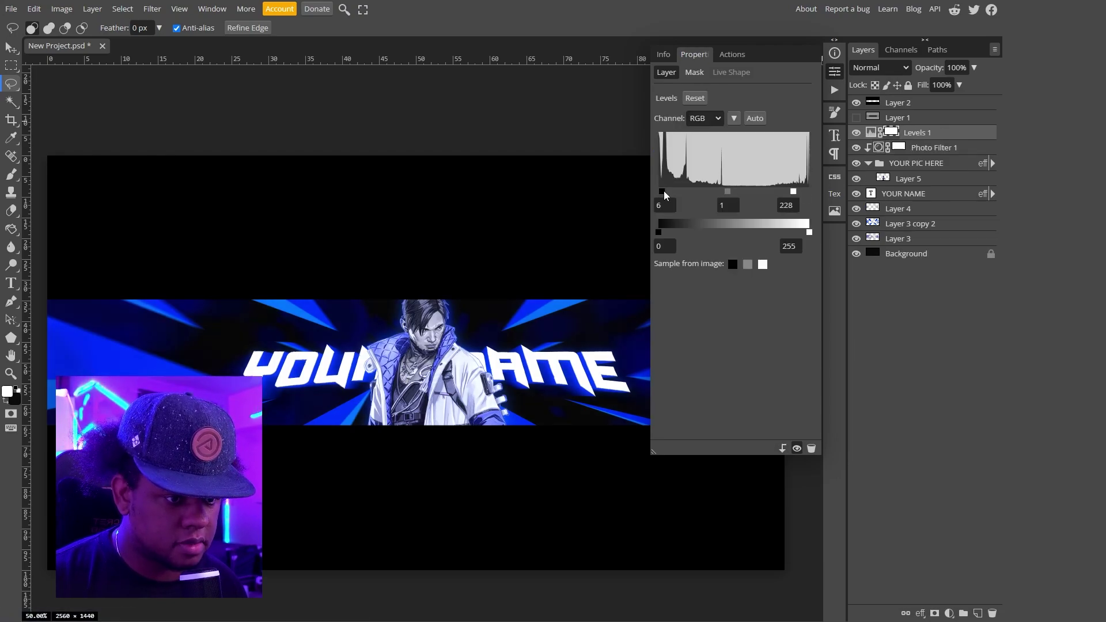
left_click_drag(665, 194, 666, 194)
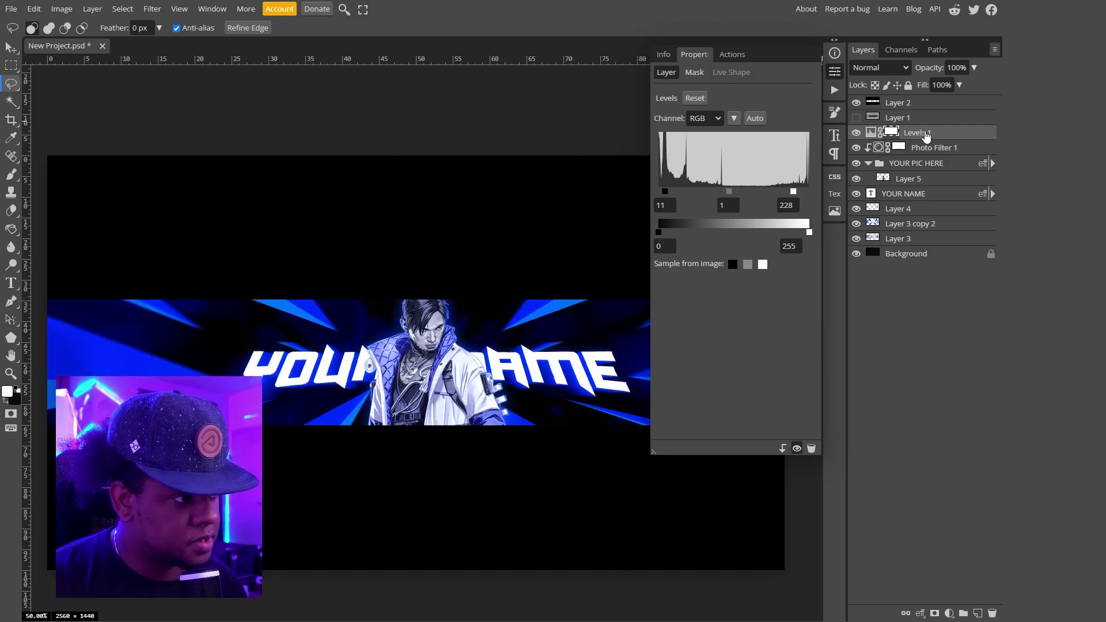
- Clip Levels 1 to the character group and add a top Hue/Saturation layer with hue 8
left_click(925, 136, "alt")
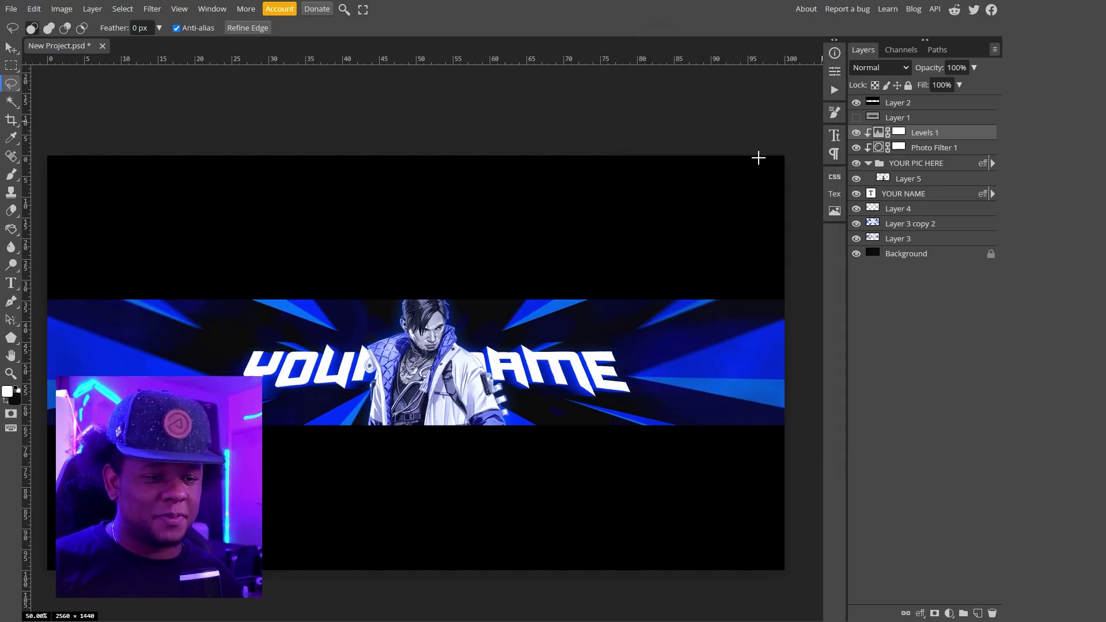
left_click(922, 164)
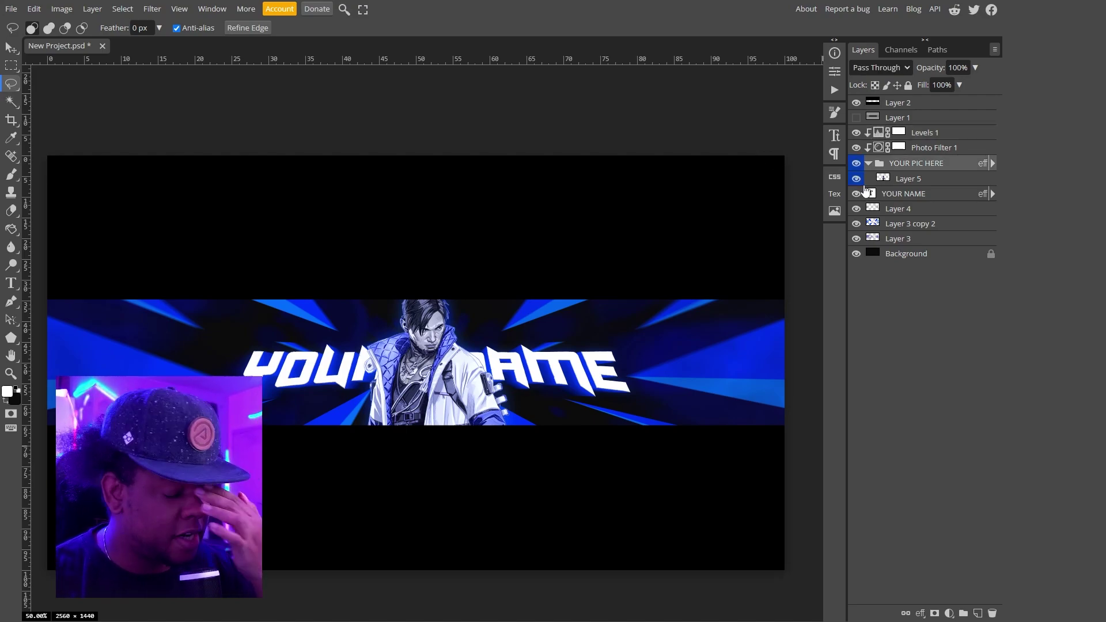
left_click(905, 103)
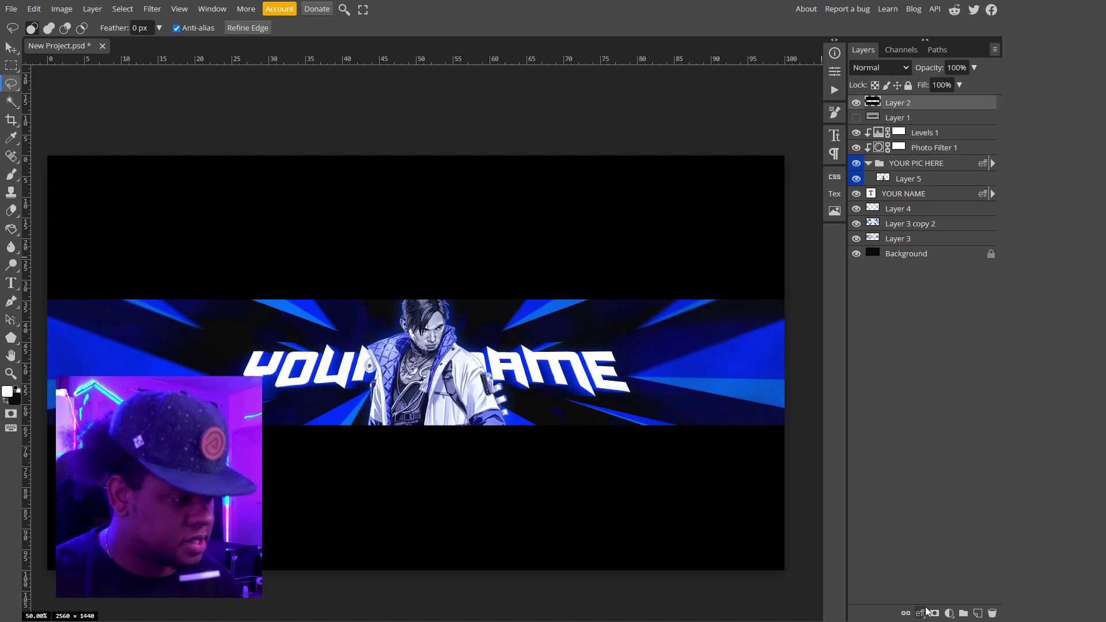
left_click(949, 613)
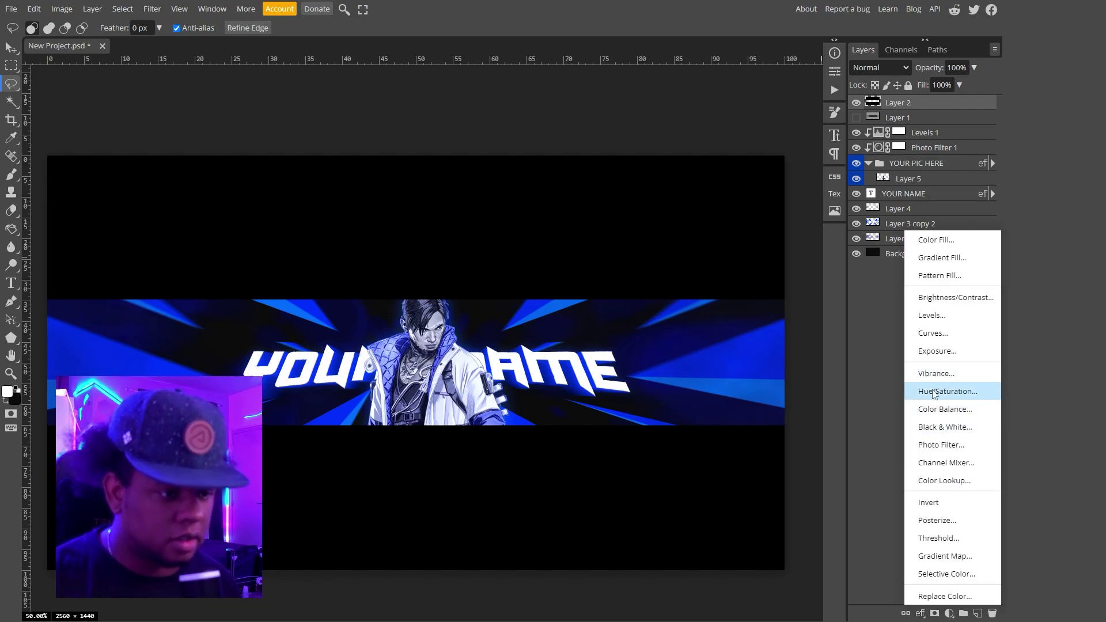
left_click(934, 392)
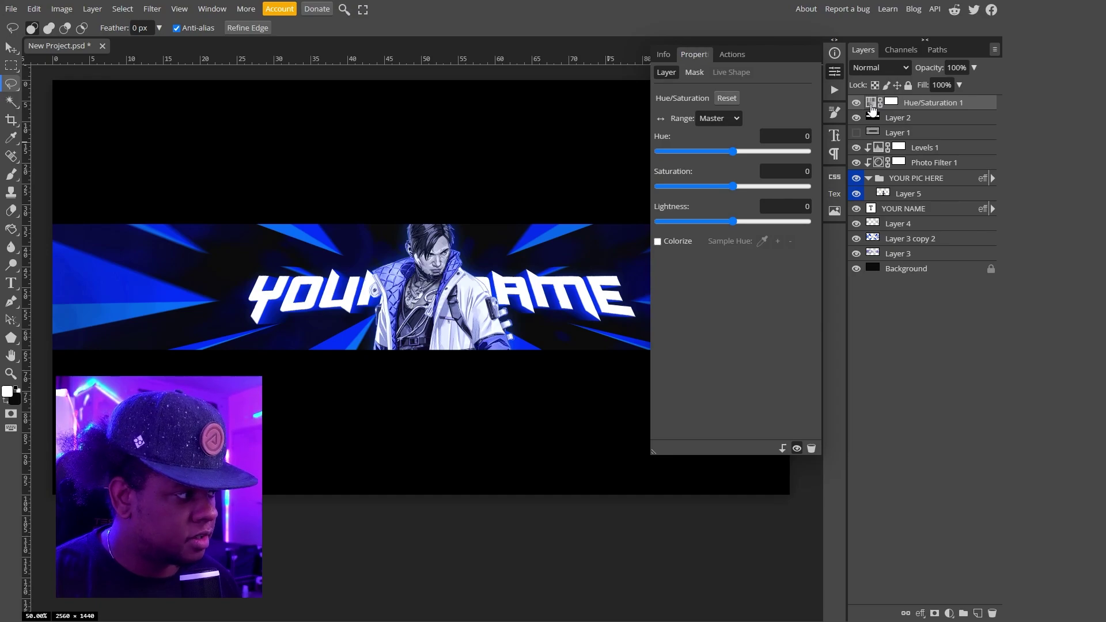
mouse_move(732, 152)
left_mouse_down()
mouse_move(816, 156)
mouse_move(676, 153)
mouse_move(740, 152)
left_mouse_up()
- Hide Hue/Saturation 1, check the character against the safe-area guide, and confirm its placement
left_click(857, 103)
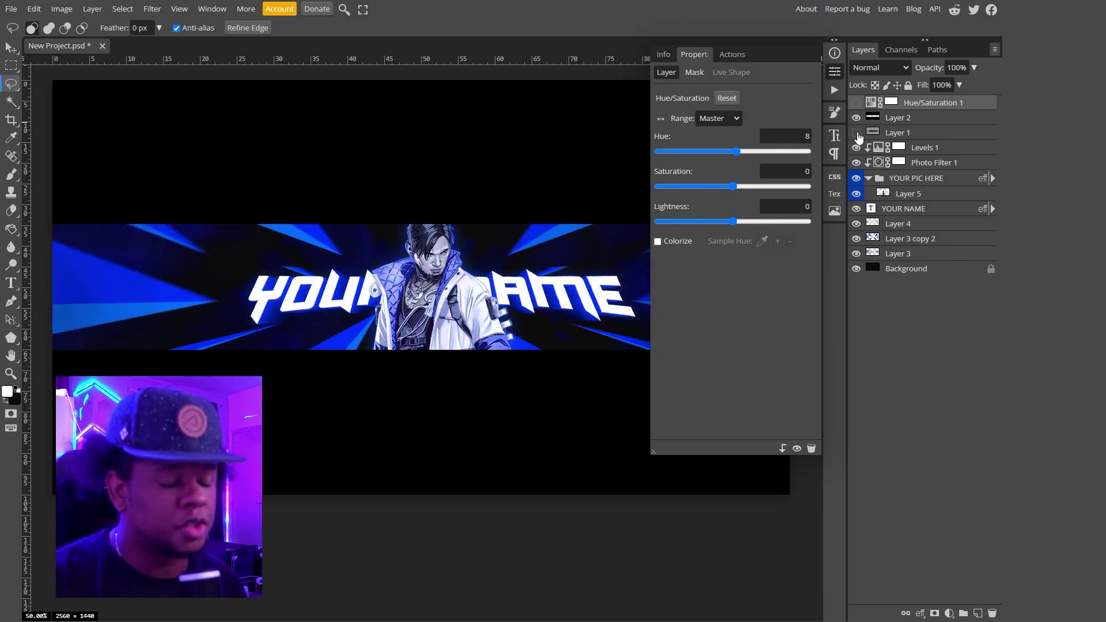
left_click(856, 133)
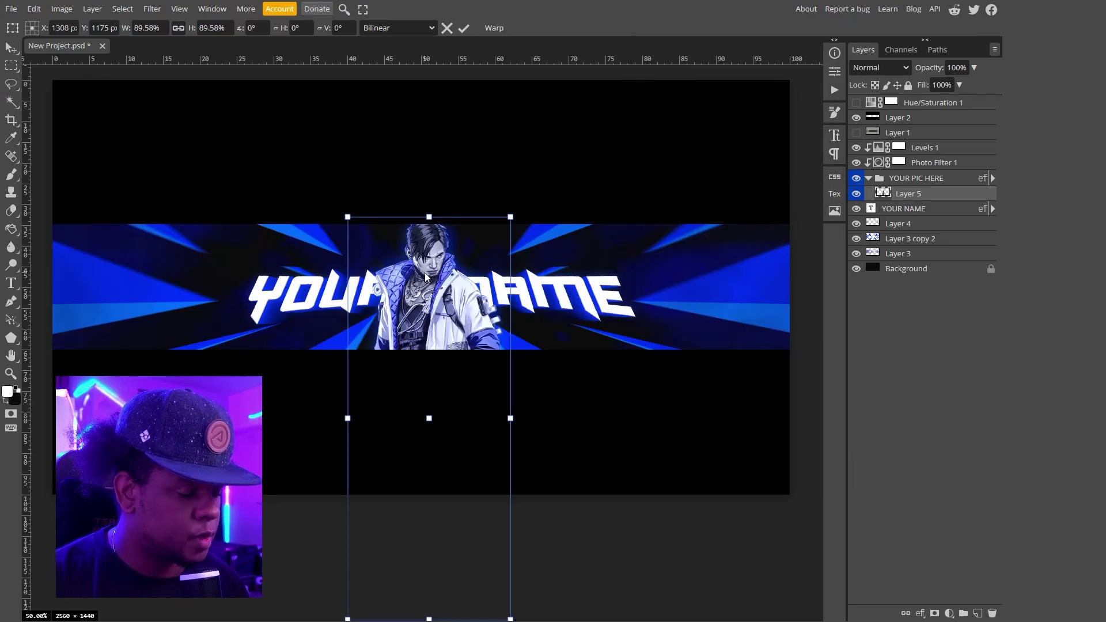
key("Return")
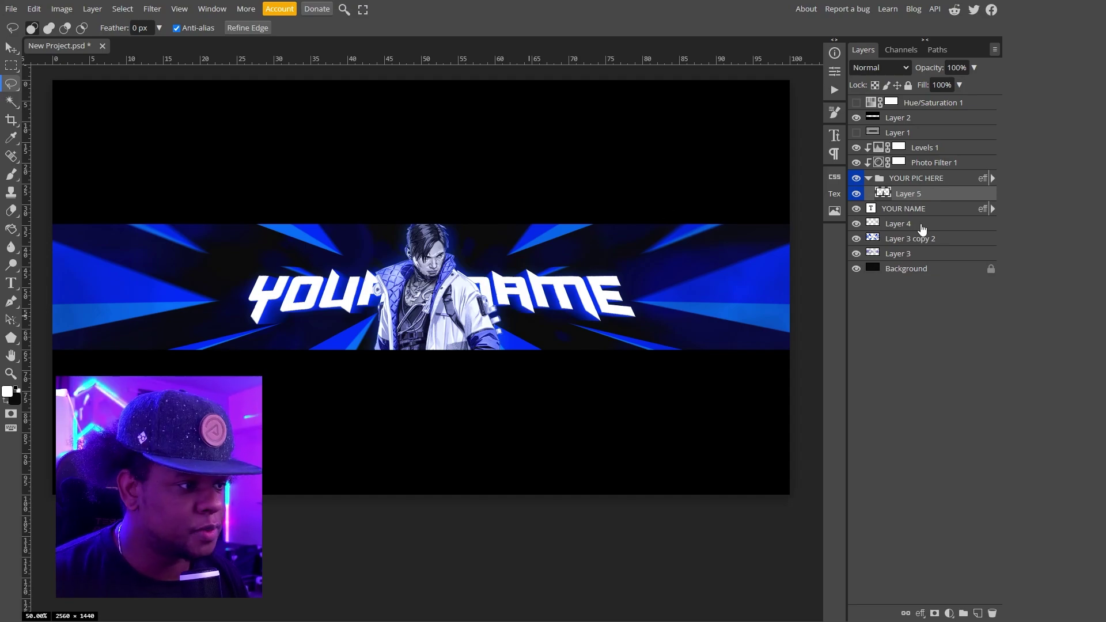
left_click(917, 229)
key("ctrl+j")
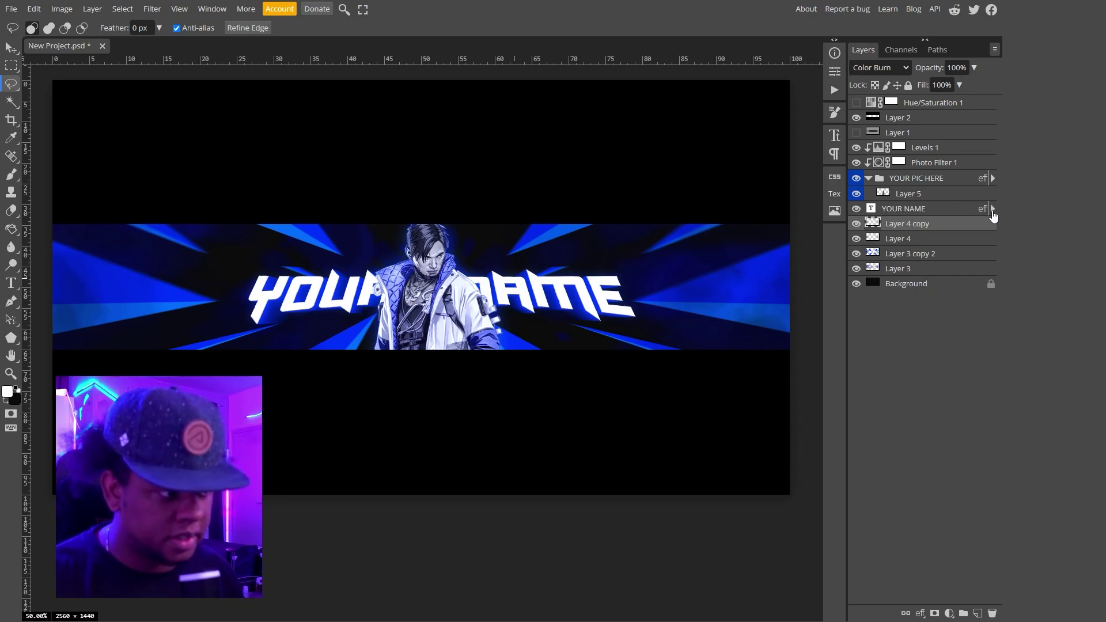
left_click(992, 211)
double_click(909, 270)
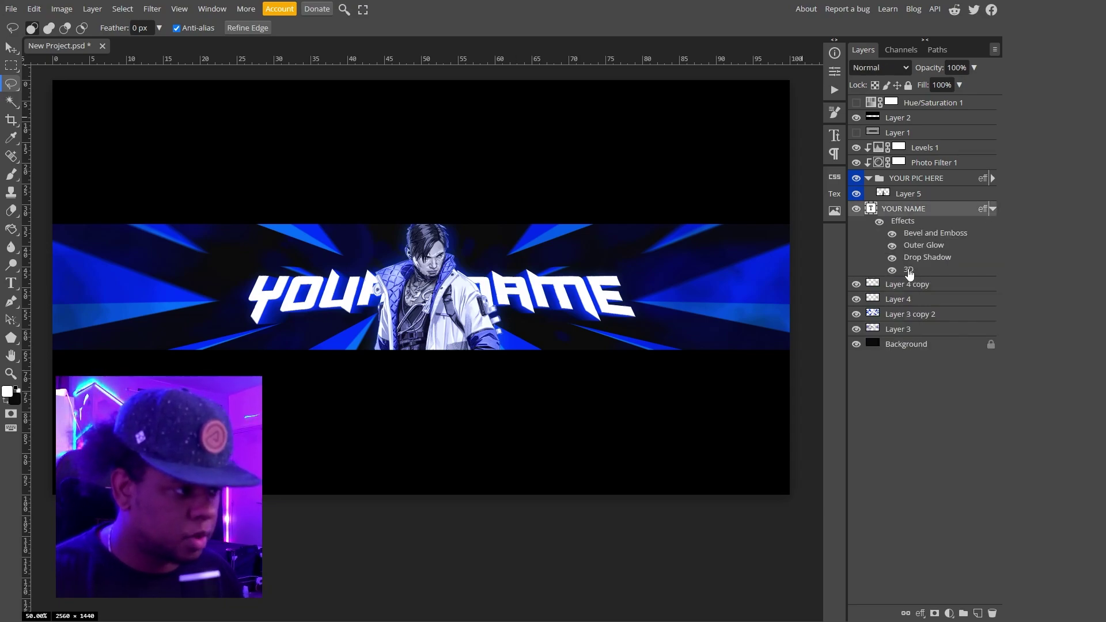
left_click_drag(662, 86, 832, 70)
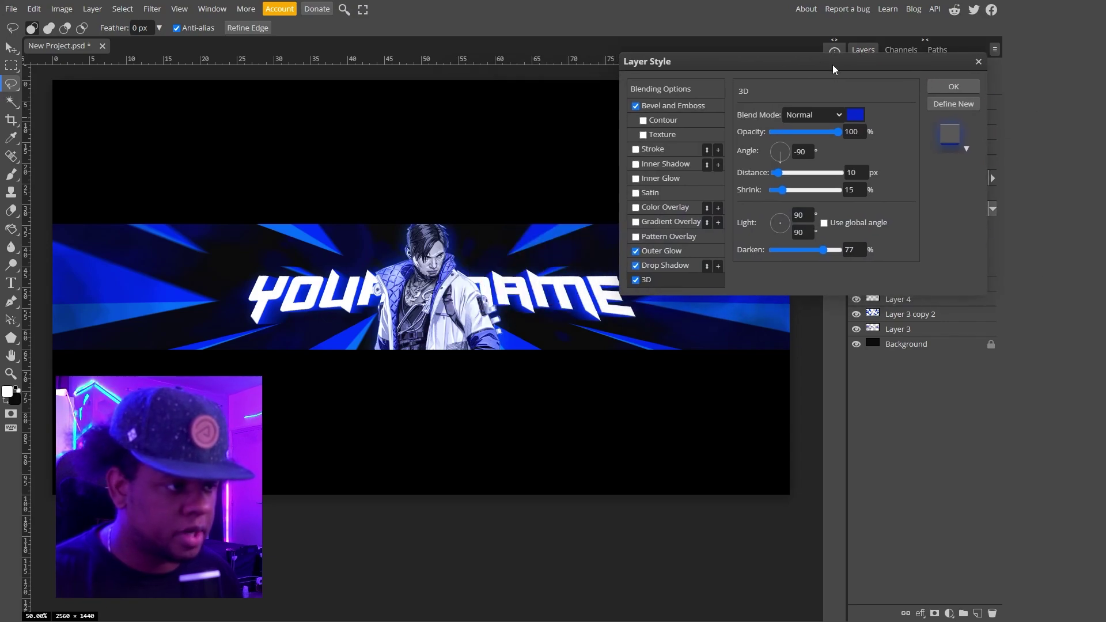
left_click(852, 117)
left_click(794, 266)
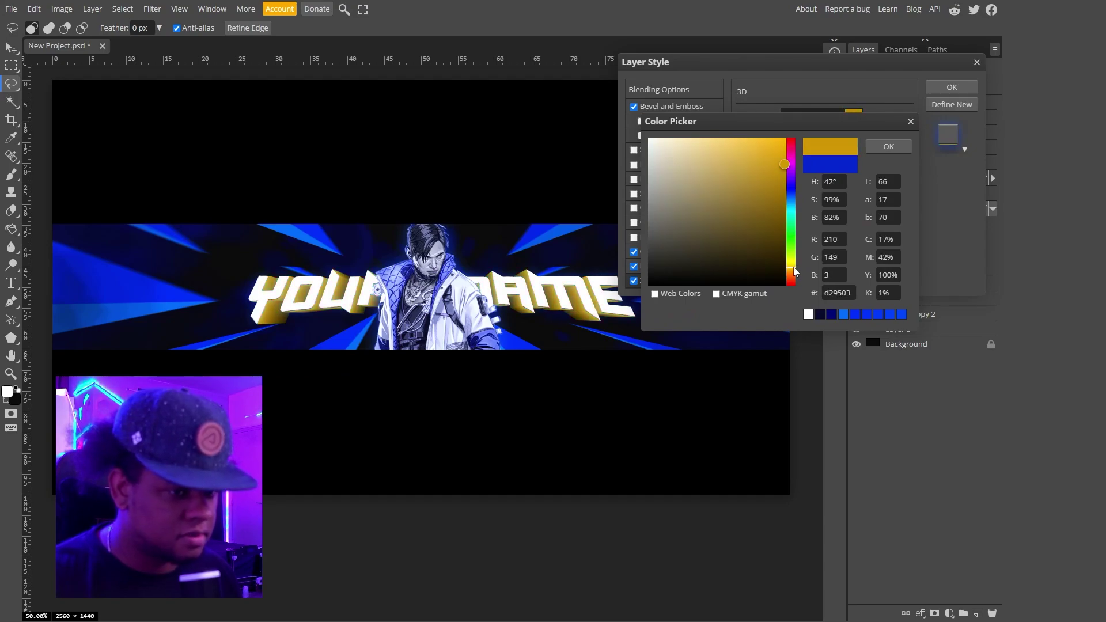
left_click(793, 229)
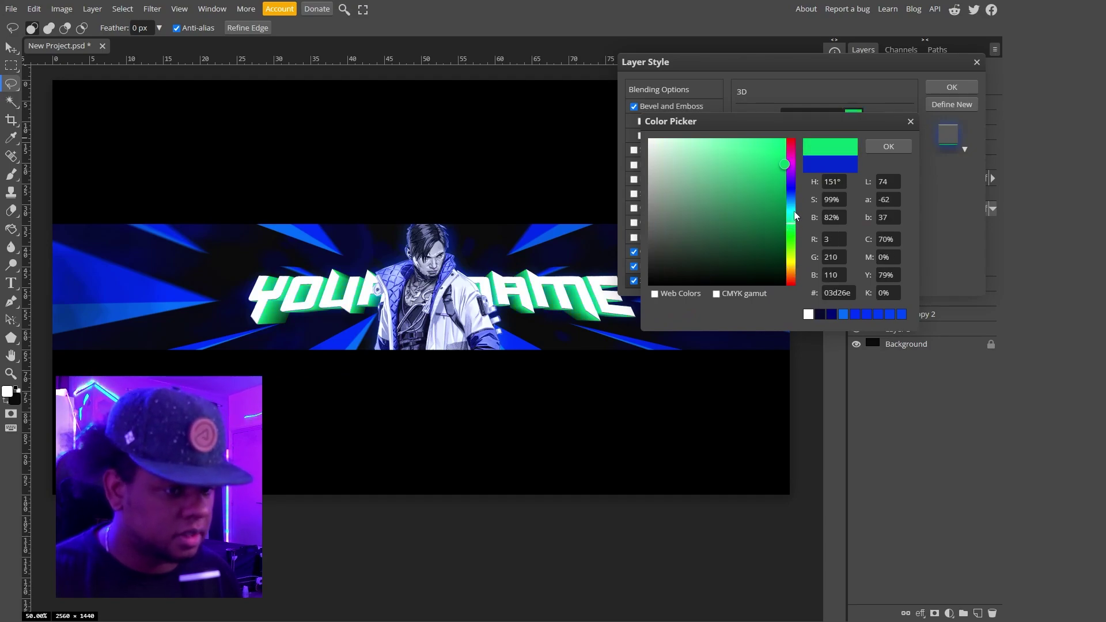
left_click(796, 189)
key("Escape")
key("Escape")
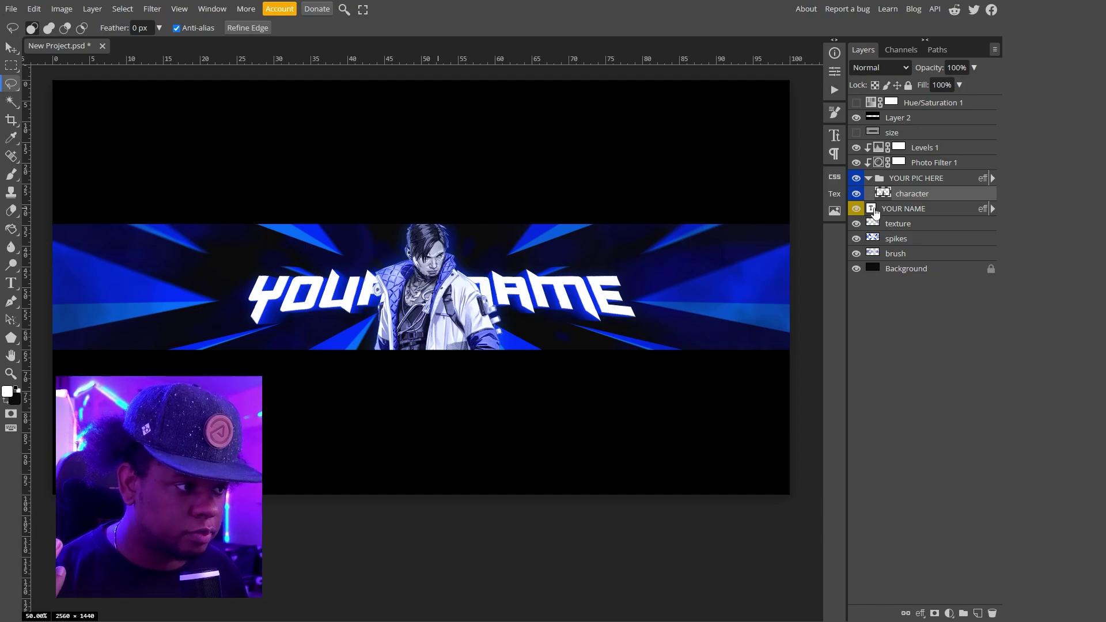
left_click(872, 212)
double_click(871, 212)
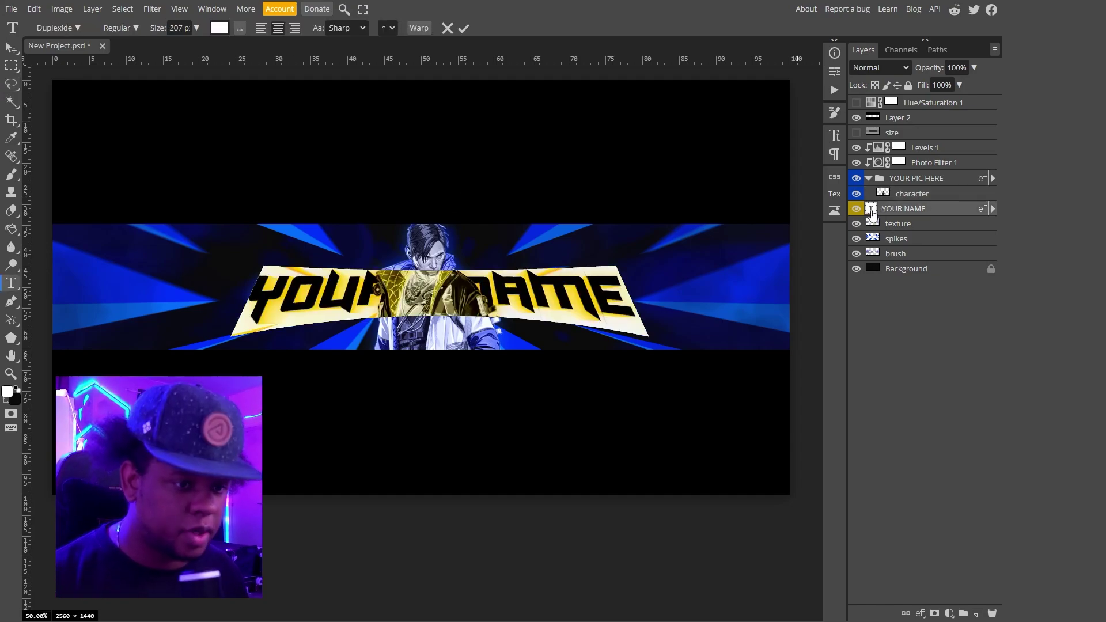
type("GAMBLE ")
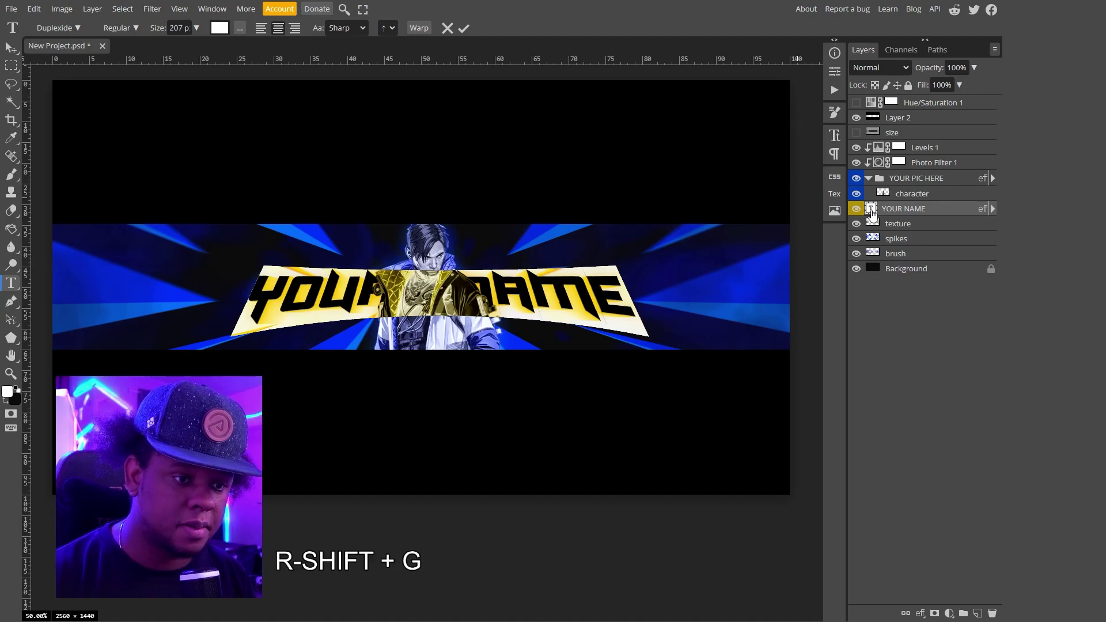
type("UEL")
key("Left")
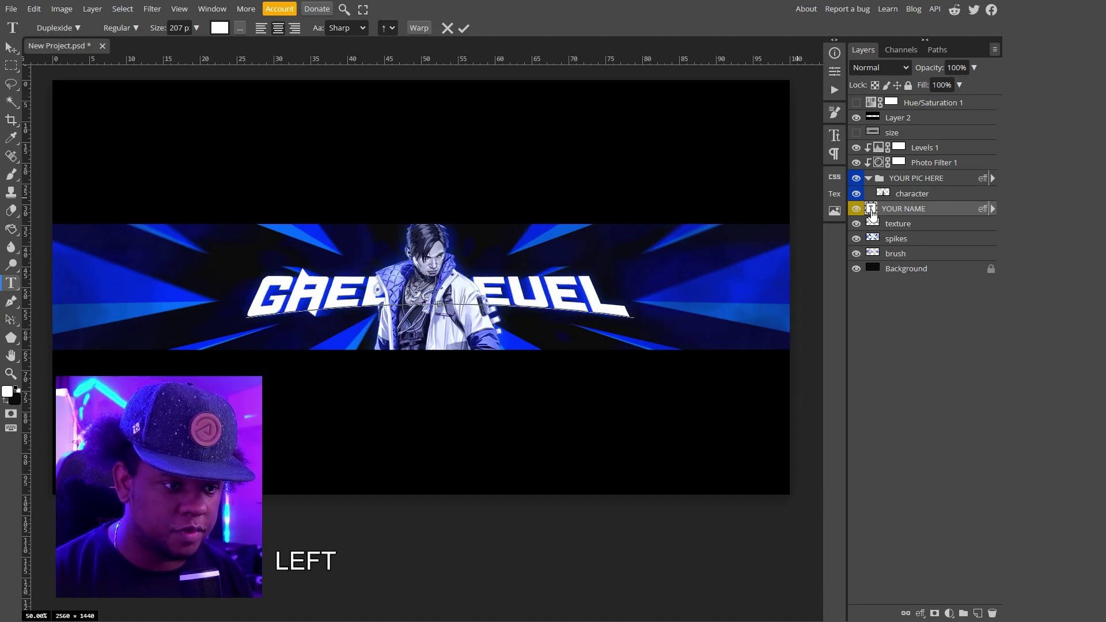
type("L")
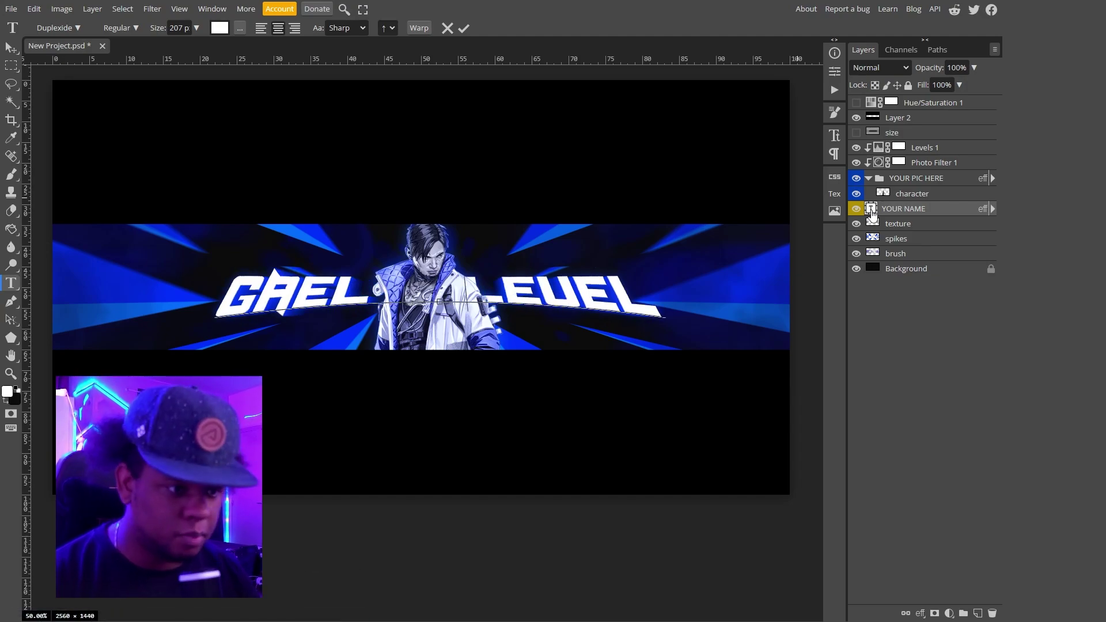
key("Escape")
key("l")
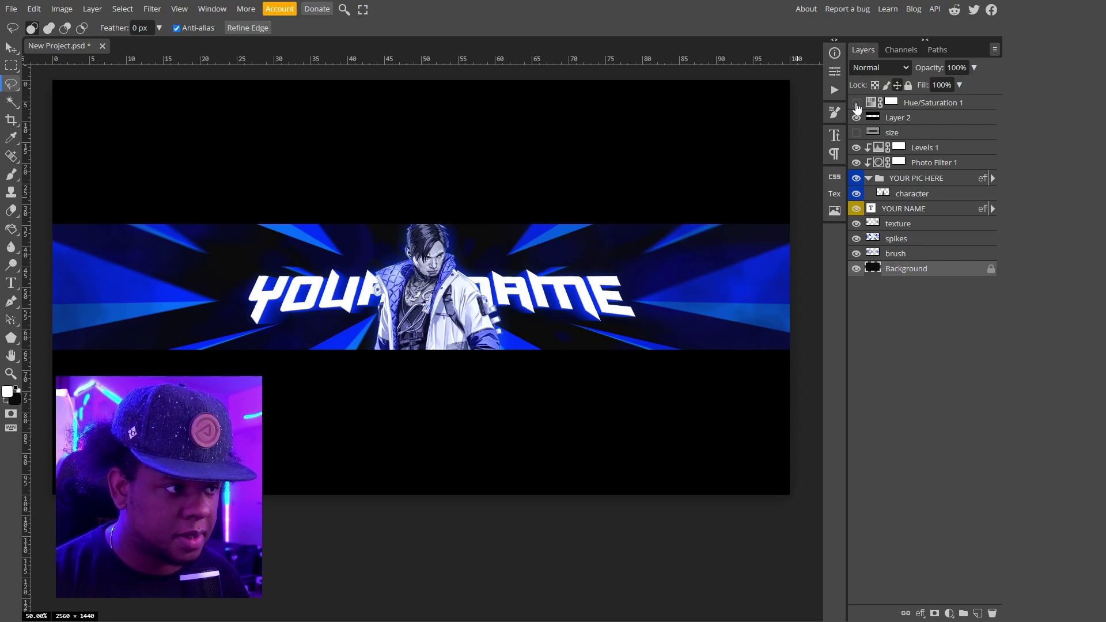
- Re-enable Hue/Saturation 1 and shift the hue toward purple, then copy the thumbs-up soldier image
left_click(856, 104)
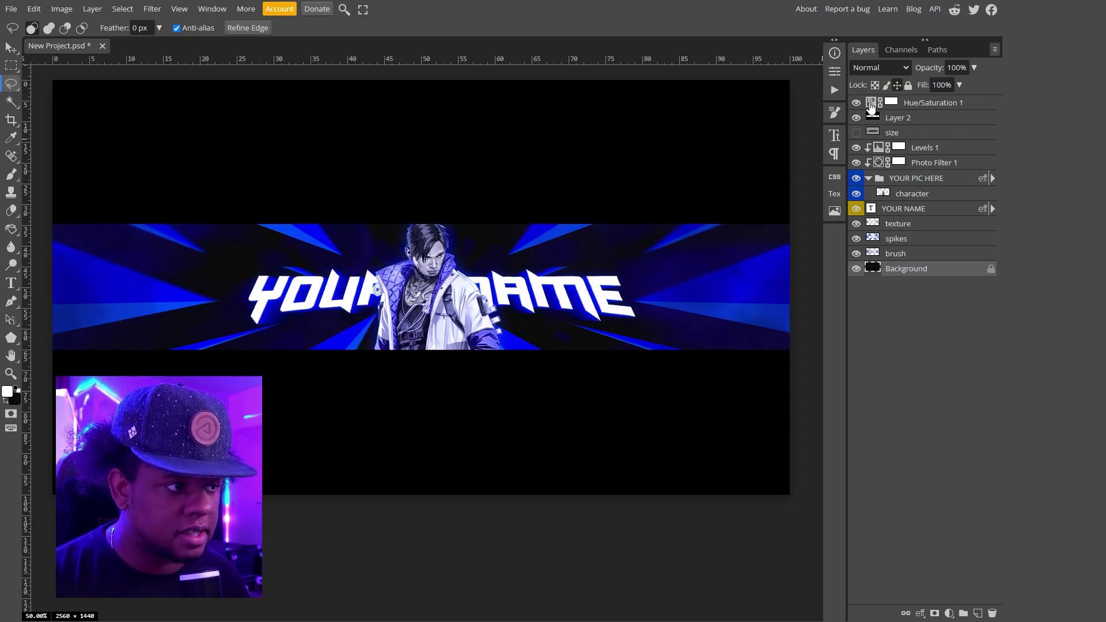
double_click(870, 106)
left_click(737, 151)
mouse_move(747, 154)
left_mouse_down()
mouse_move(765, 153)
mouse_move(752, 154)
left_mouse_up()
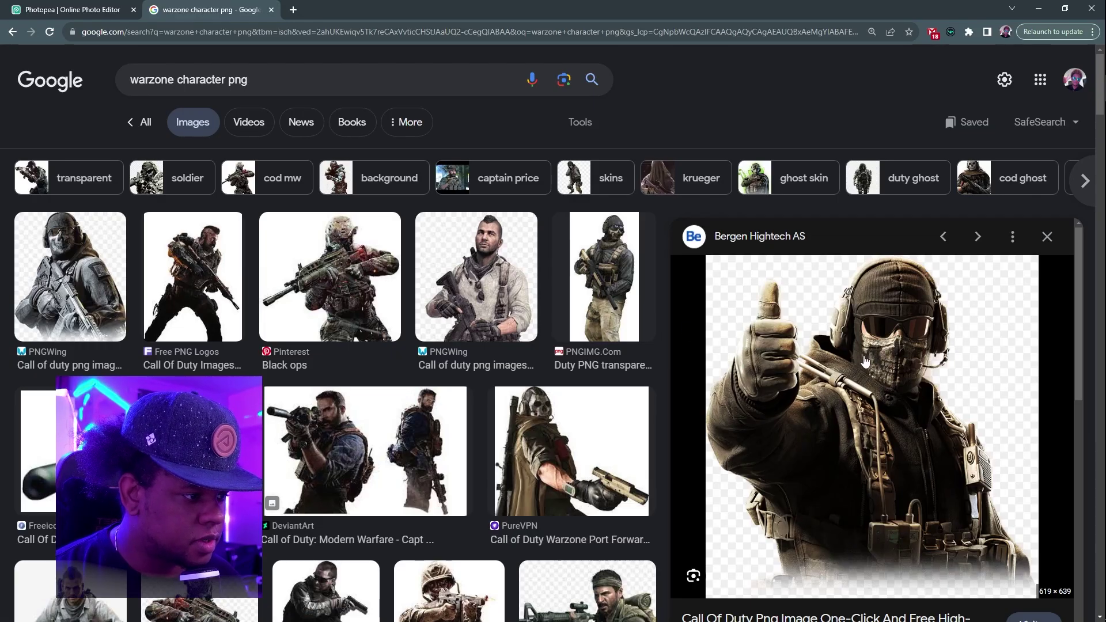
right_click(865, 361)
left_click(910, 414)
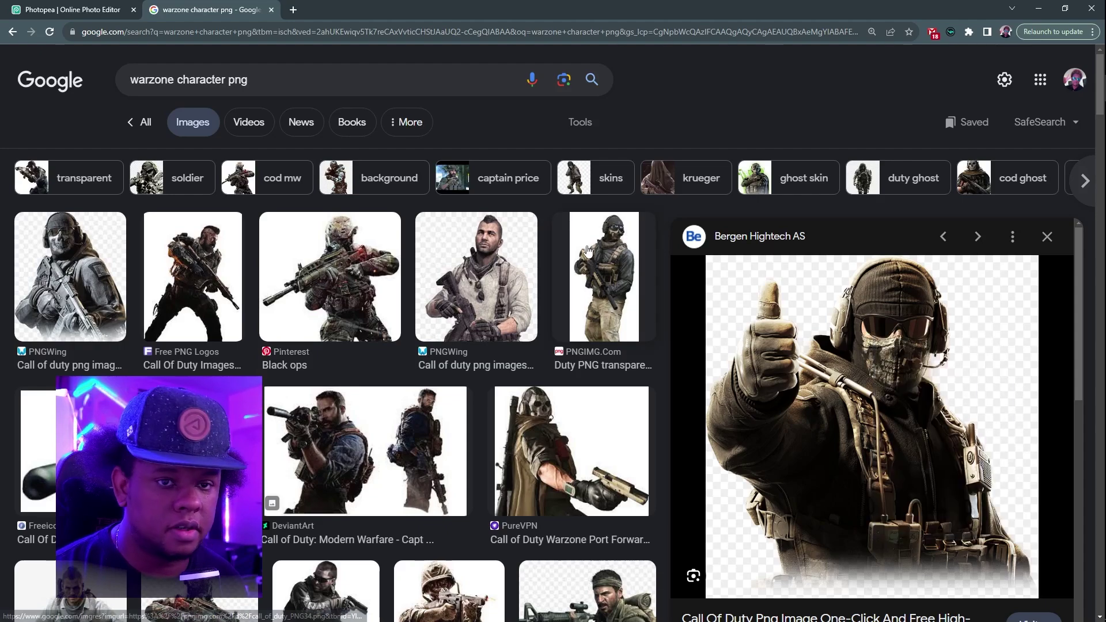
- Hide the current character cutout and paste the soldier image as Layer 3
key("ctrl+shift+Tab")
left_click(919, 242)
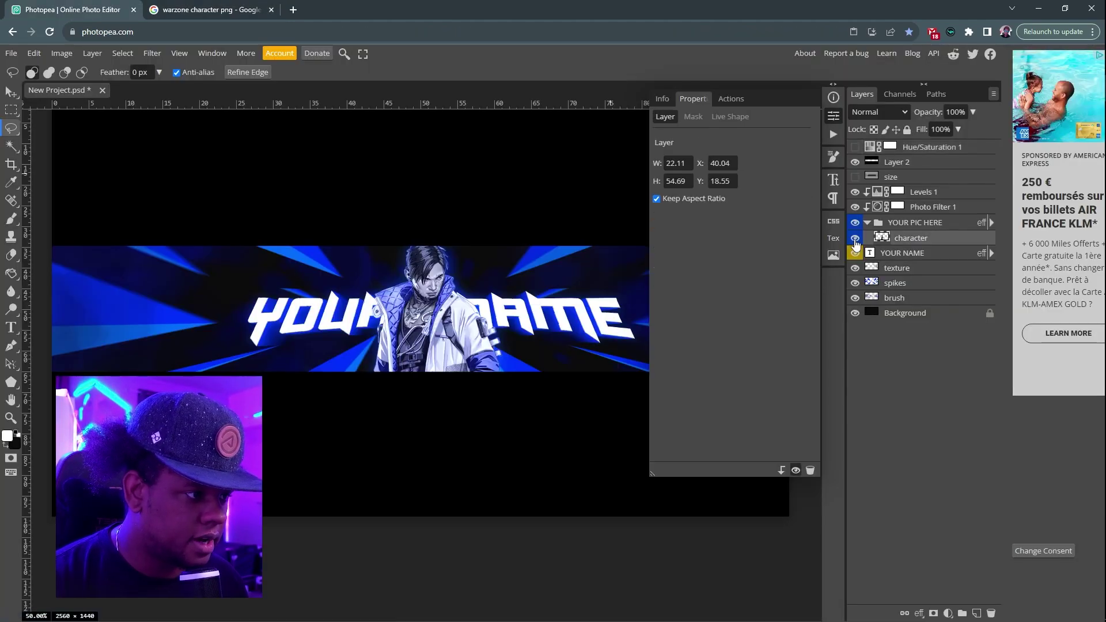
left_click(855, 239)
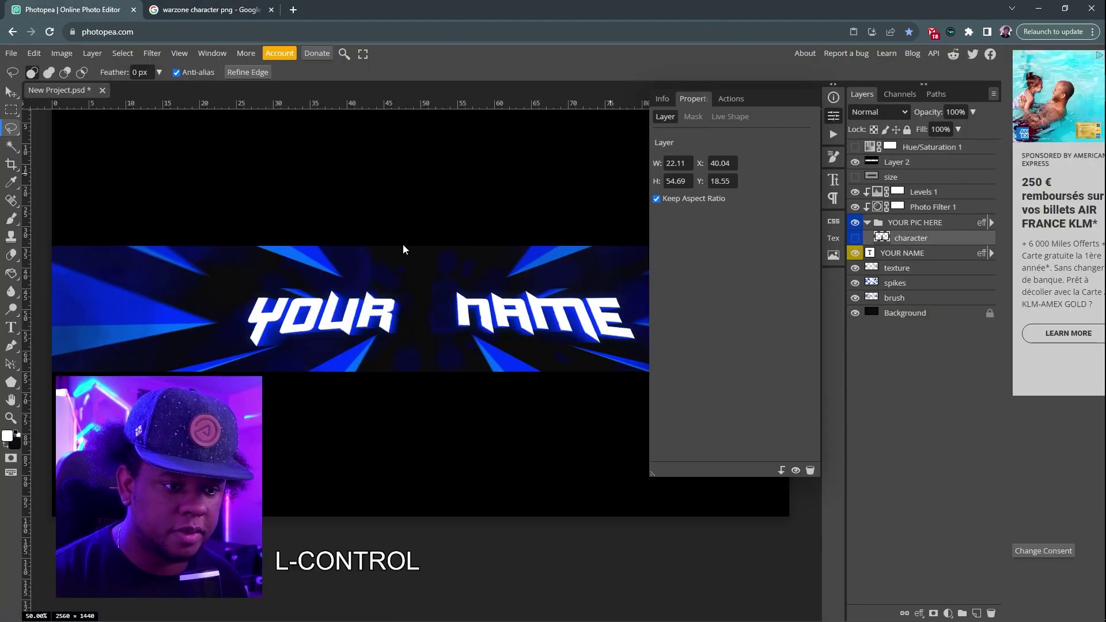
key("ctrl+v")
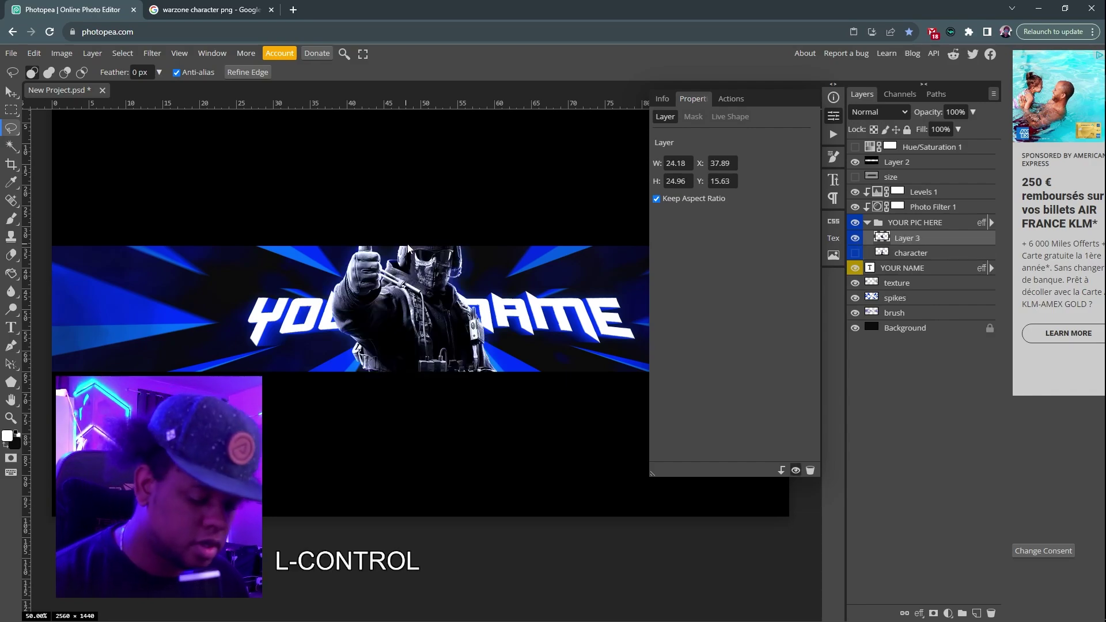
key("ctrl+alt")
- Scale the soldier to 75.08% and centre it, then hide Layer 3 and show the original character
key("ctrl+alt+t")
left_click_drag(521, 223, 465, 274)
left_click_drag(414, 300, 435, 303)
left_click(855, 252)
left_click(855, 238)
key("l")
left_click(833, 115)
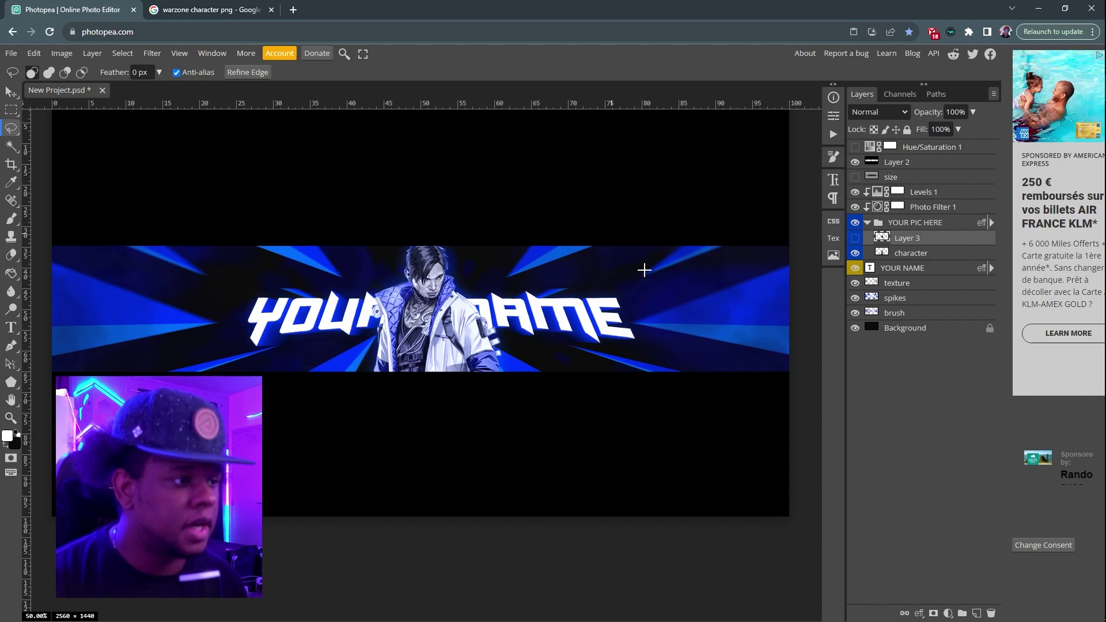
- Export the blue banner as a PNG, banner1.png
left_click(11, 53)
mouse_move(81, 223)
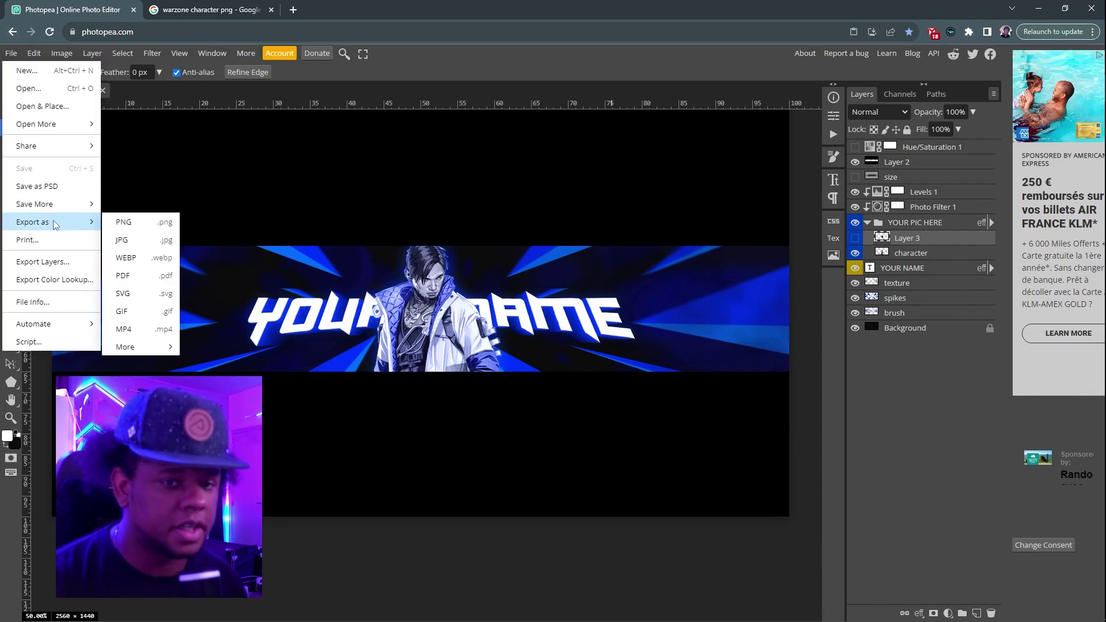
left_click(164, 228)
left_click(543, 271)
- Export the banner again as a PNG, saving it as banner2.png
scroll(26, 210, "up", 1)
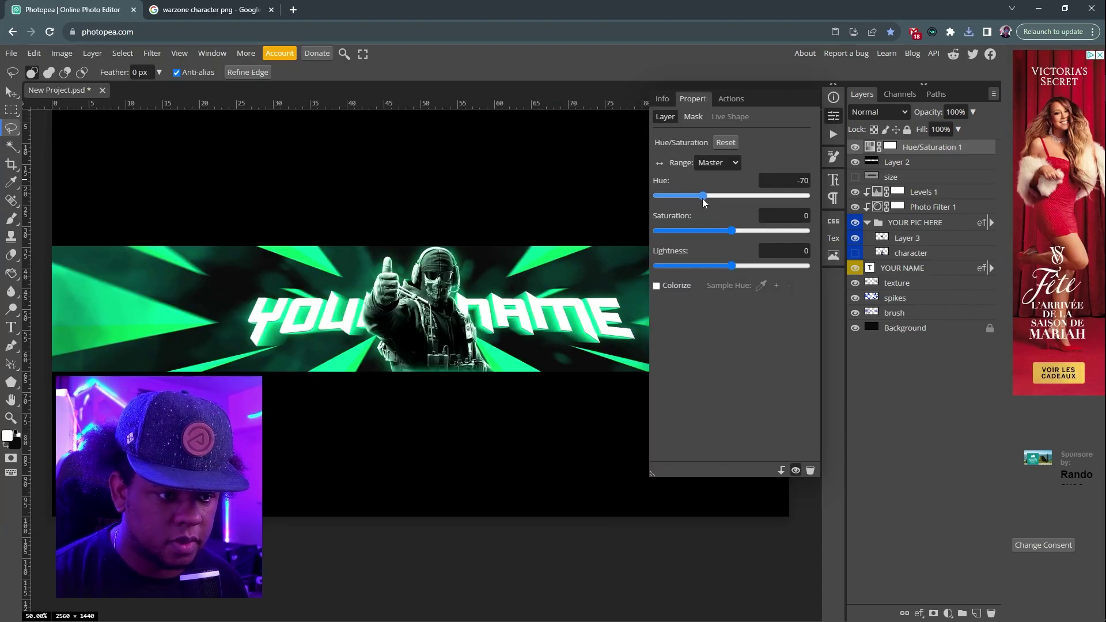
left_click(11, 53)
mouse_move(57, 223)
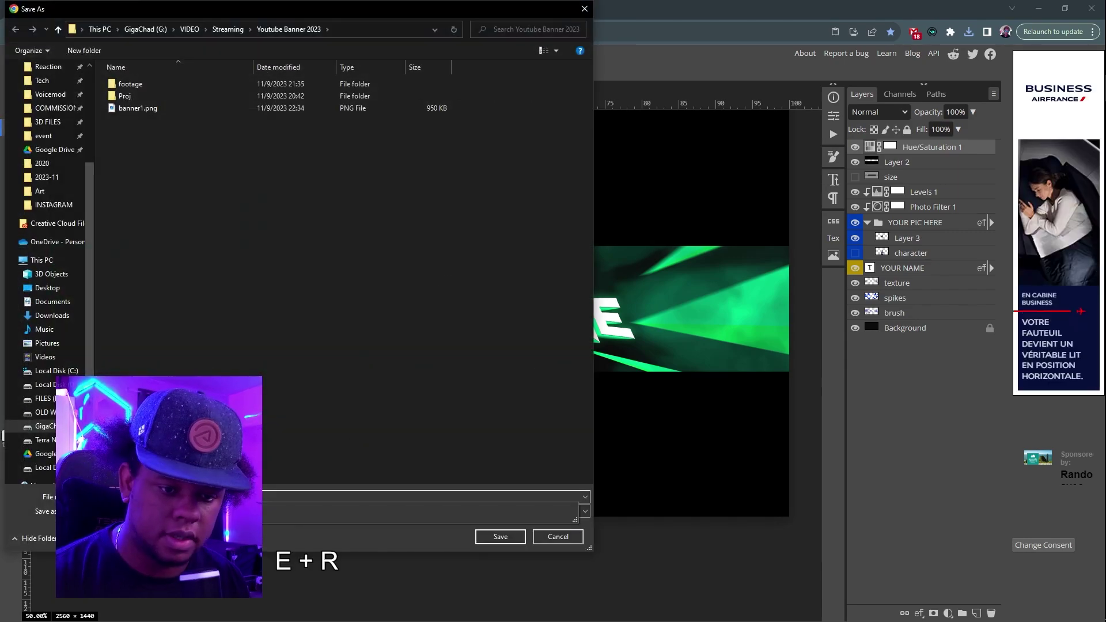
key("Return")
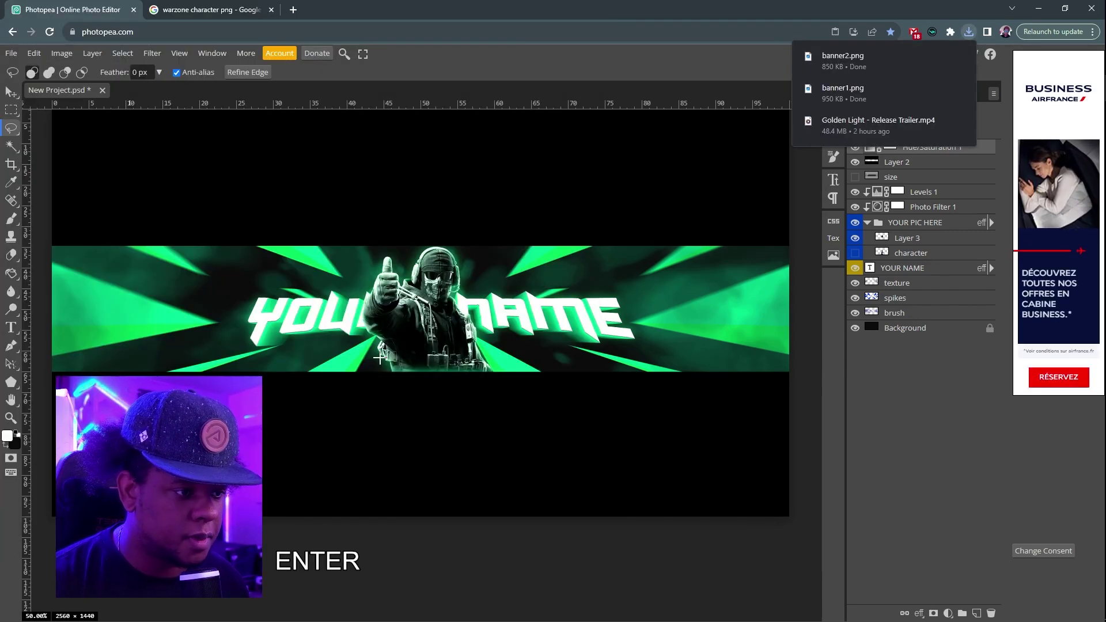
key("ctrl+Tab")
- Paste the rifle-aiming soldier as Layer 4 inside the YOUR PIC HERE group
left_click(308, 279)
key("ctrl+Tab")
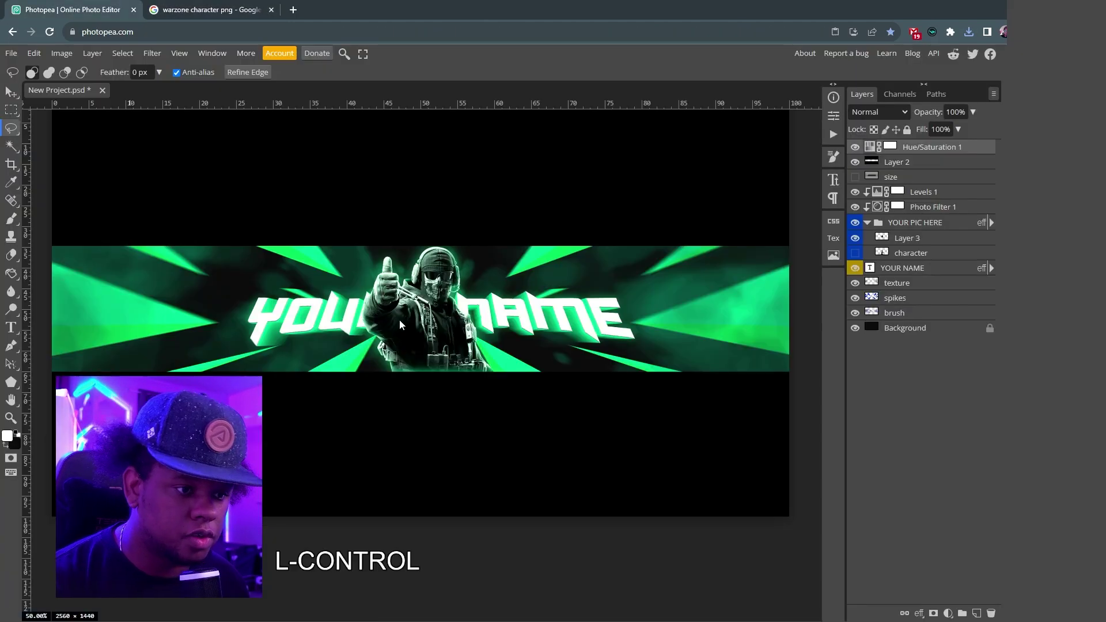
key("ctrl+v")
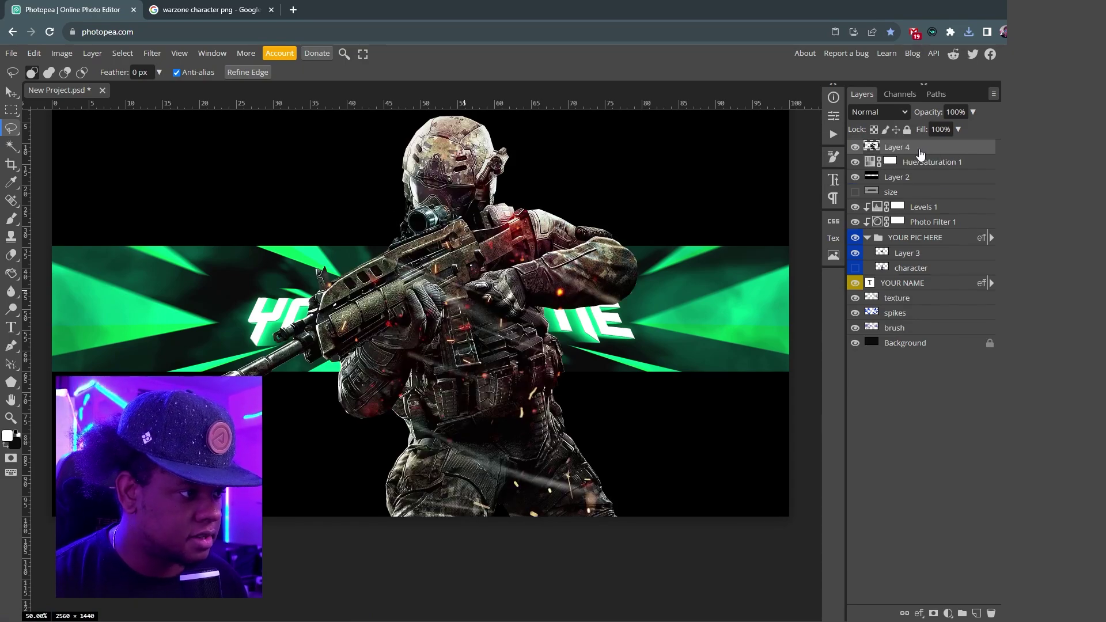
left_click_drag(920, 154, 935, 258)
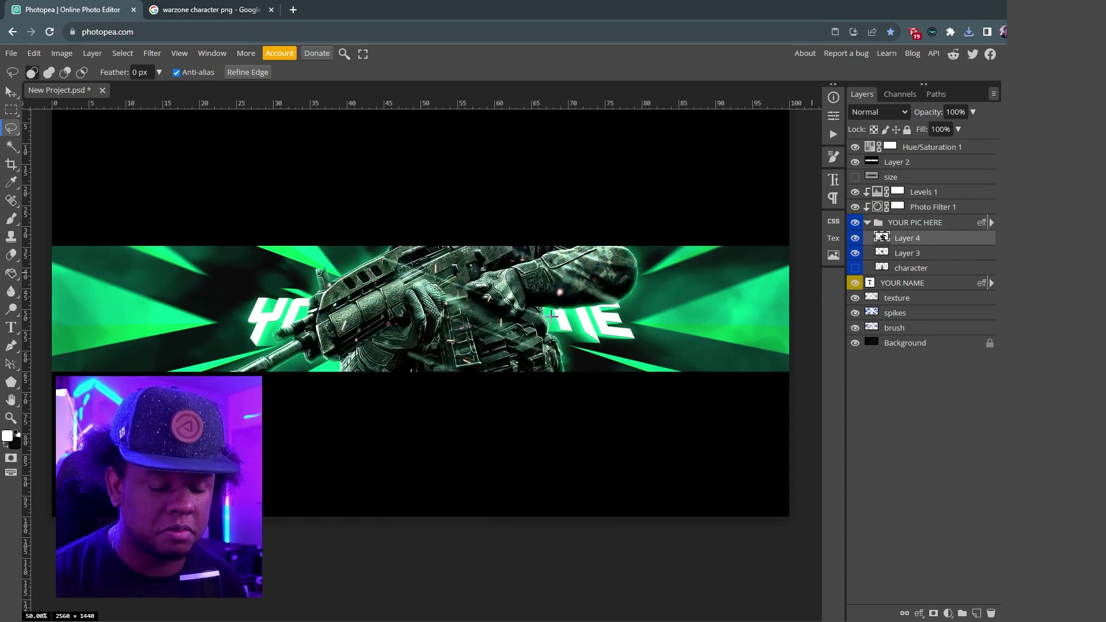
- Scale Layer 4 down to about 61% and centre it between YOUR and NAME
key("ctrl+alt+t")
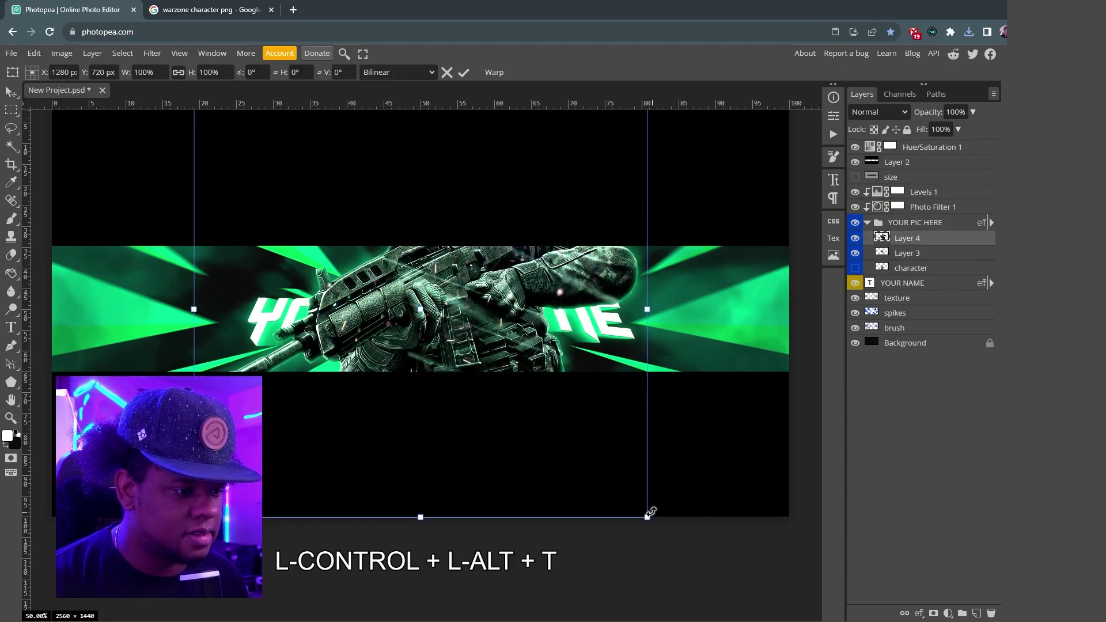
left_click_drag(648, 520, 526, 400)
left_click_drag(478, 352, 435, 323)
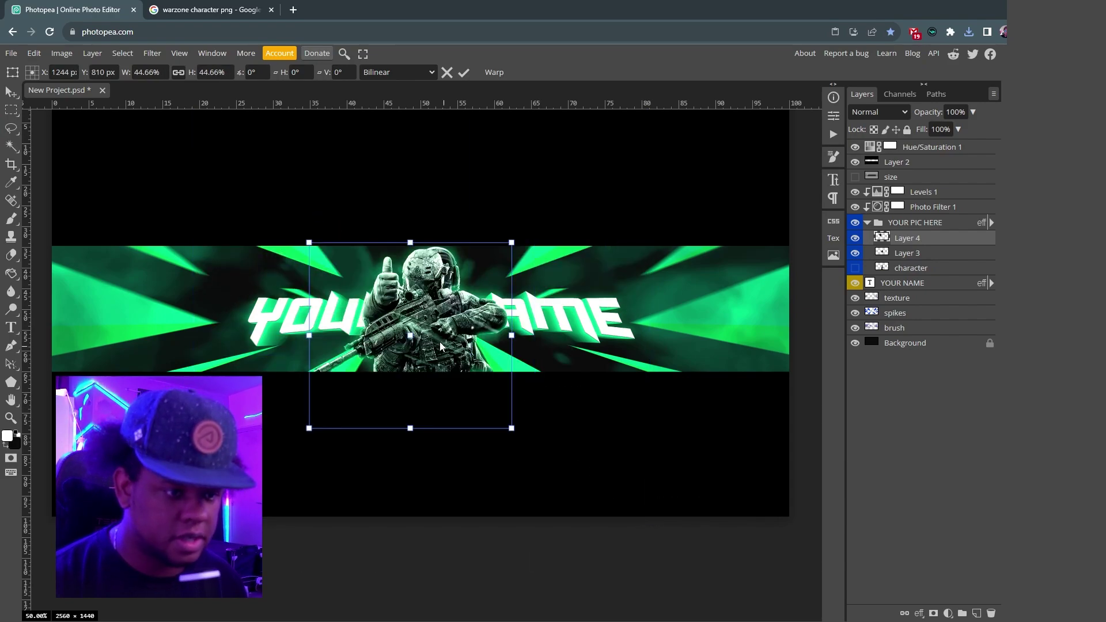
left_click_drag(440, 341, 437, 337)
key("Return")
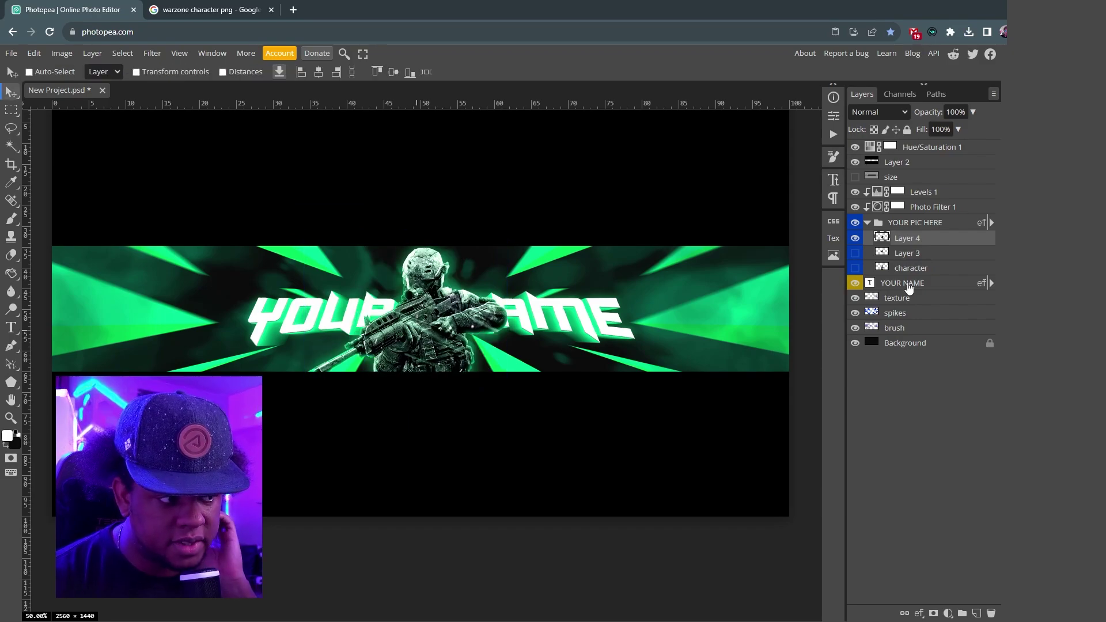
- Collapse YOUR PIC HERE, move YOUR NAME above it, and start a PNG export
left_click(868, 223)
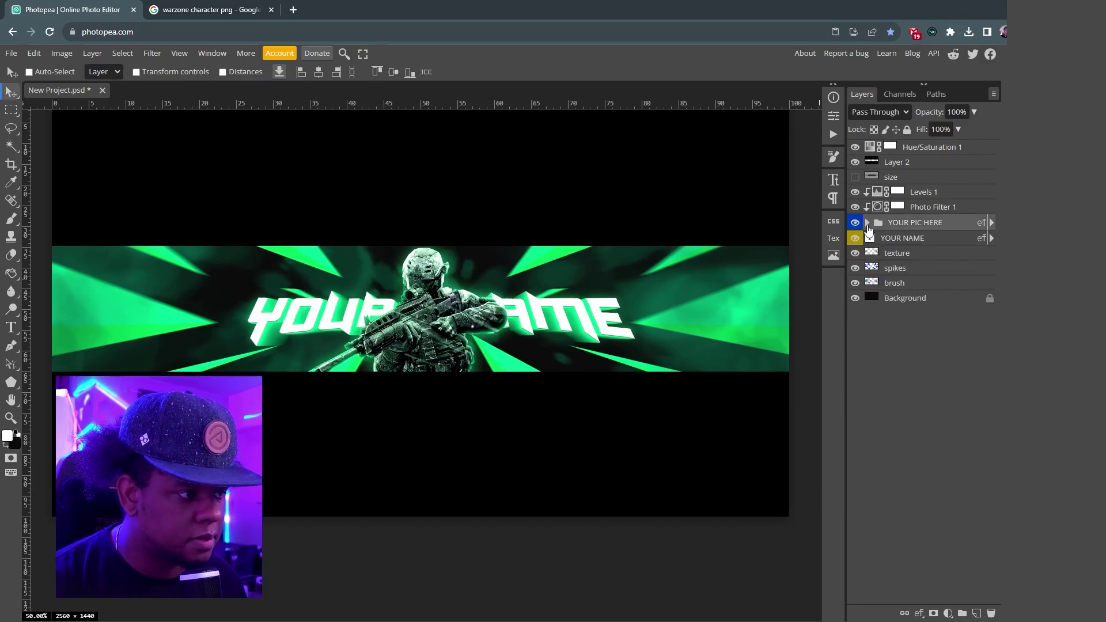
left_click_drag(902, 245, 922, 192)
left_click(11, 53)
mouse_move(52, 221)
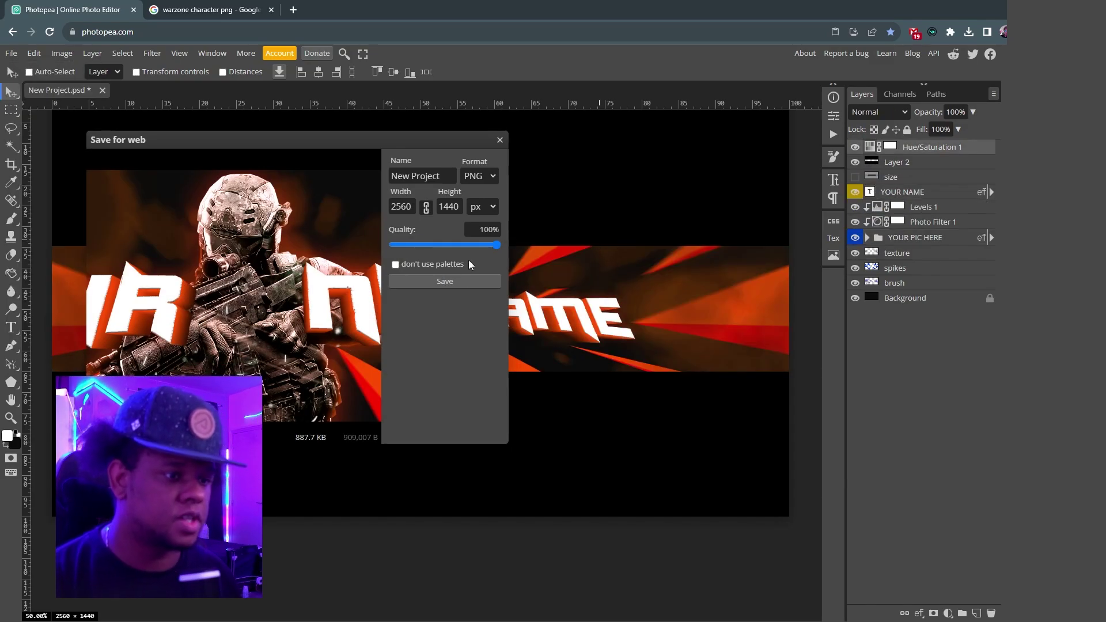